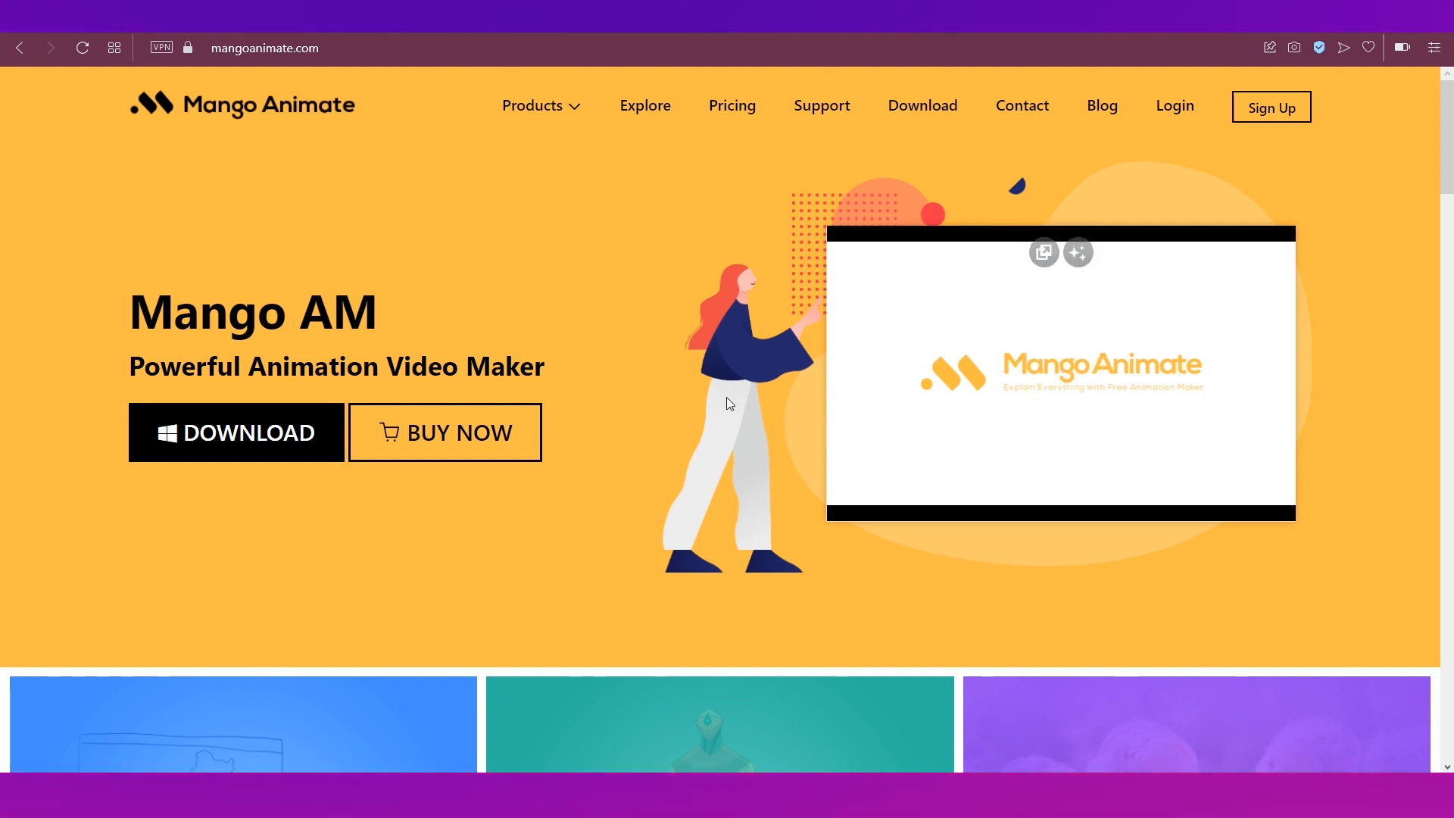
Download the Mango Animate Windows installer from the website and open the downloaded file.
left_click(224, 415)
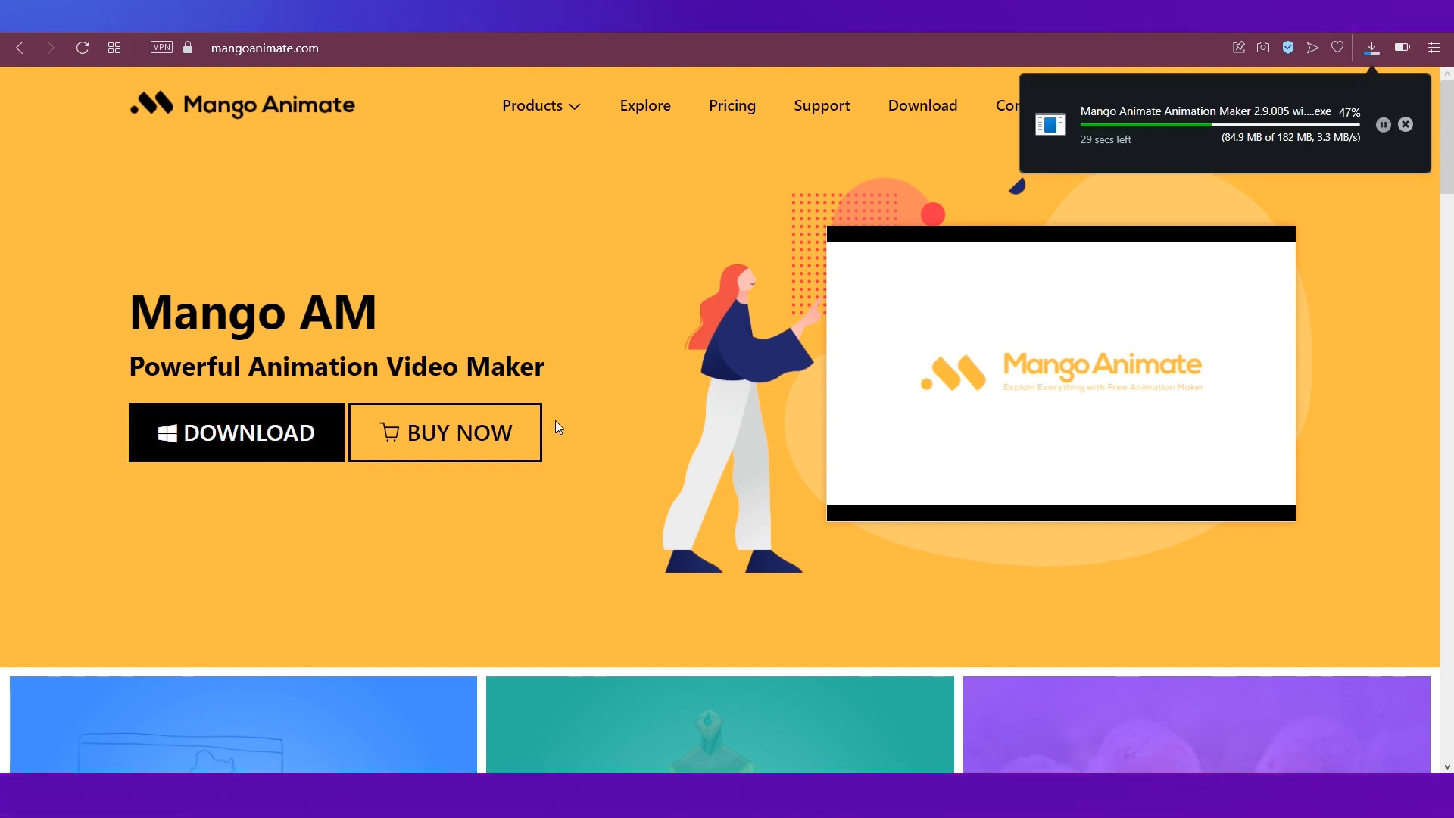
left_click(1370, 42)
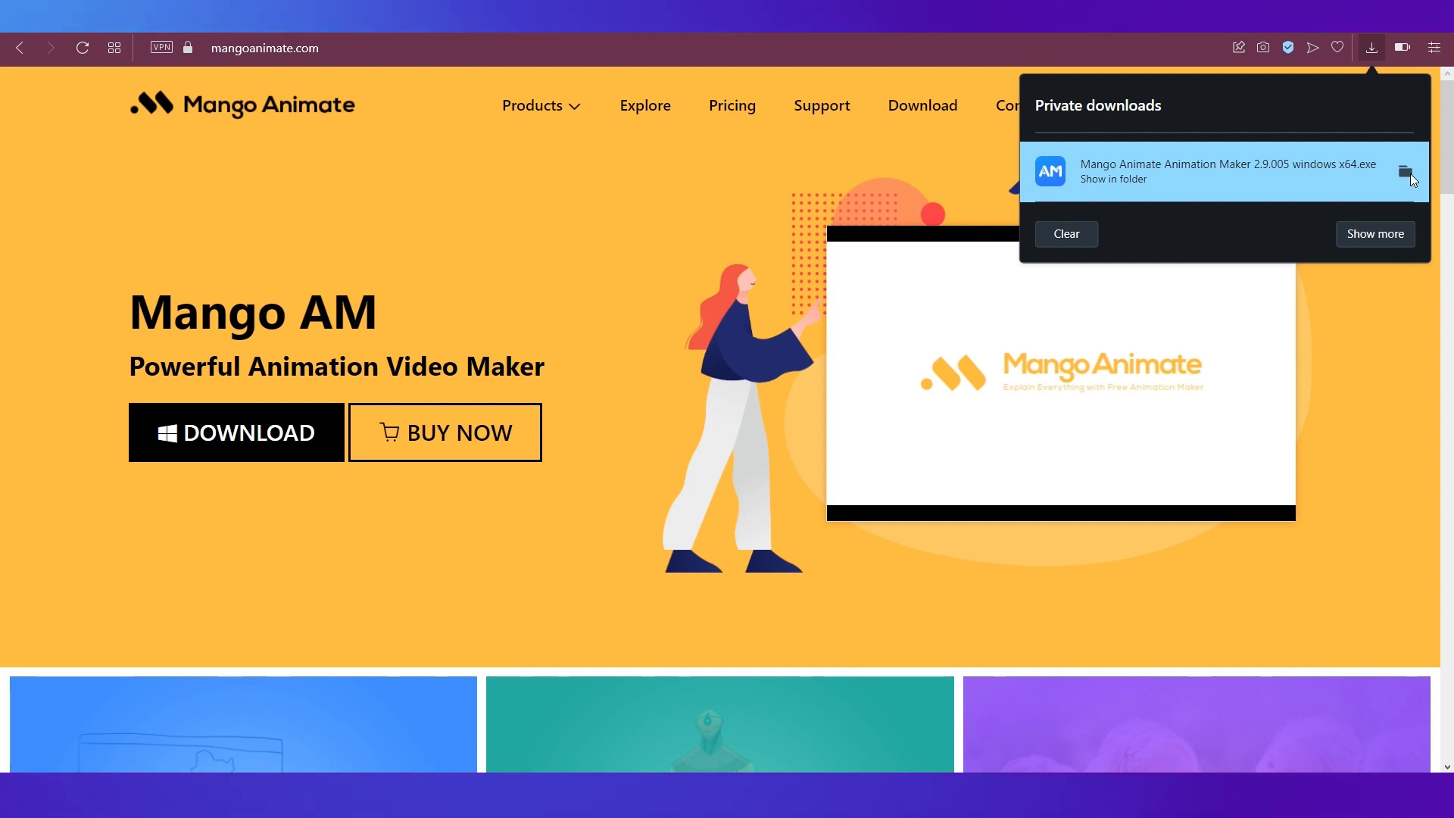
left_click(1227, 170)
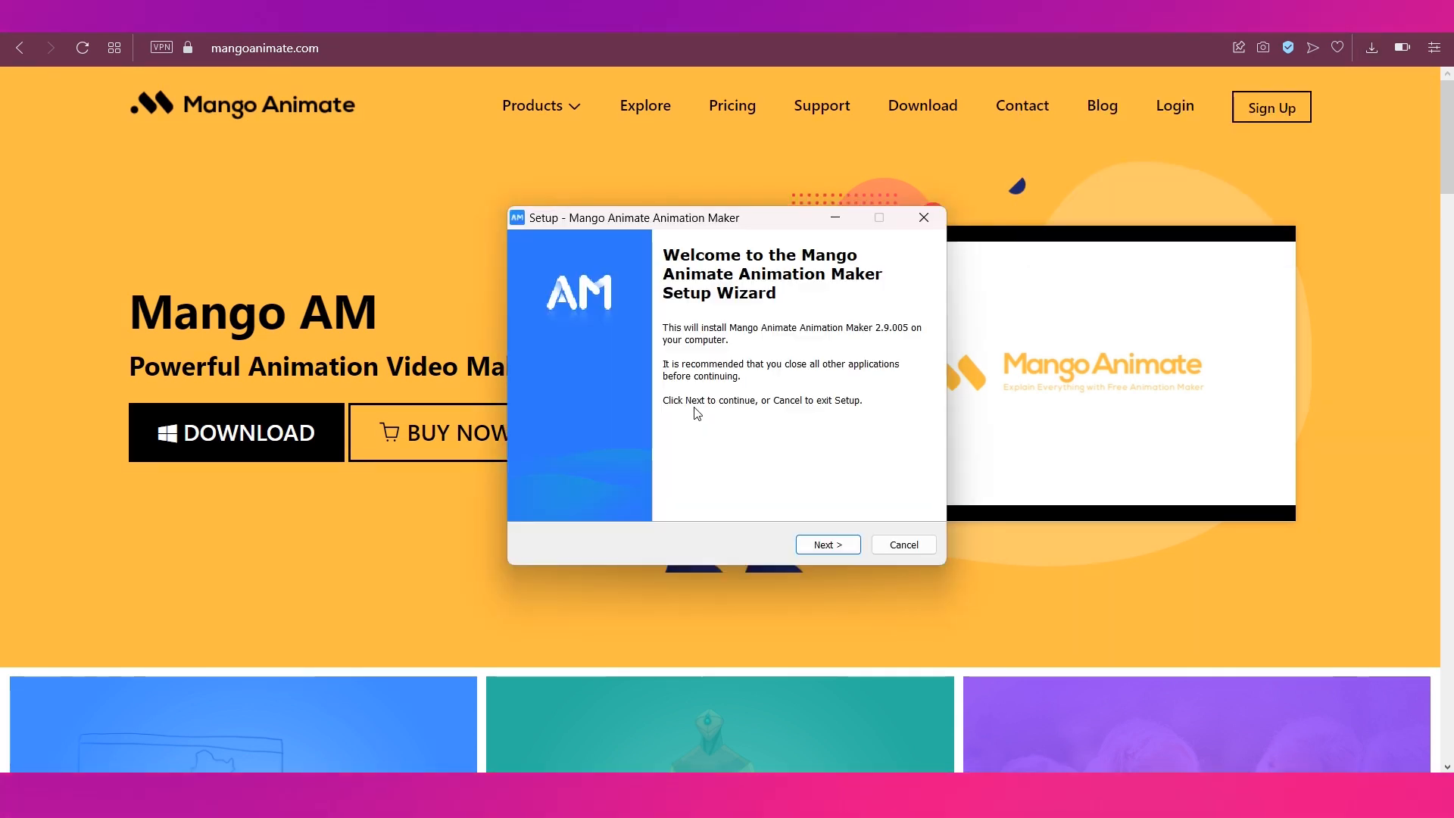
Advance the setup wizard and accept the license agreement.
left_click(840, 546)
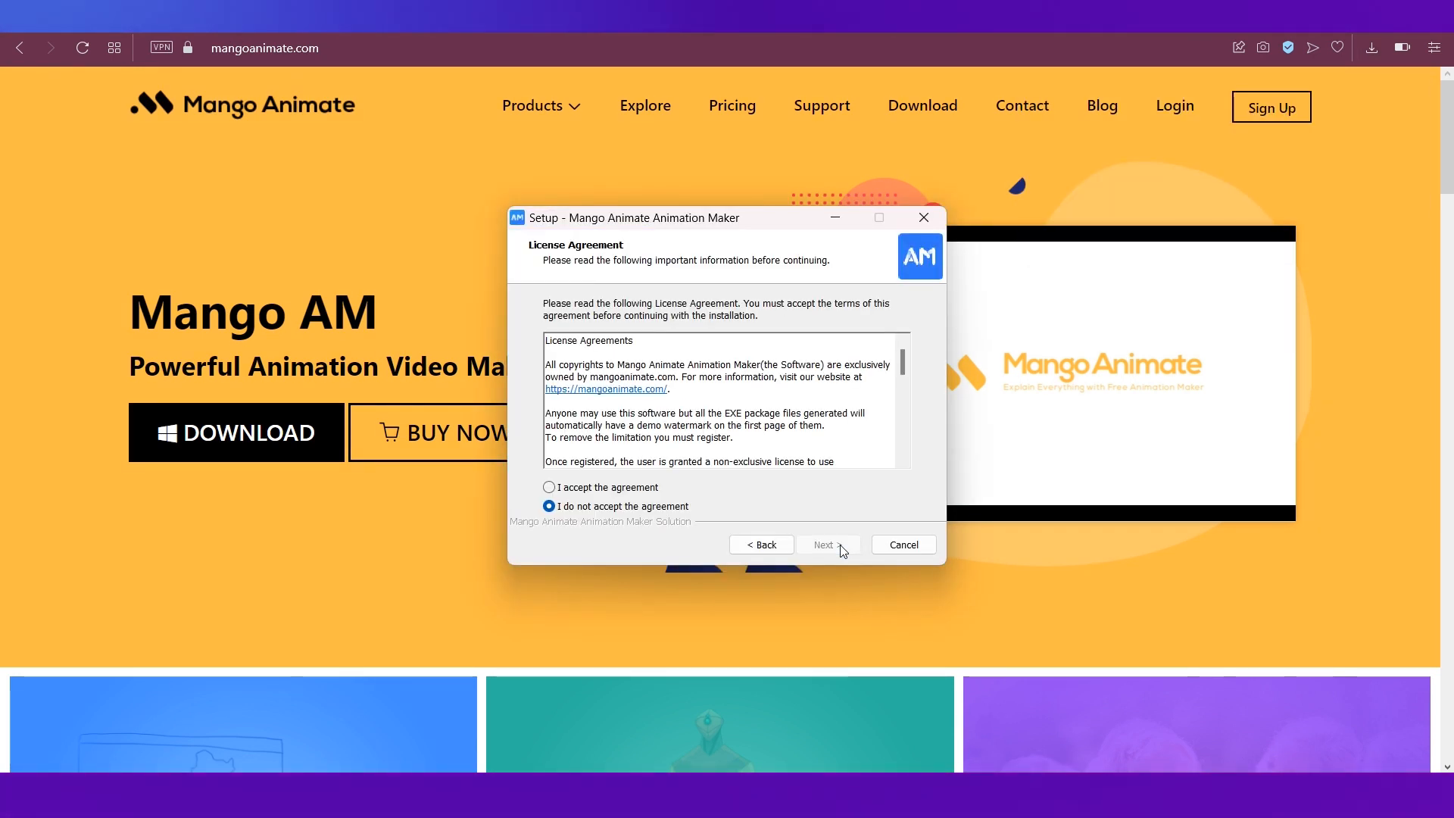
left_click(551, 487)
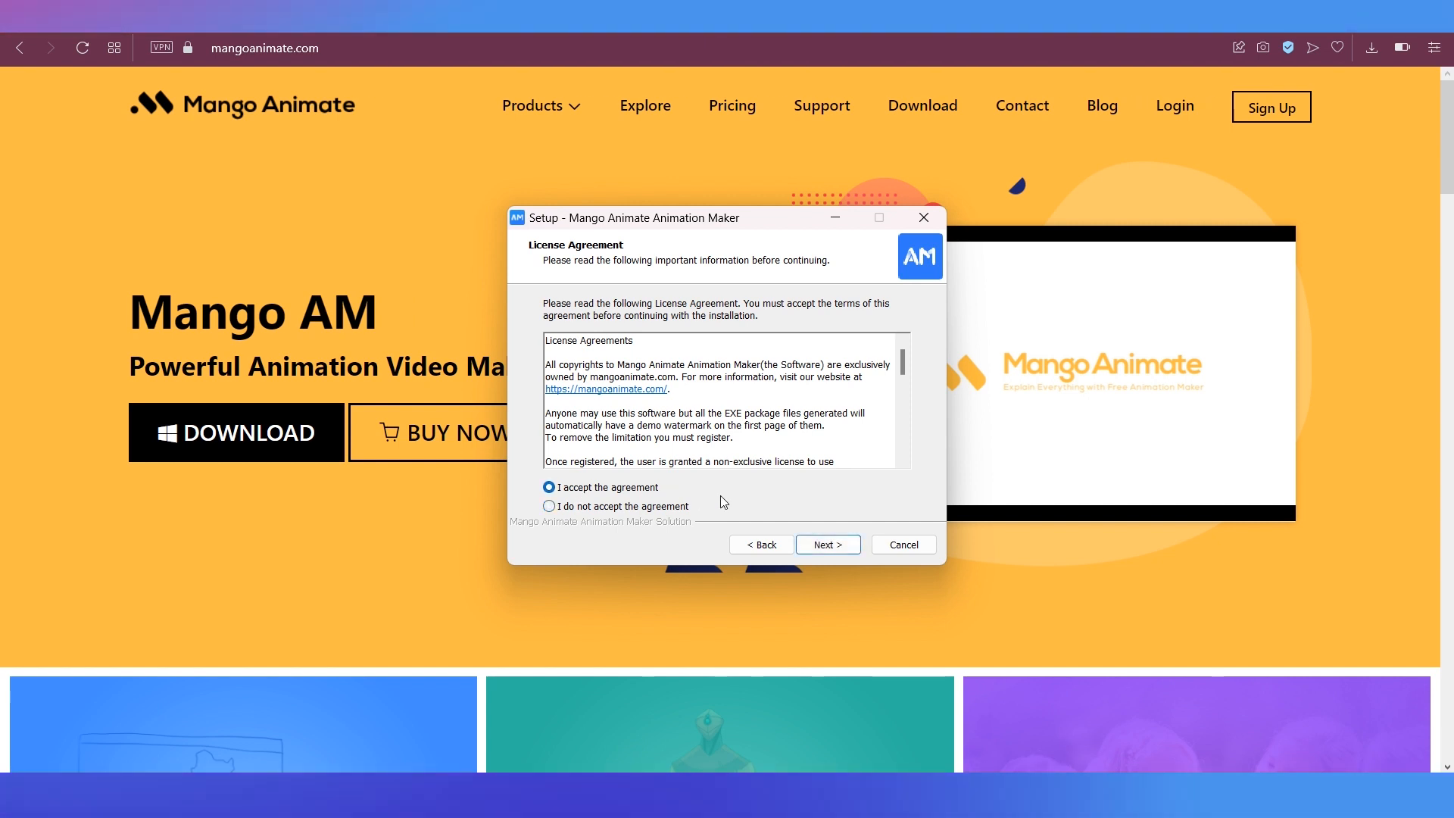
left_click(819, 545)
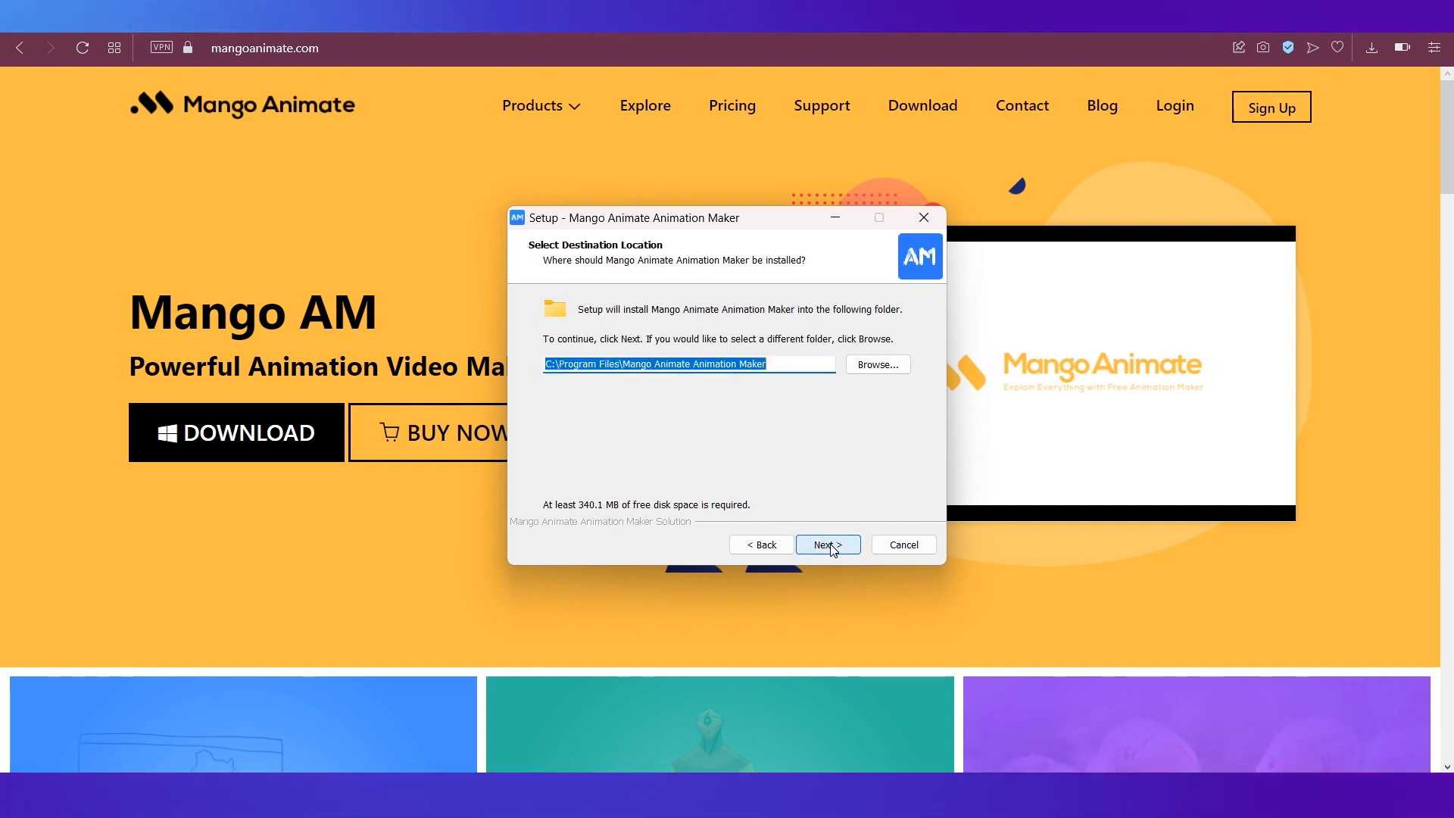
Install to the default folder with desktop and taskbar shortcuts, then finish setup and launch the program.
left_click(831, 547)
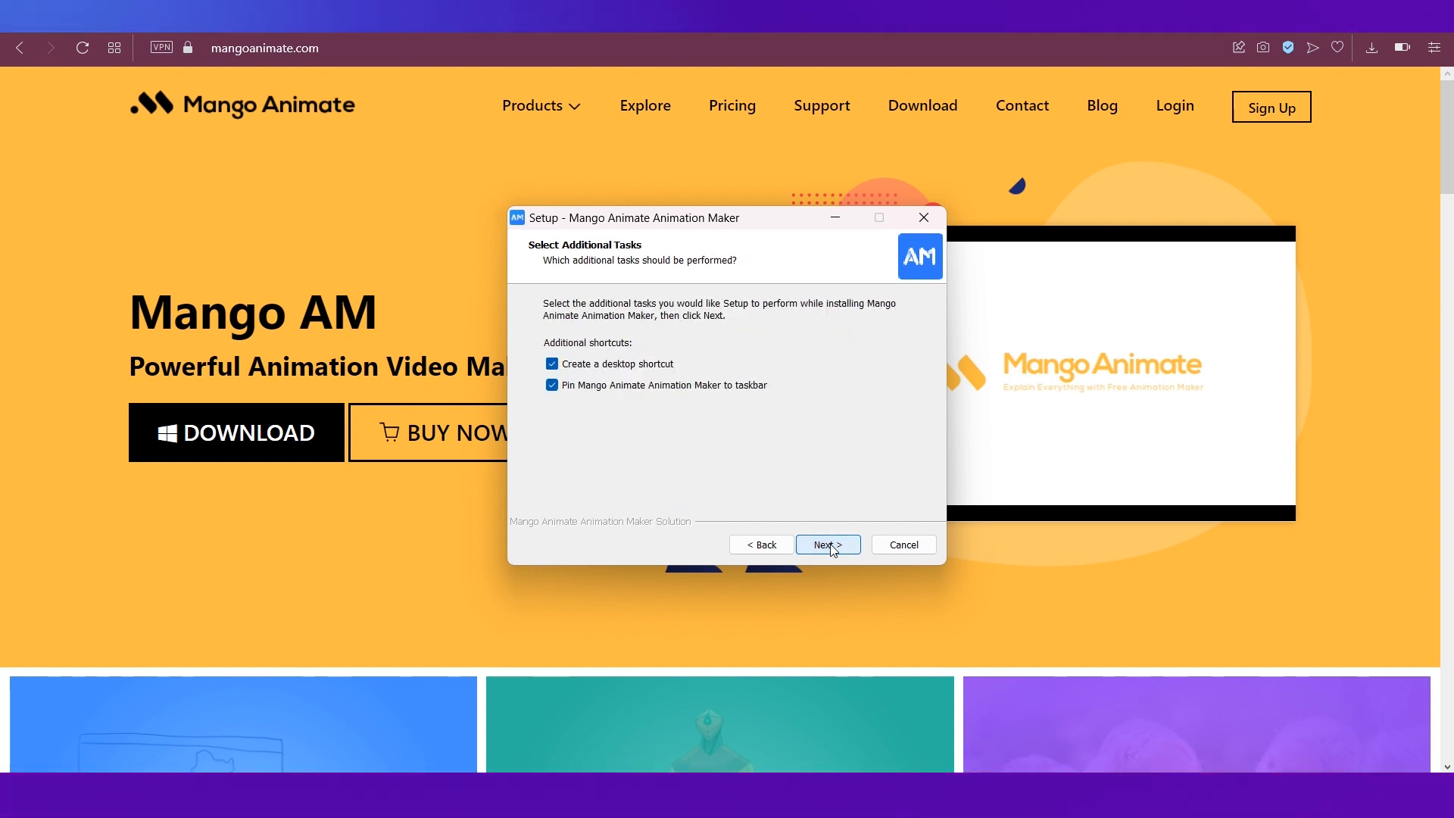
left_click(827, 545)
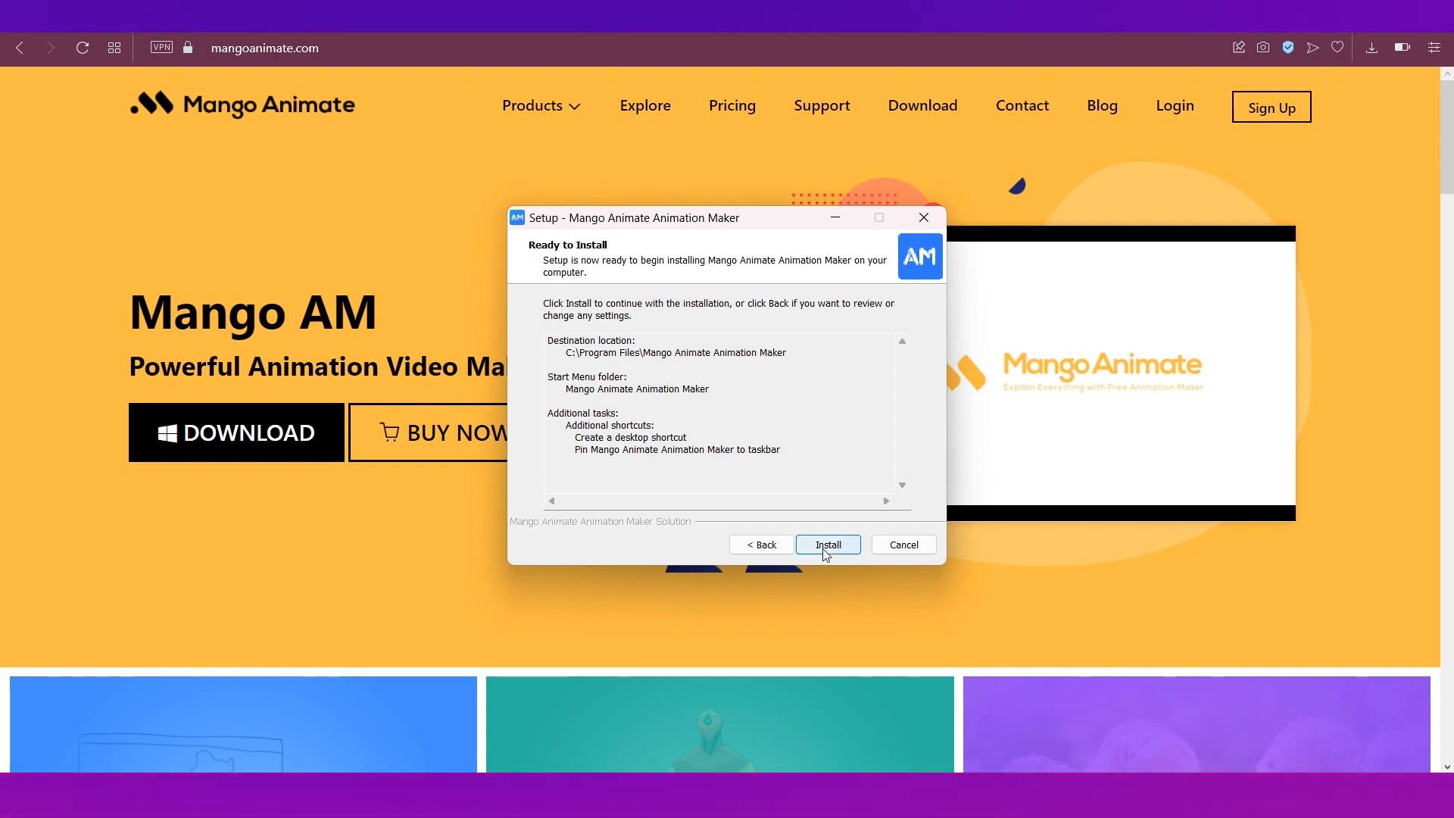
left_click(827, 545)
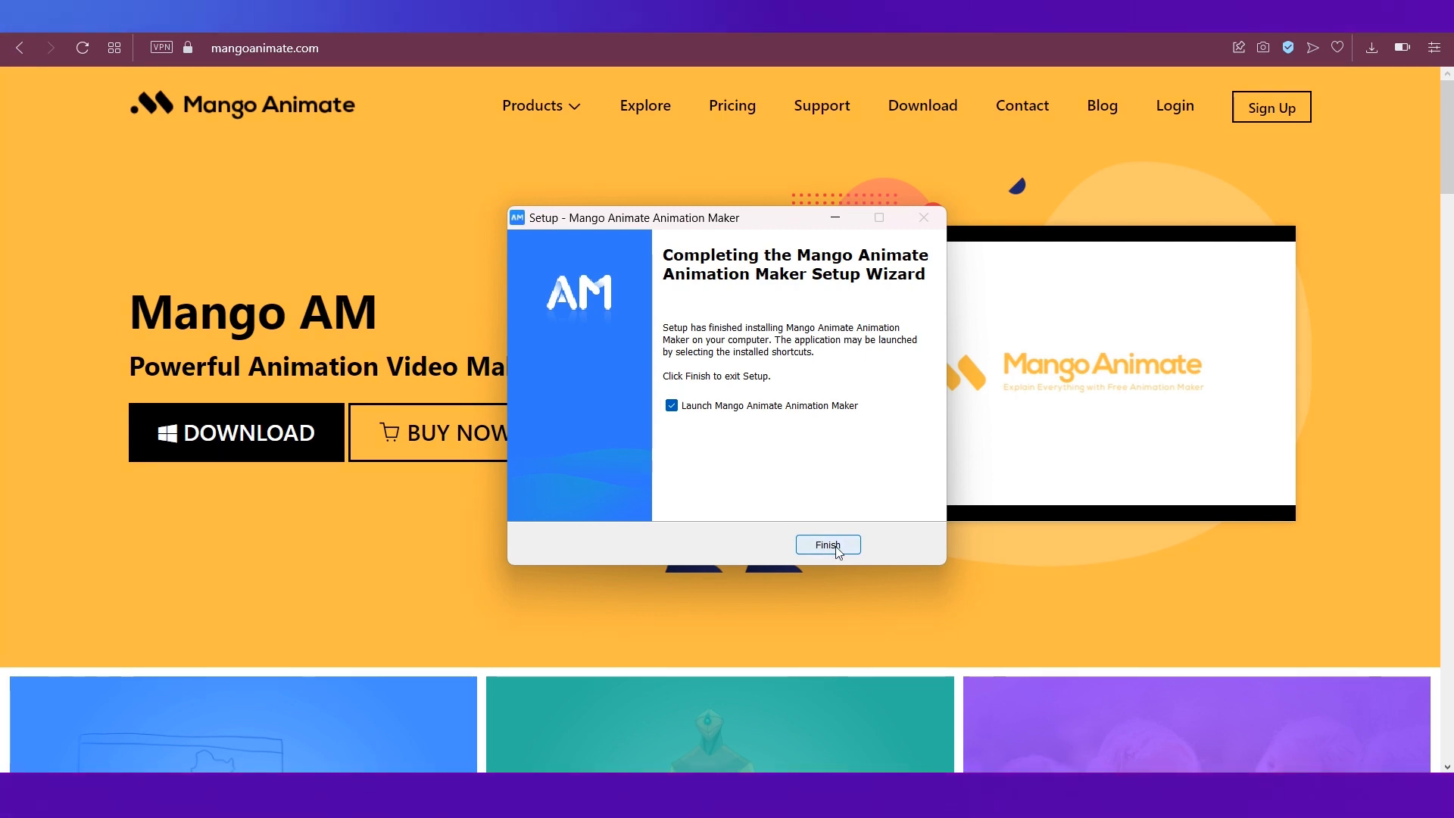
left_click(835, 547)
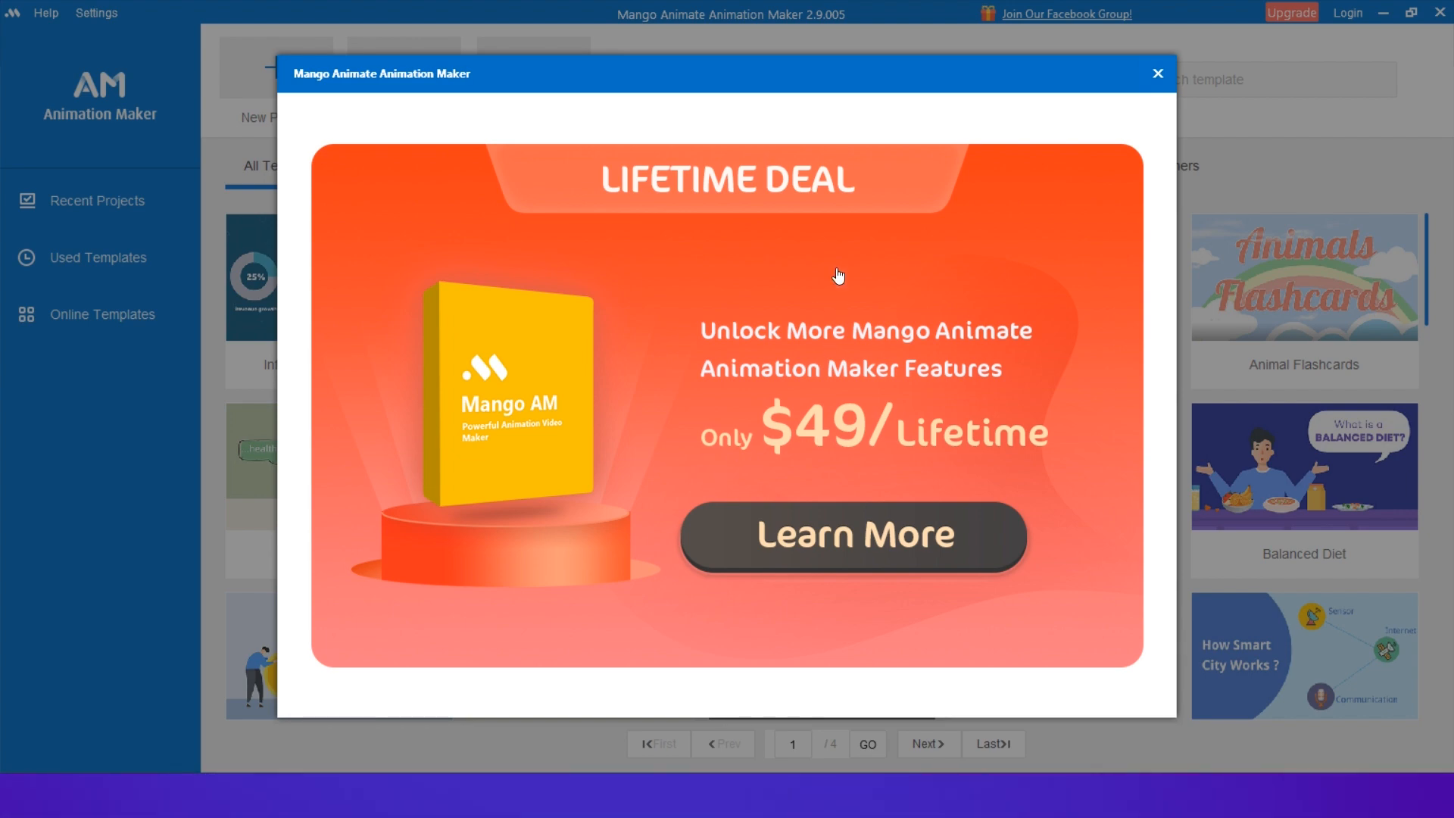
Dismiss the lifetime deal promotion and start a new blank project.
left_click(1158, 76)
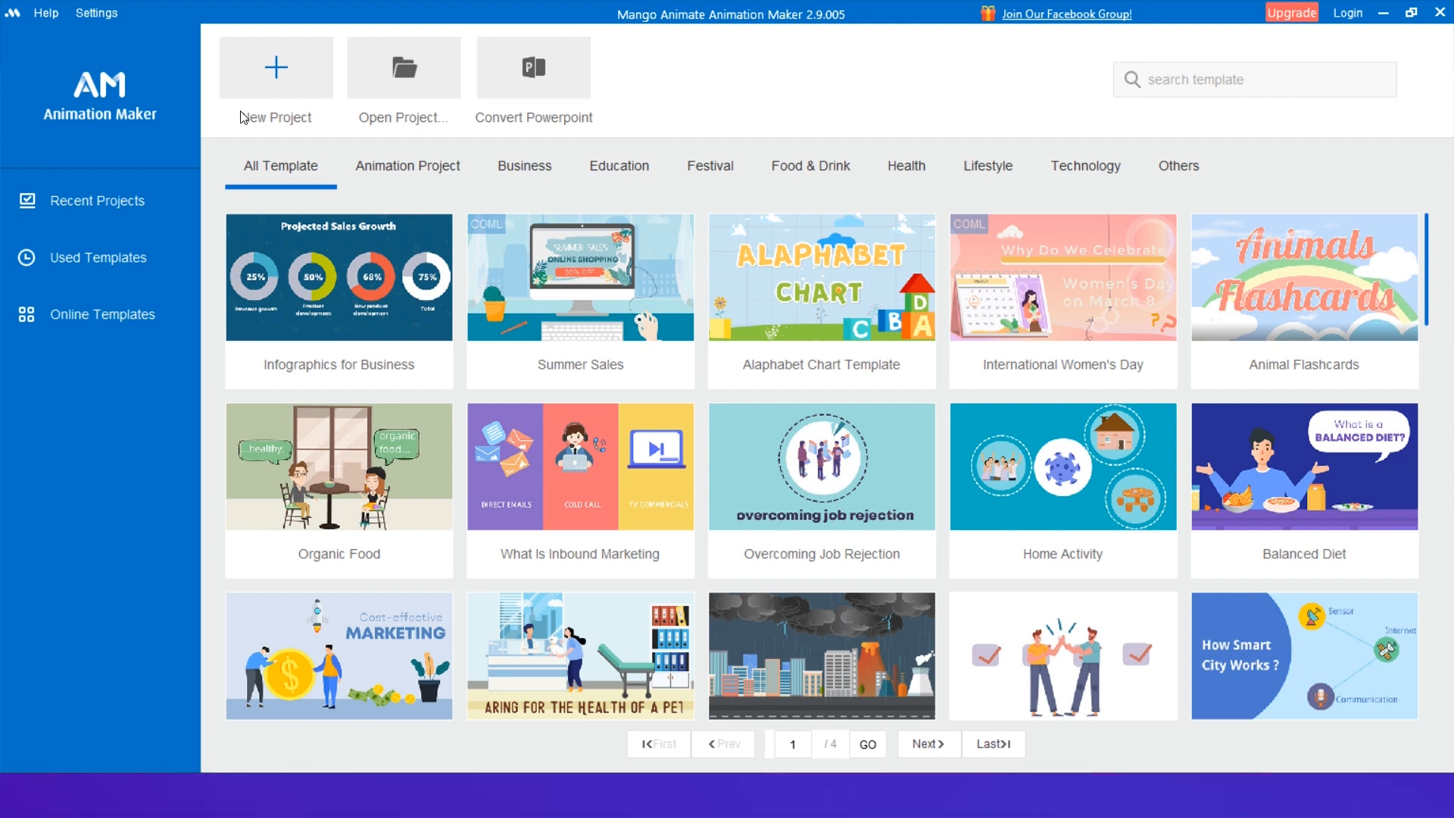
left_click(282, 139)
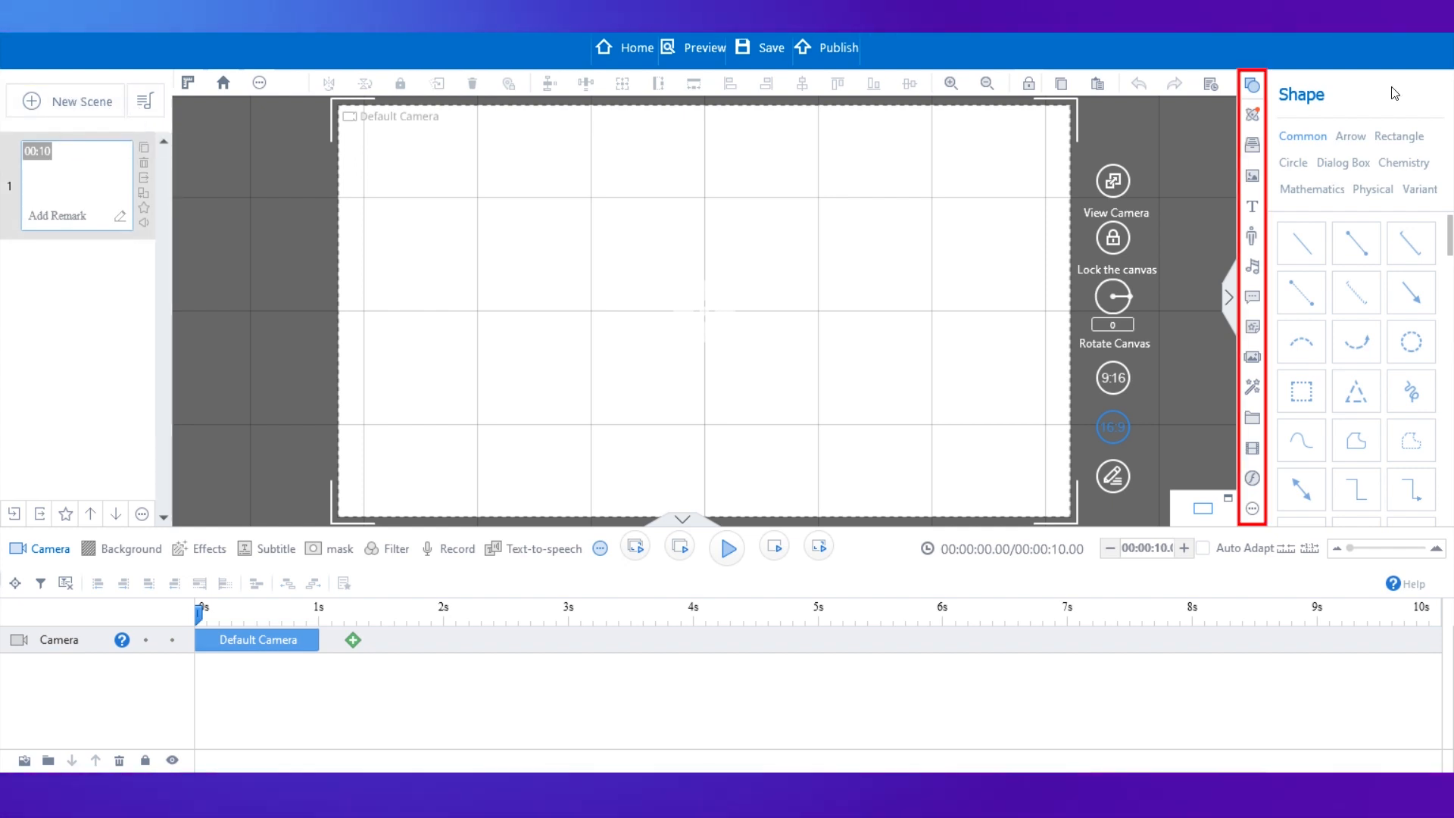
Browse the element panels for science shapes, my library, images and text samples.
left_click(1253, 115)
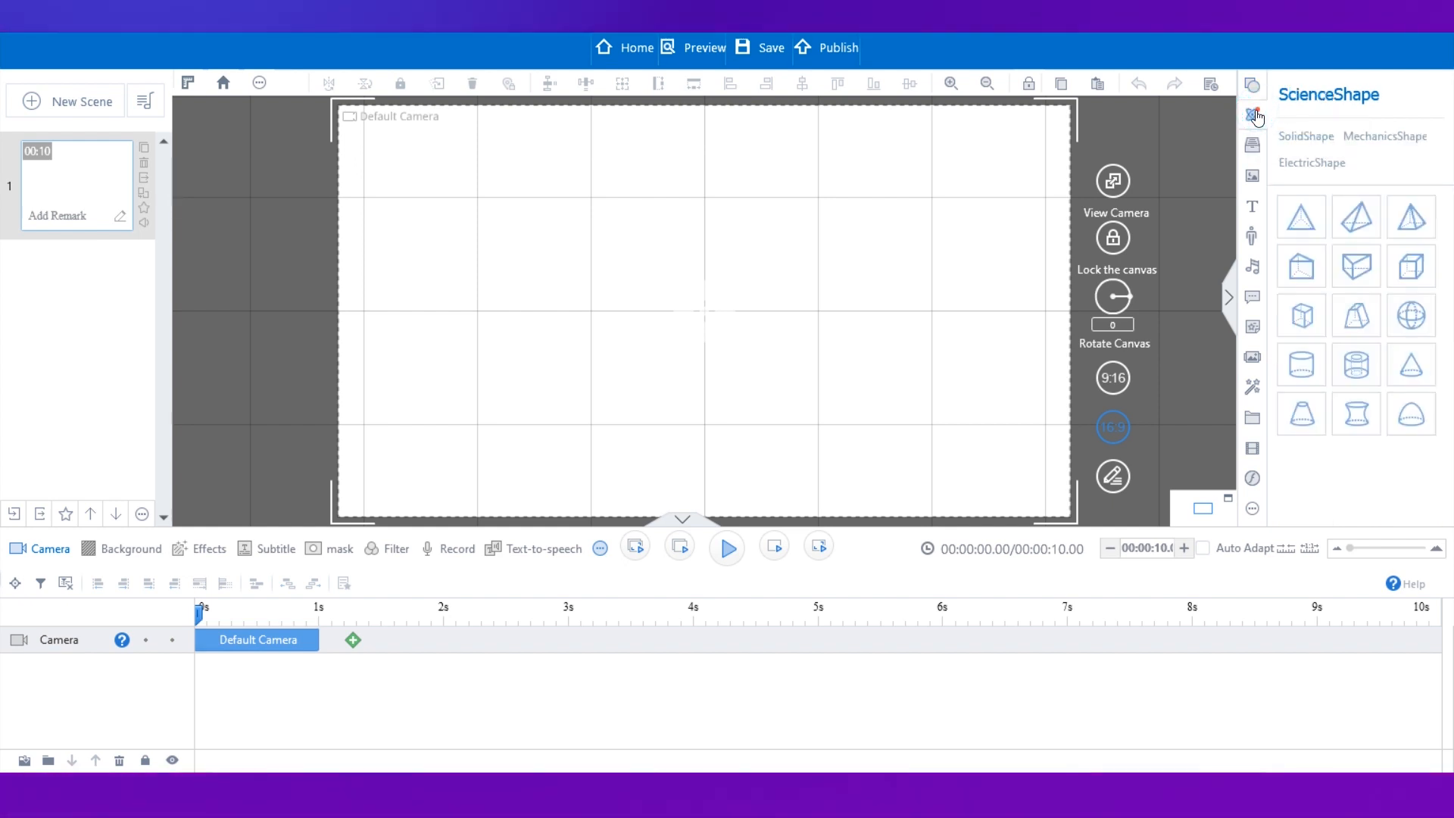
left_click(1253, 145)
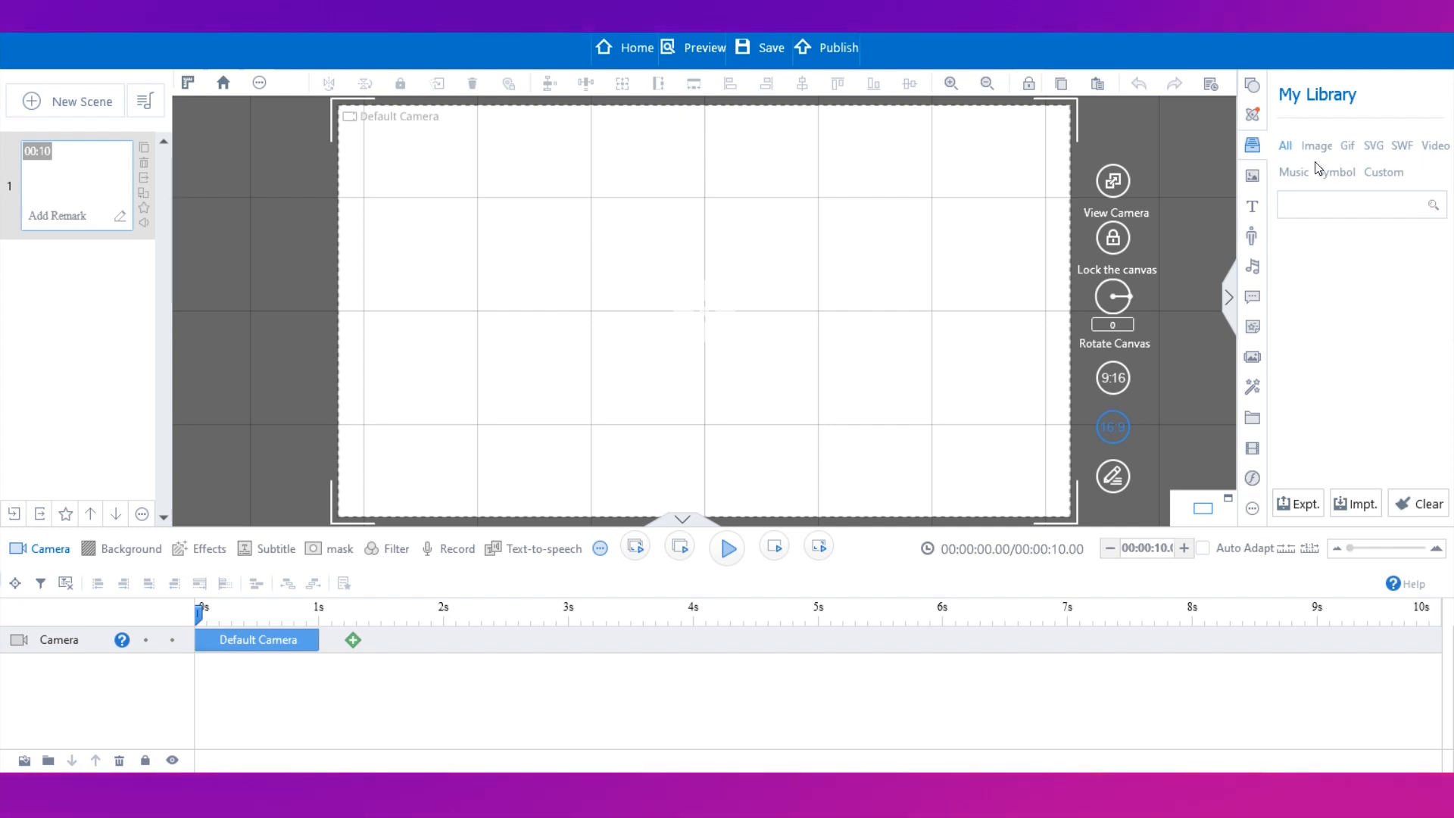
left_click(1253, 177)
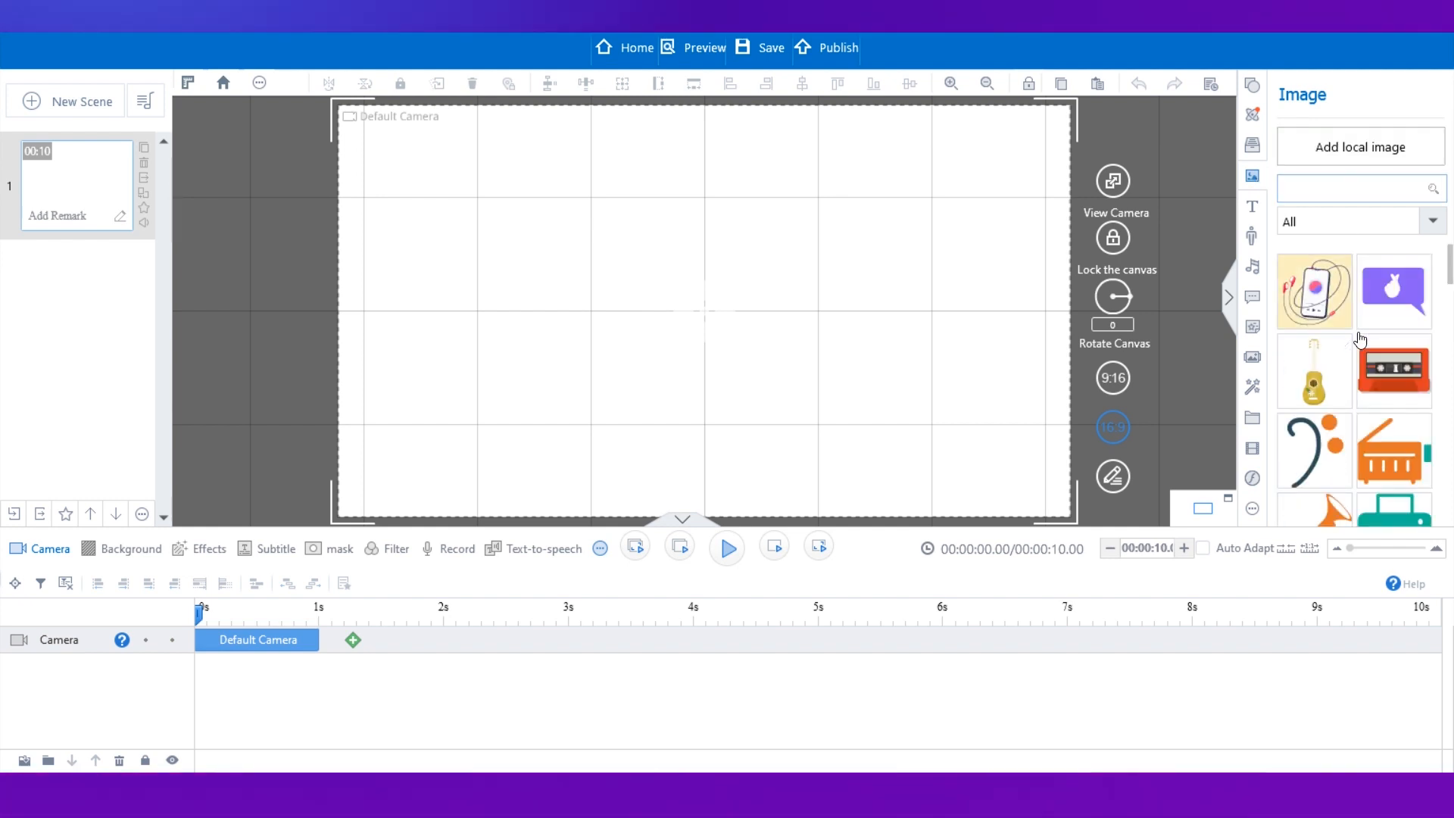
left_click_drag(1449, 265, 1448, 485)
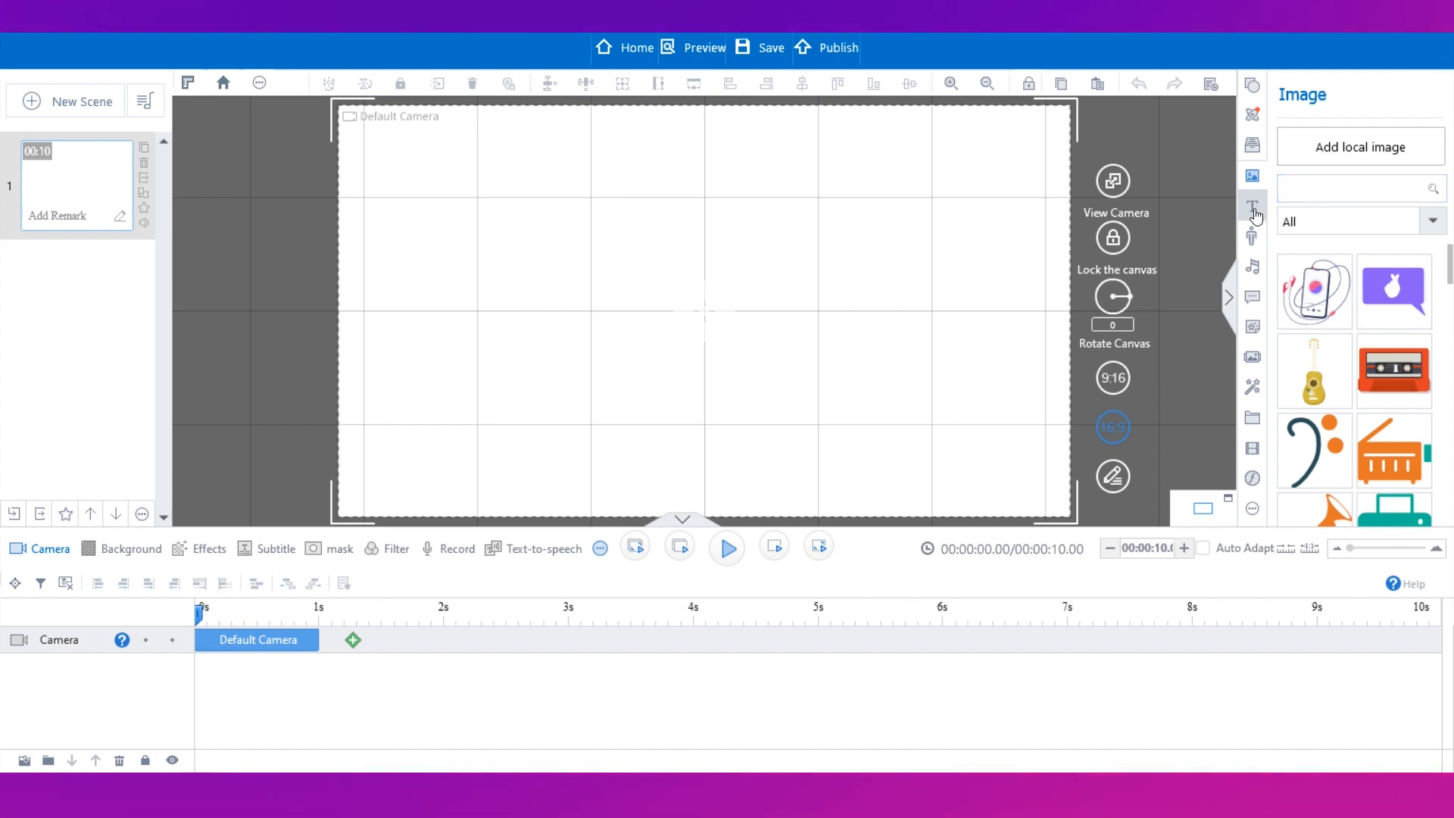
left_click(1253, 209)
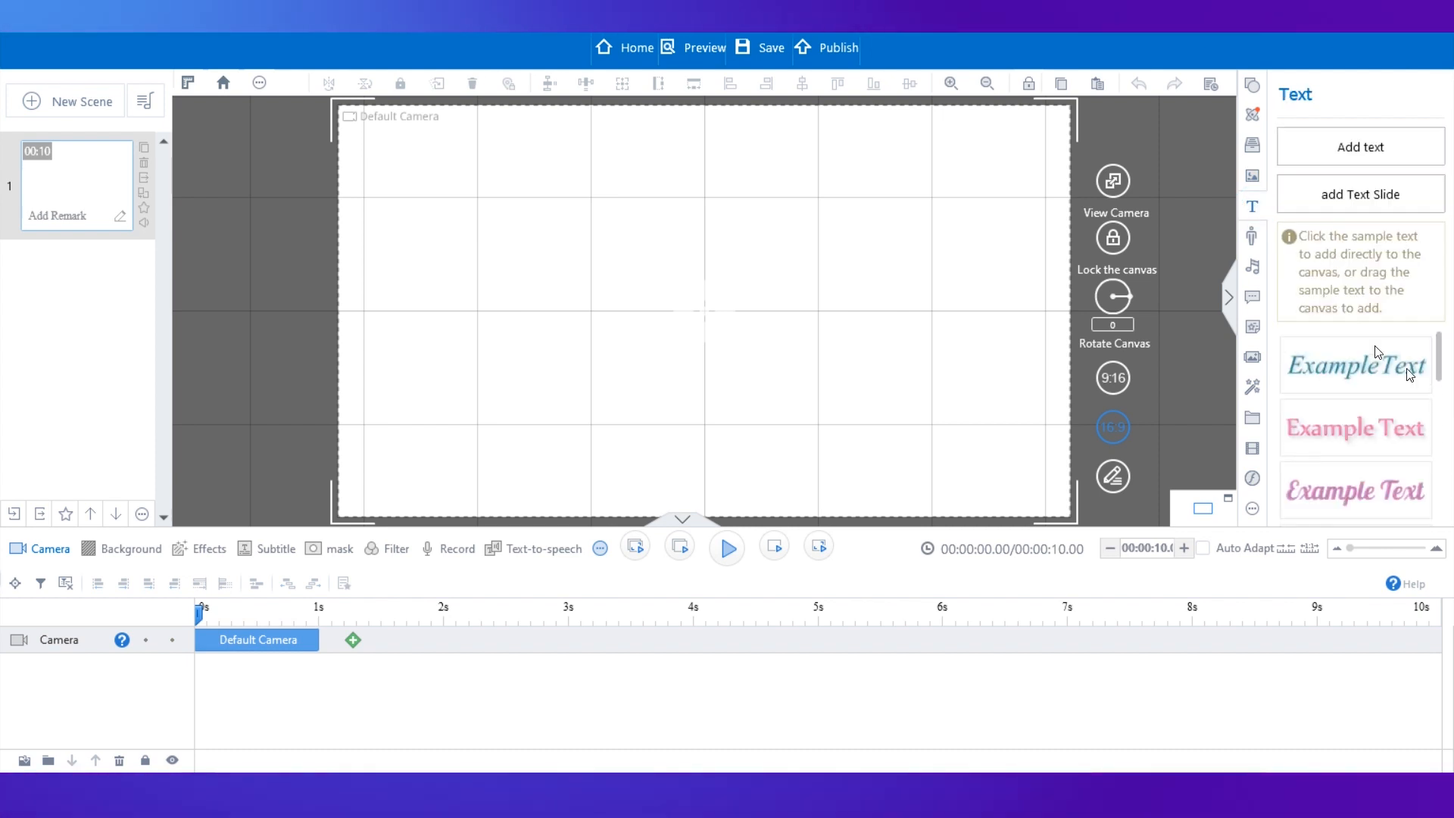
left_click_drag(1437, 365, 1427, 329)
Browse the role gallery, music and callout panels, and the online animation widgets.
left_click(1250, 236)
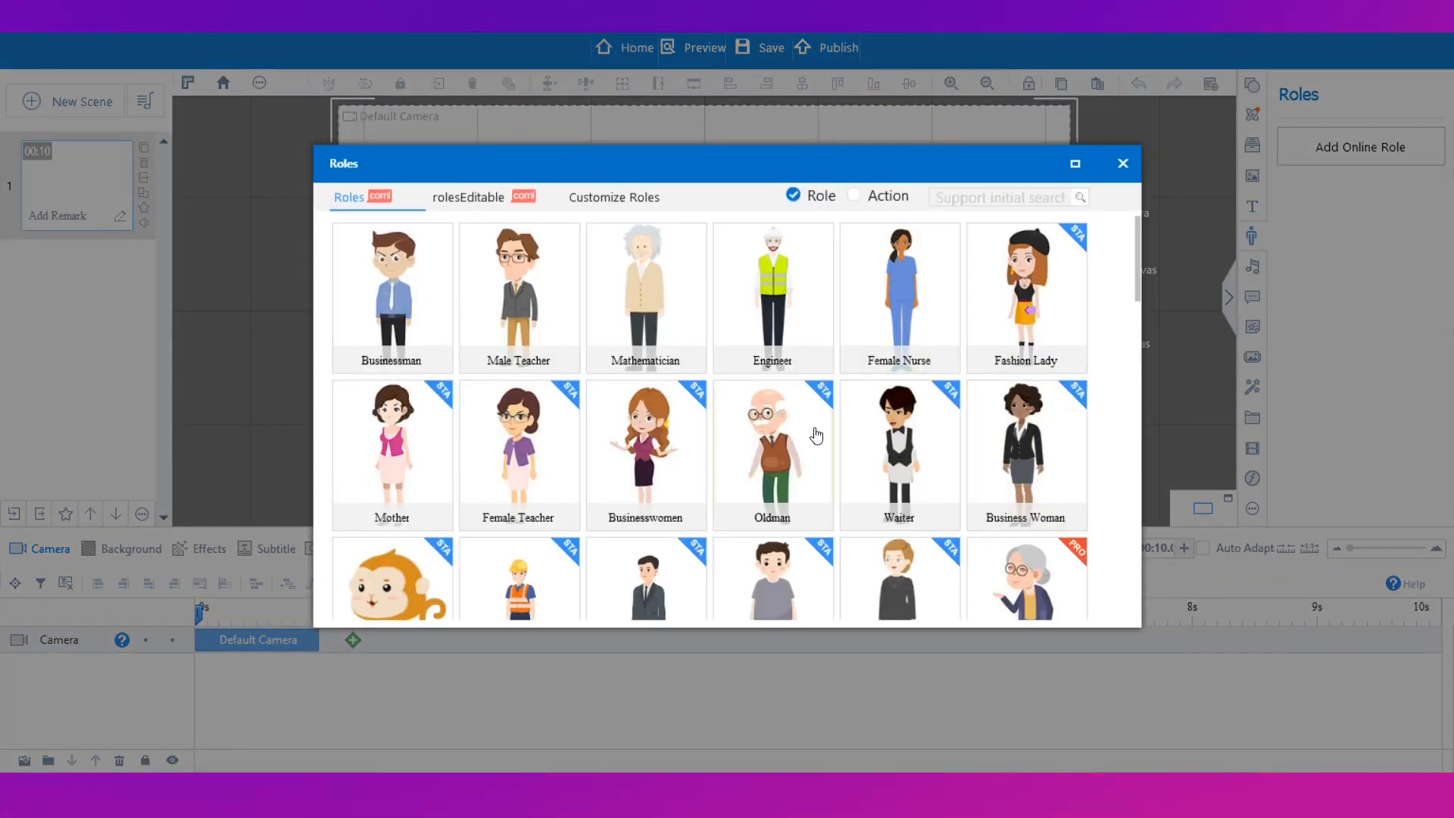
left_click(1123, 164)
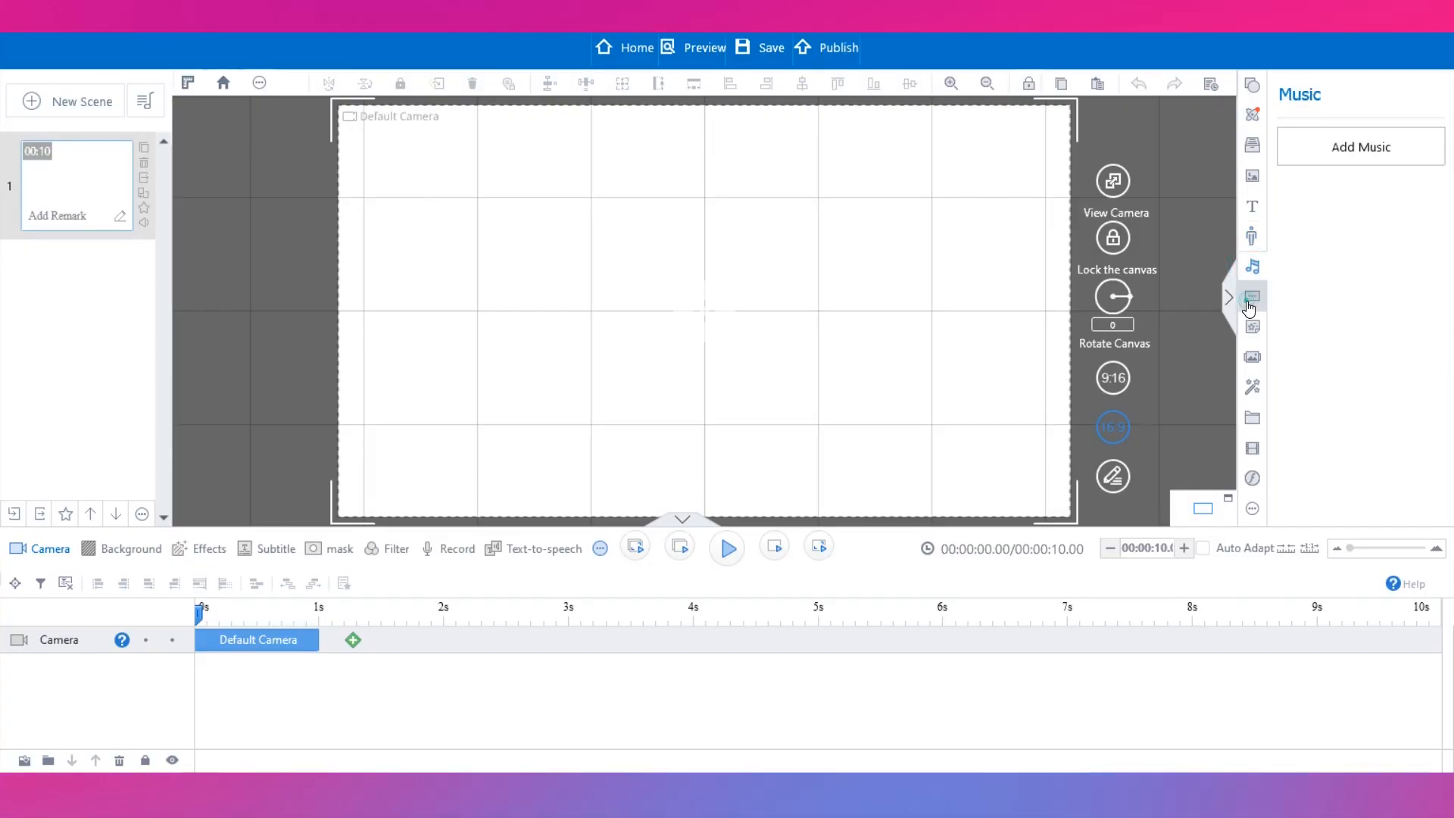
left_click(1250, 301)
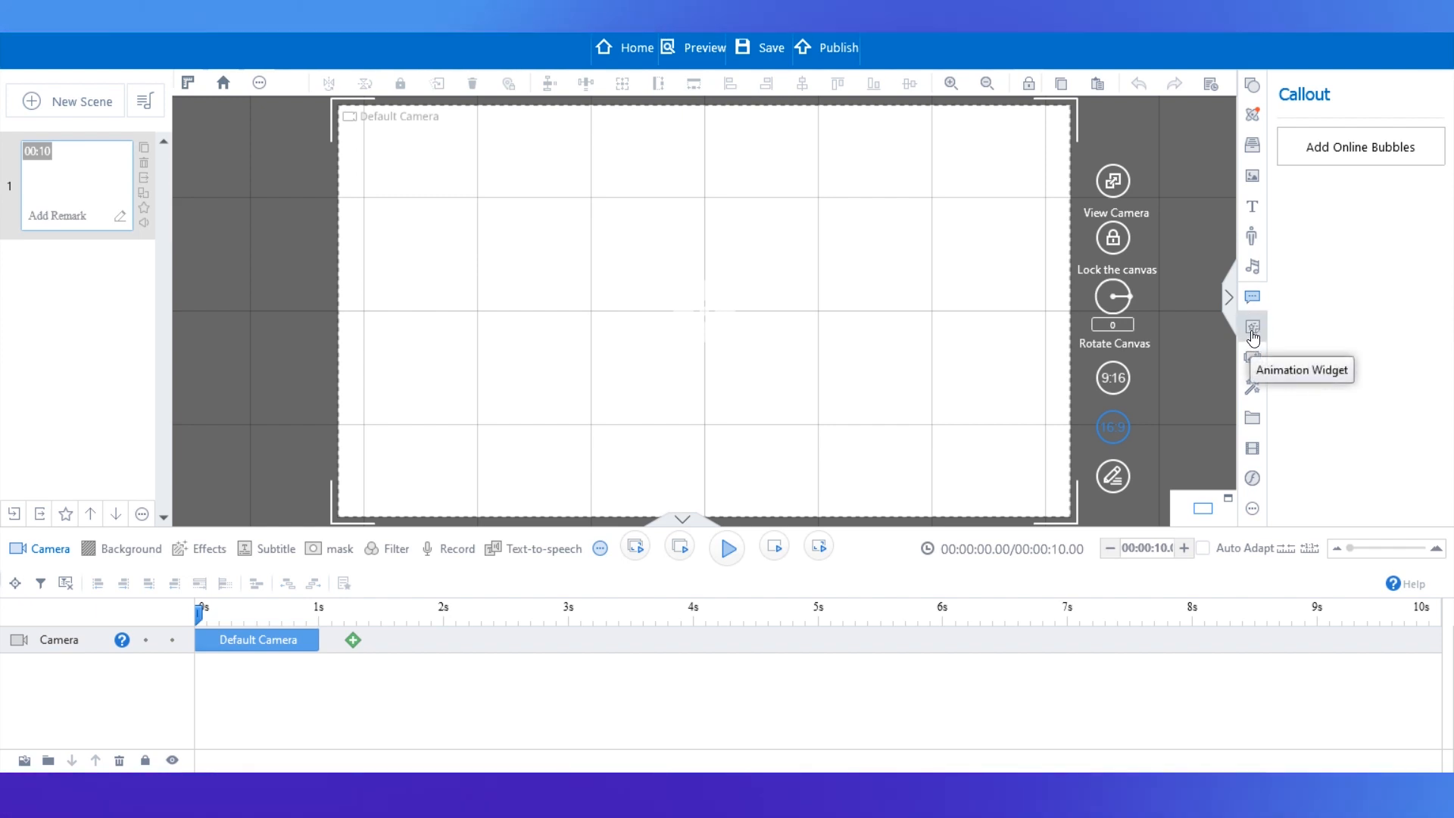
left_click(1251, 330)
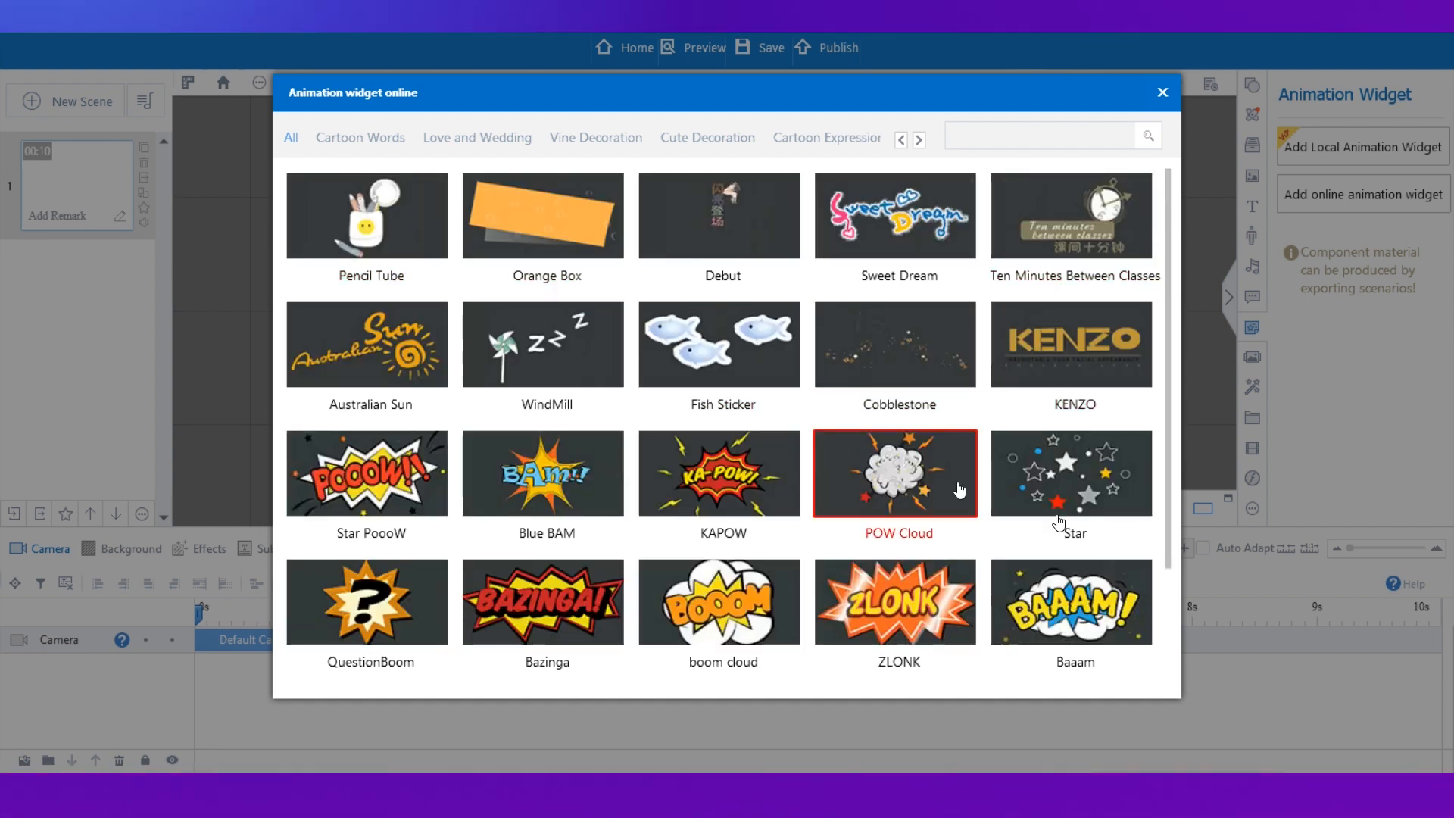
scroll(1169, 594, "down", 3)
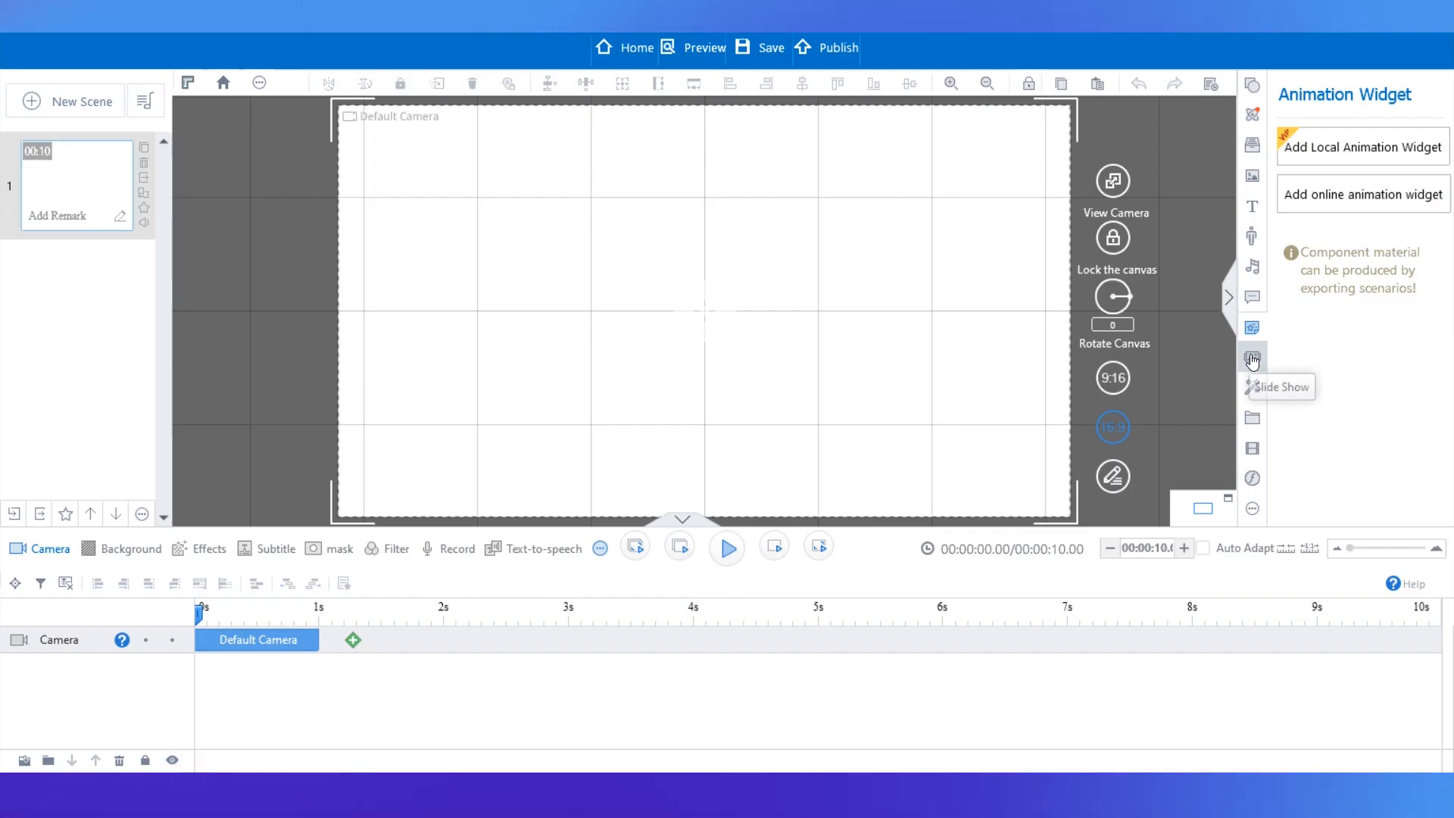
left_click(1253, 360)
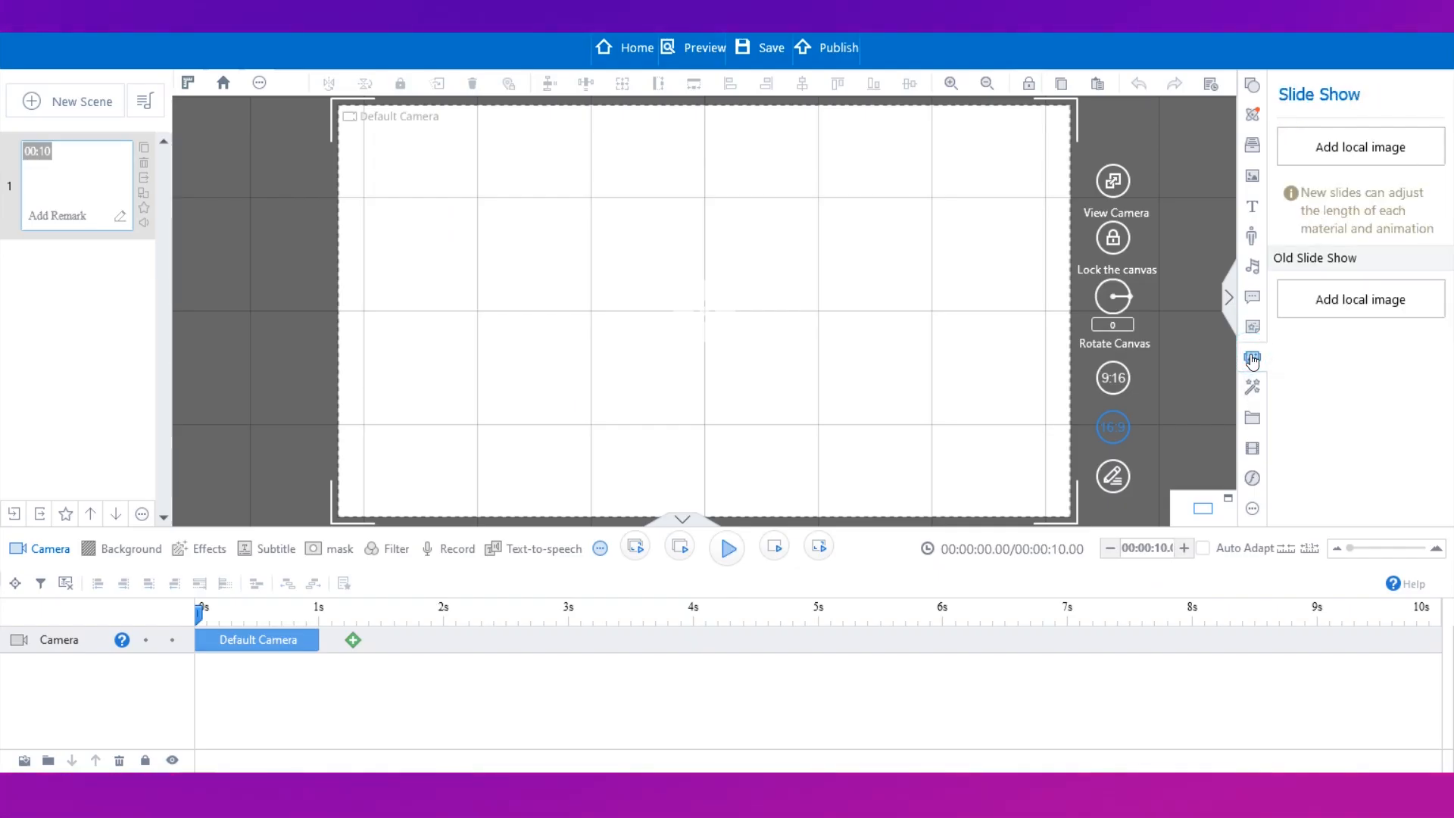
Browse the slide show, effect, SVG and SWF asset libraries.
left_click(1251, 391)
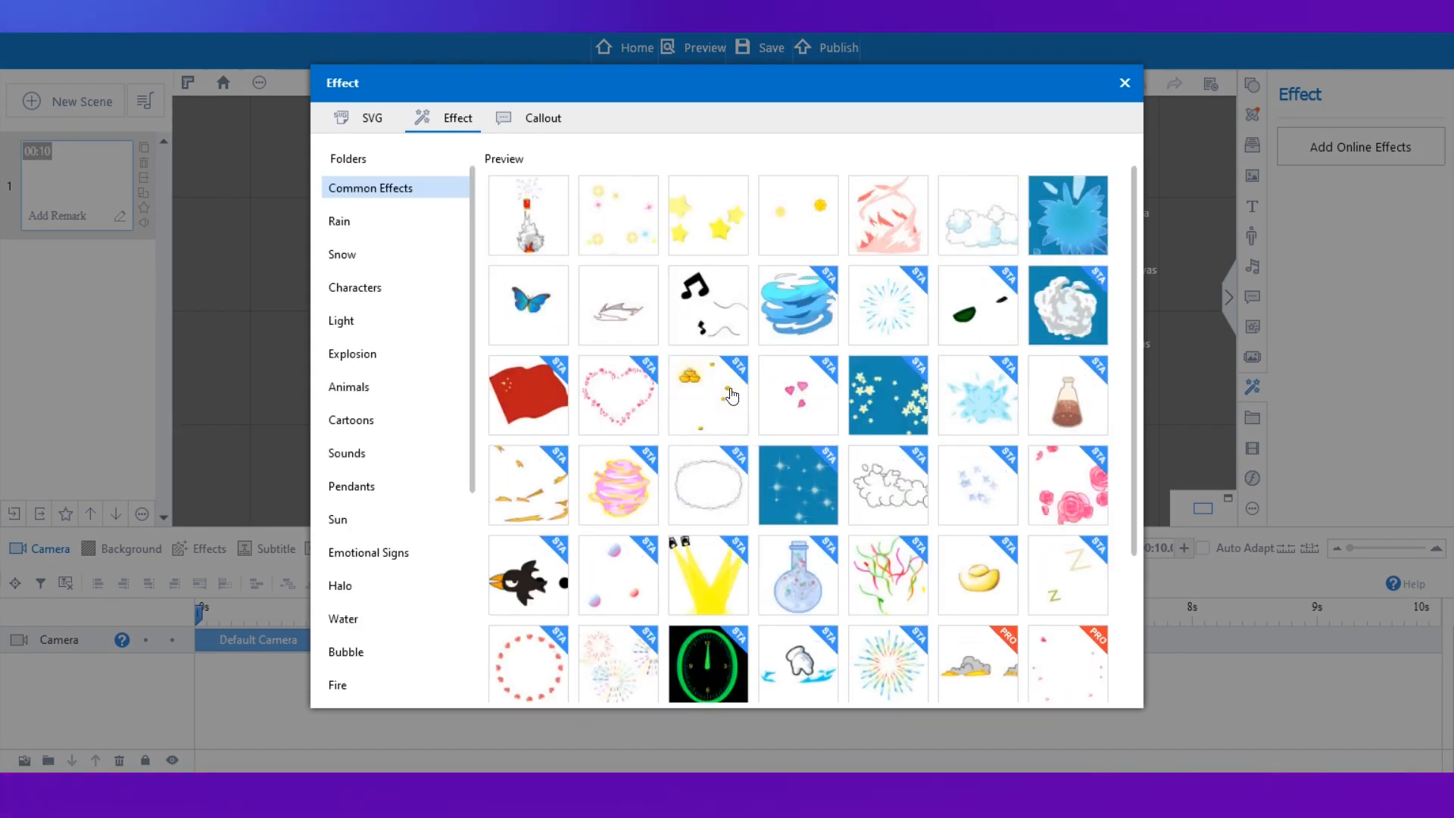
left_click(1252, 417)
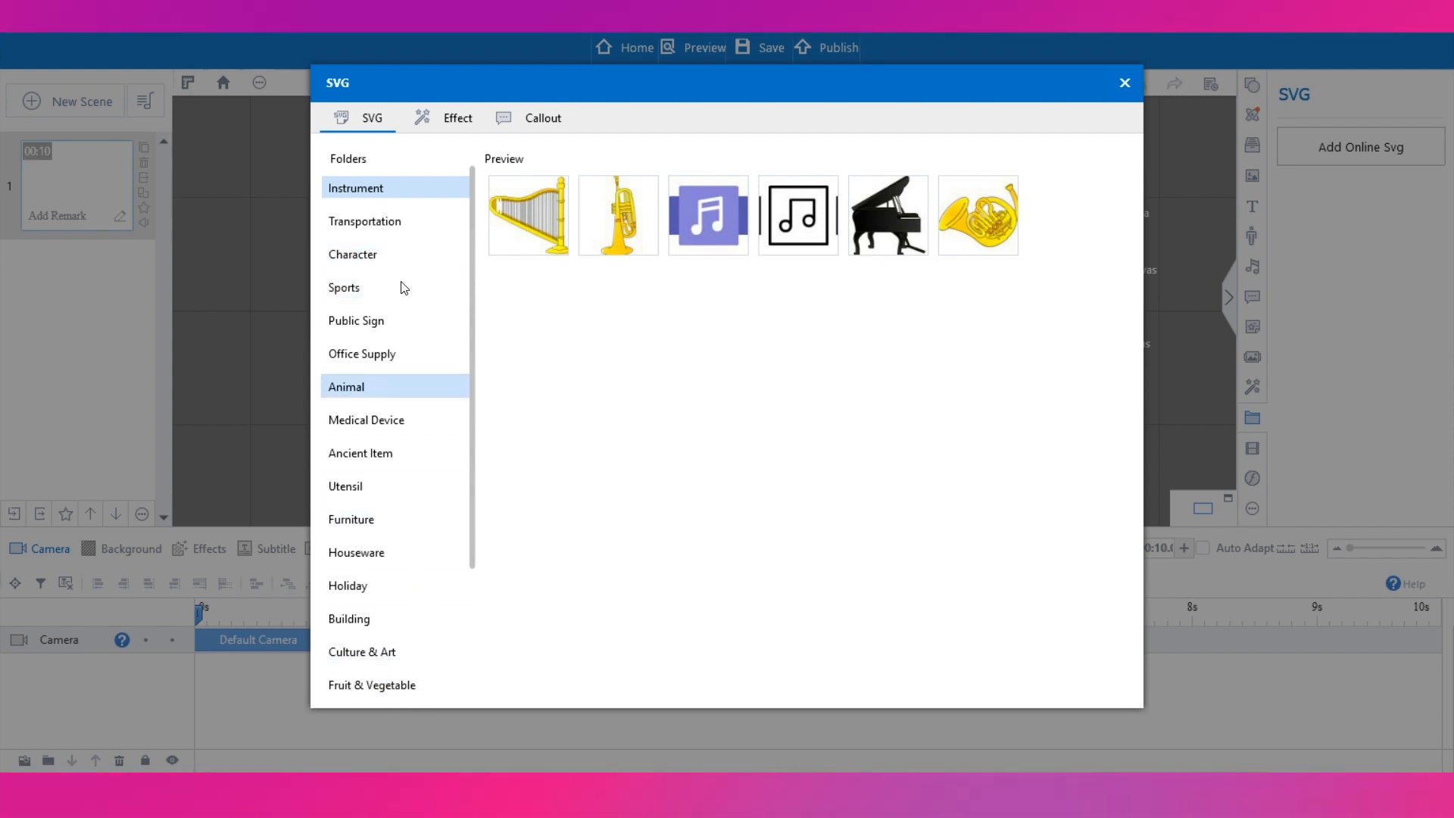
left_click(1121, 90)
left_click(1253, 449)
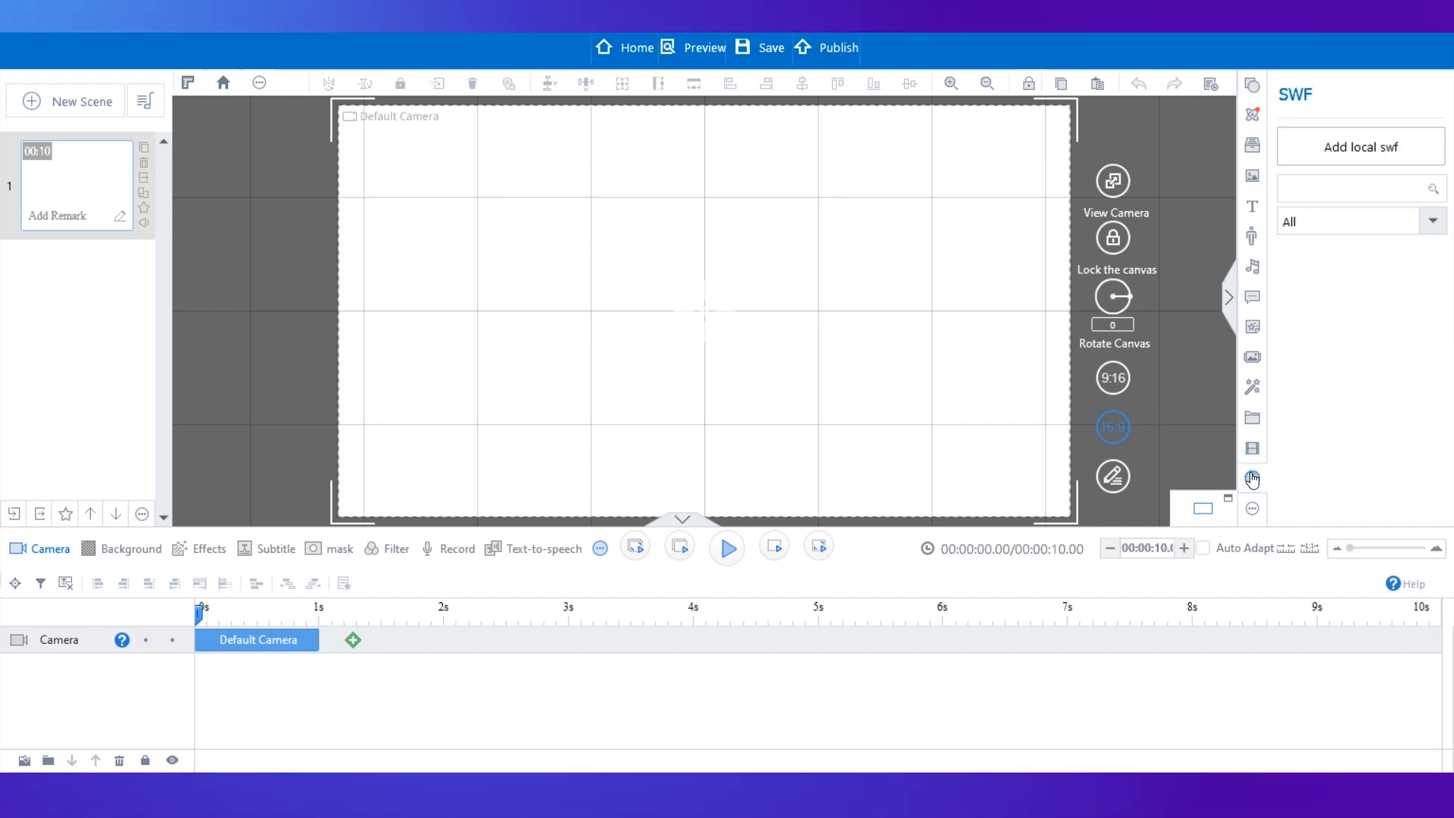
left_click(1253, 515)
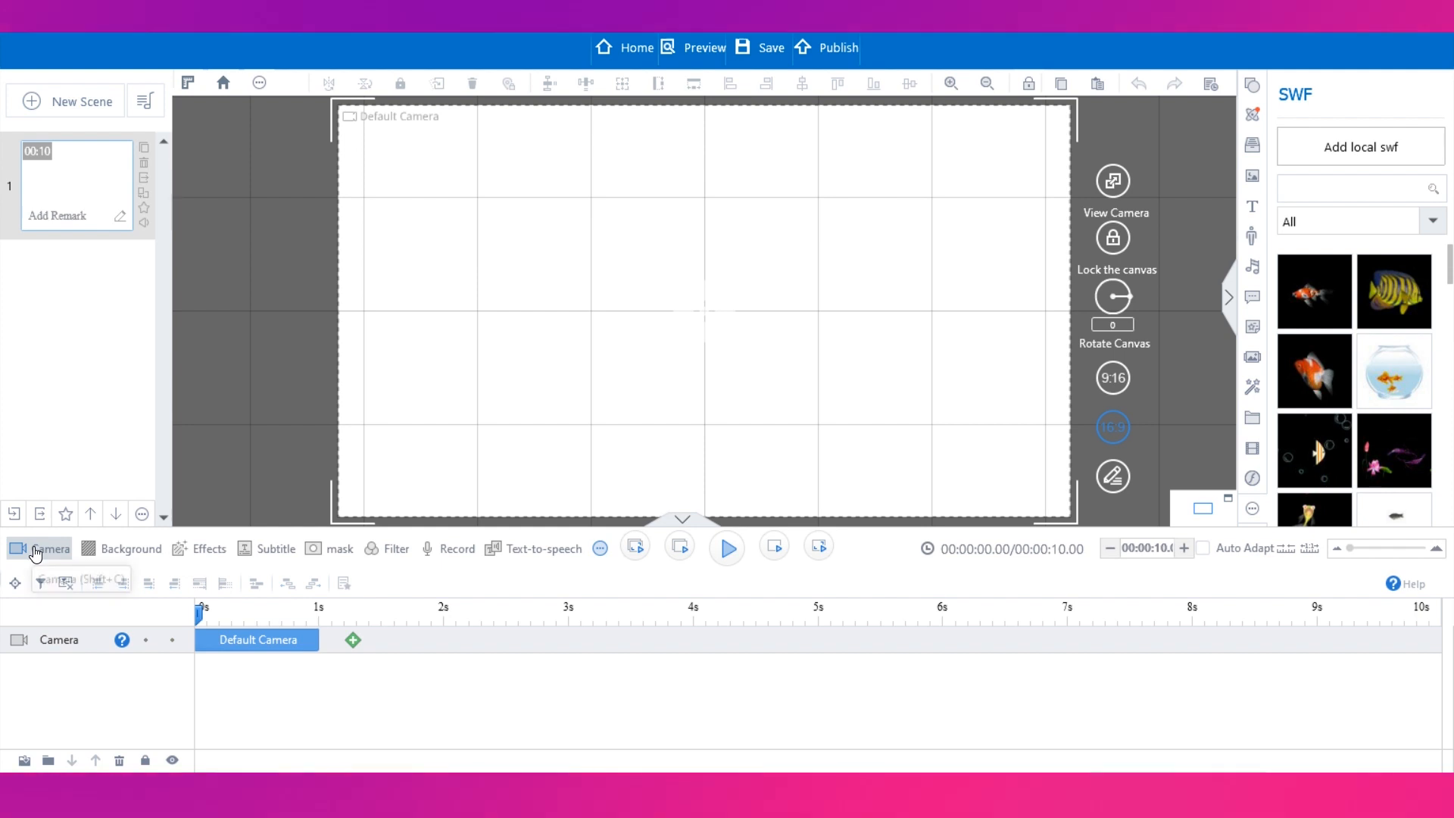
Add Background, Background Effects, Subtitle and mask tracks to the timeline, closing the subtitle list.
left_click(116, 557)
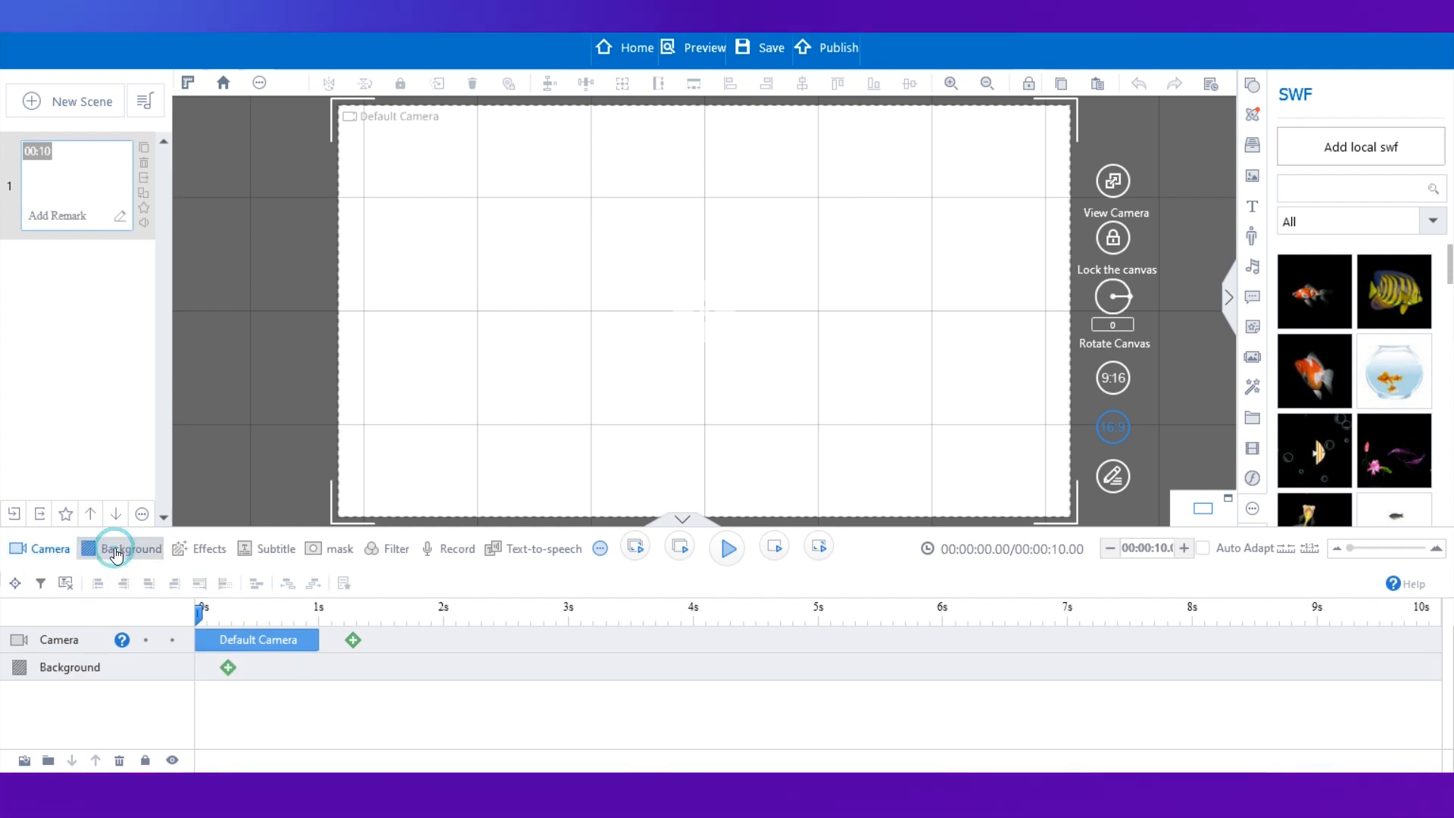
left_click(203, 559)
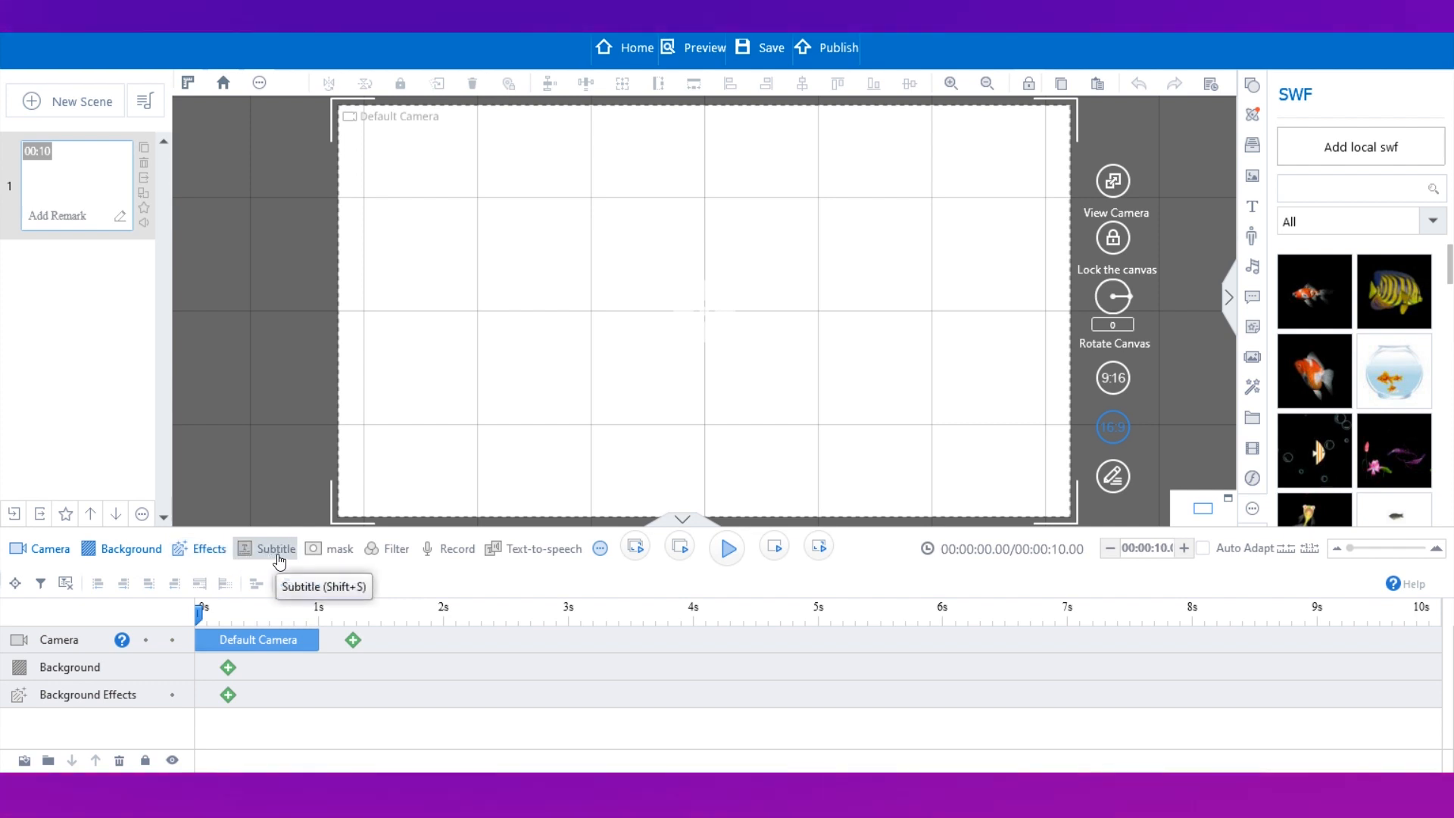
left_click(277, 559)
left_click(330, 549)
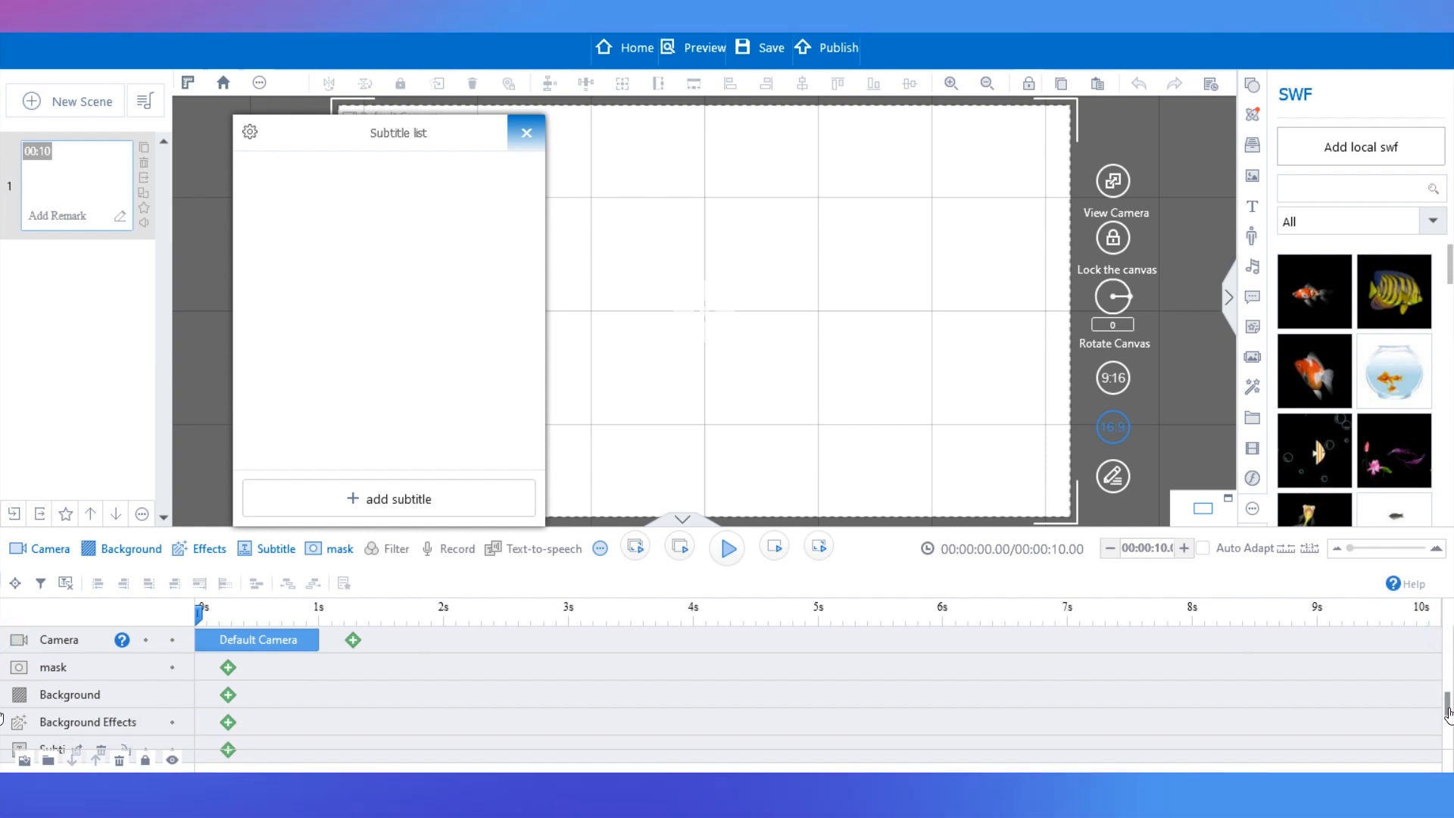
left_click(526, 133)
mouse_move(197, 498)
left_mouse_down()
mouse_move(197, 362)
mouse_move(199, 526)
mouse_move(199, 510)
left_mouse_up()
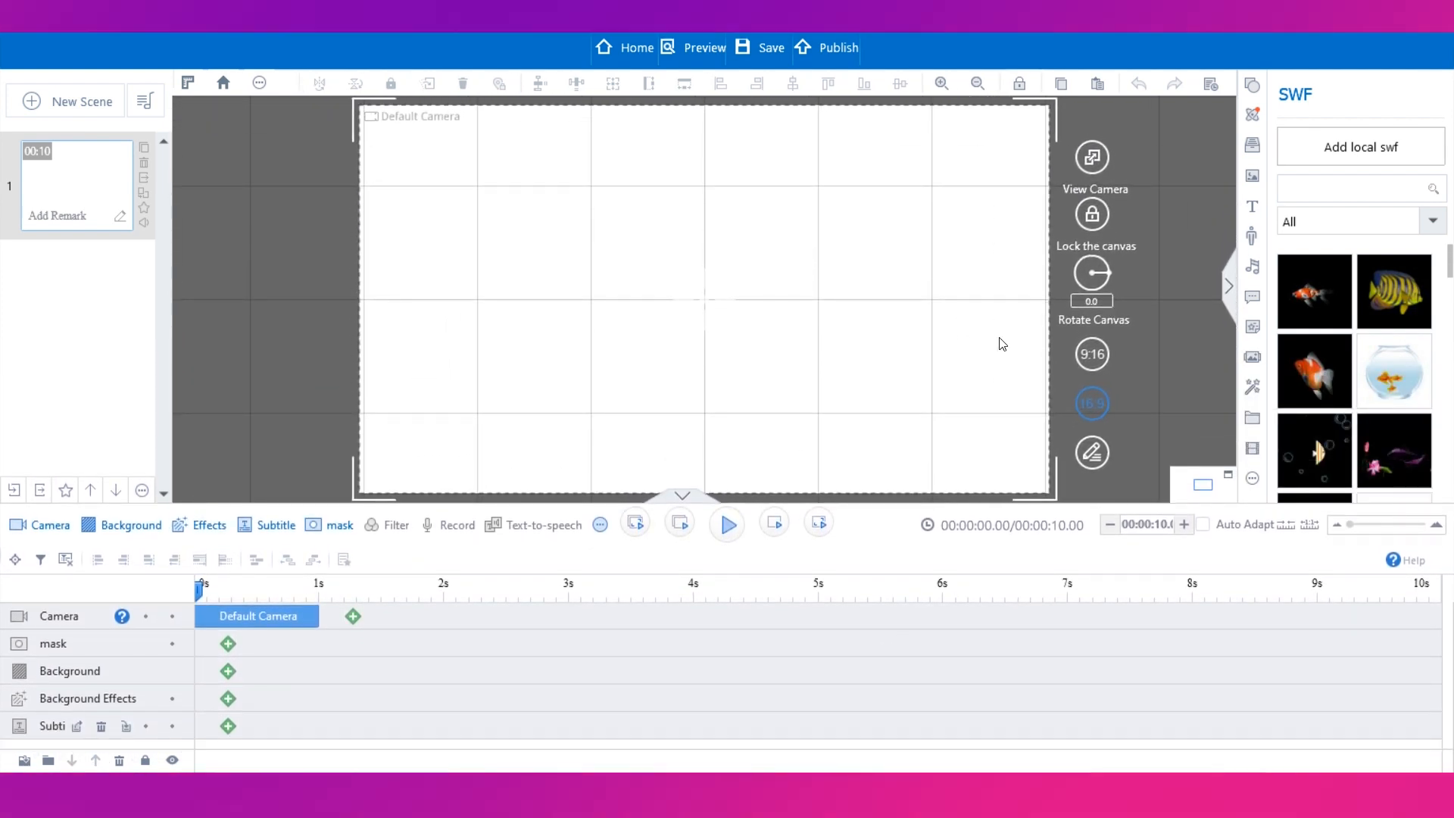
Add a sample text reading "Demonstration" and move it to the top of the canvas.
left_click(1249, 88)
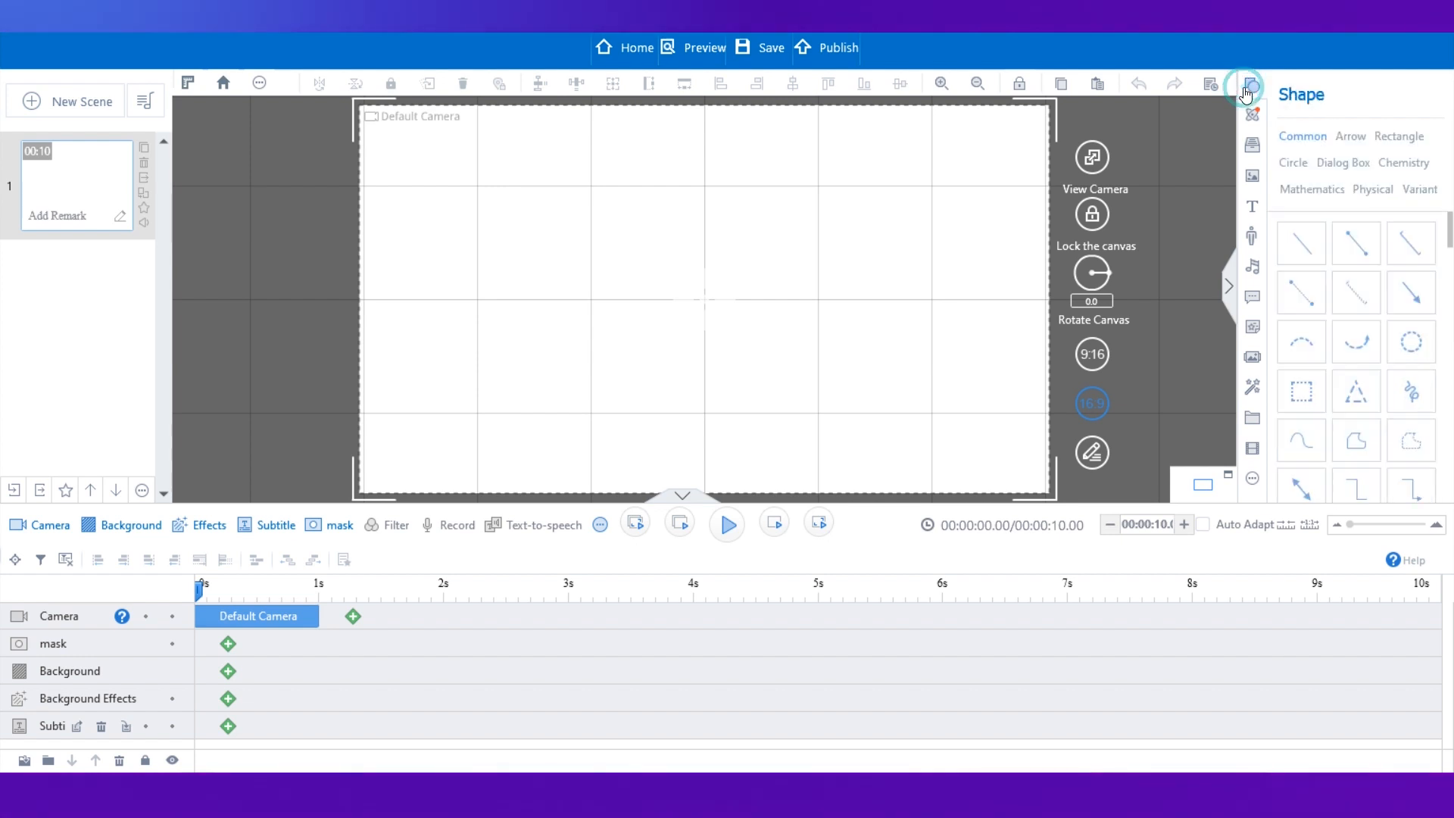
left_click(1252, 206)
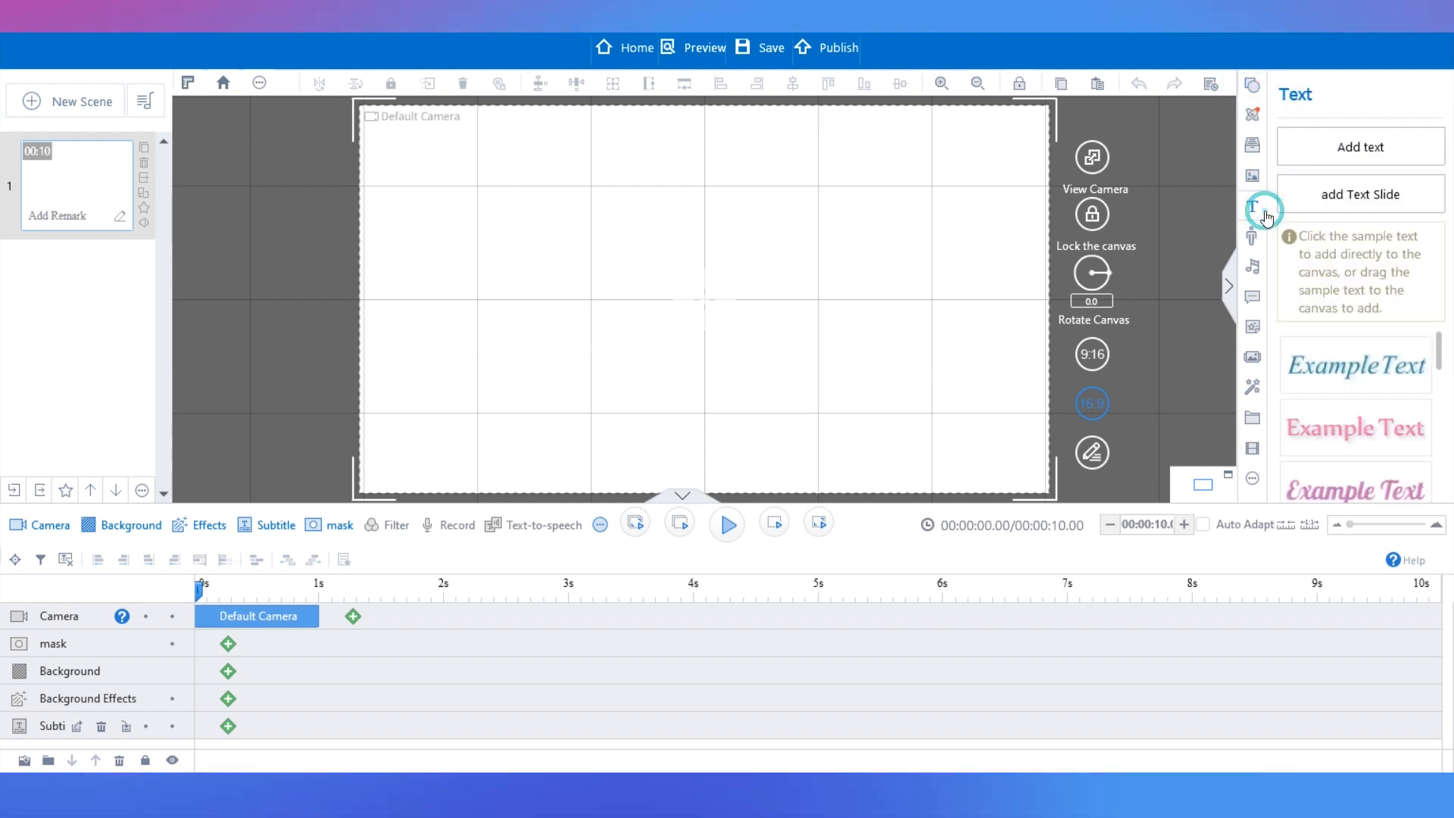
left_click(1367, 372)
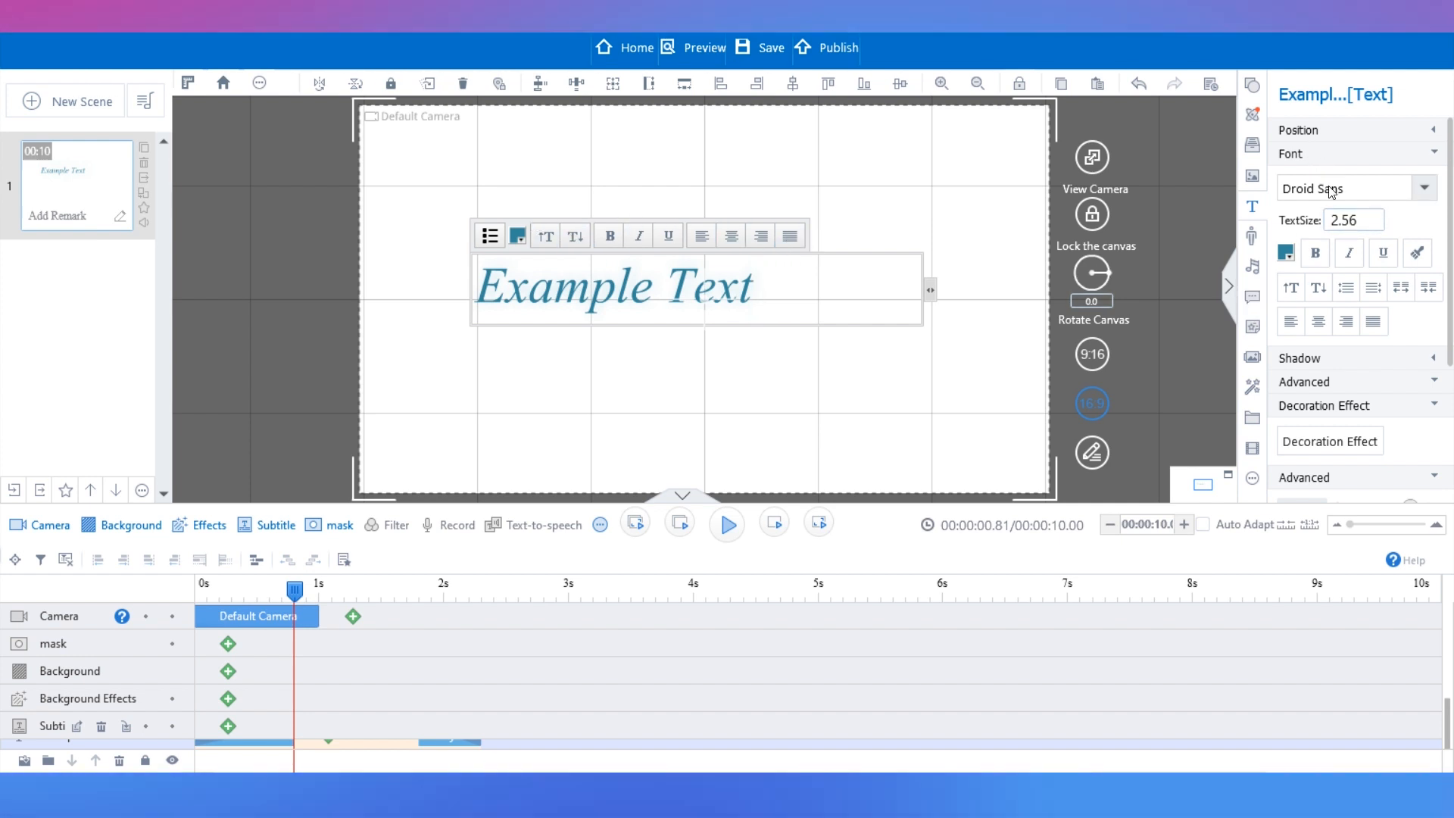
double_click(728, 296)
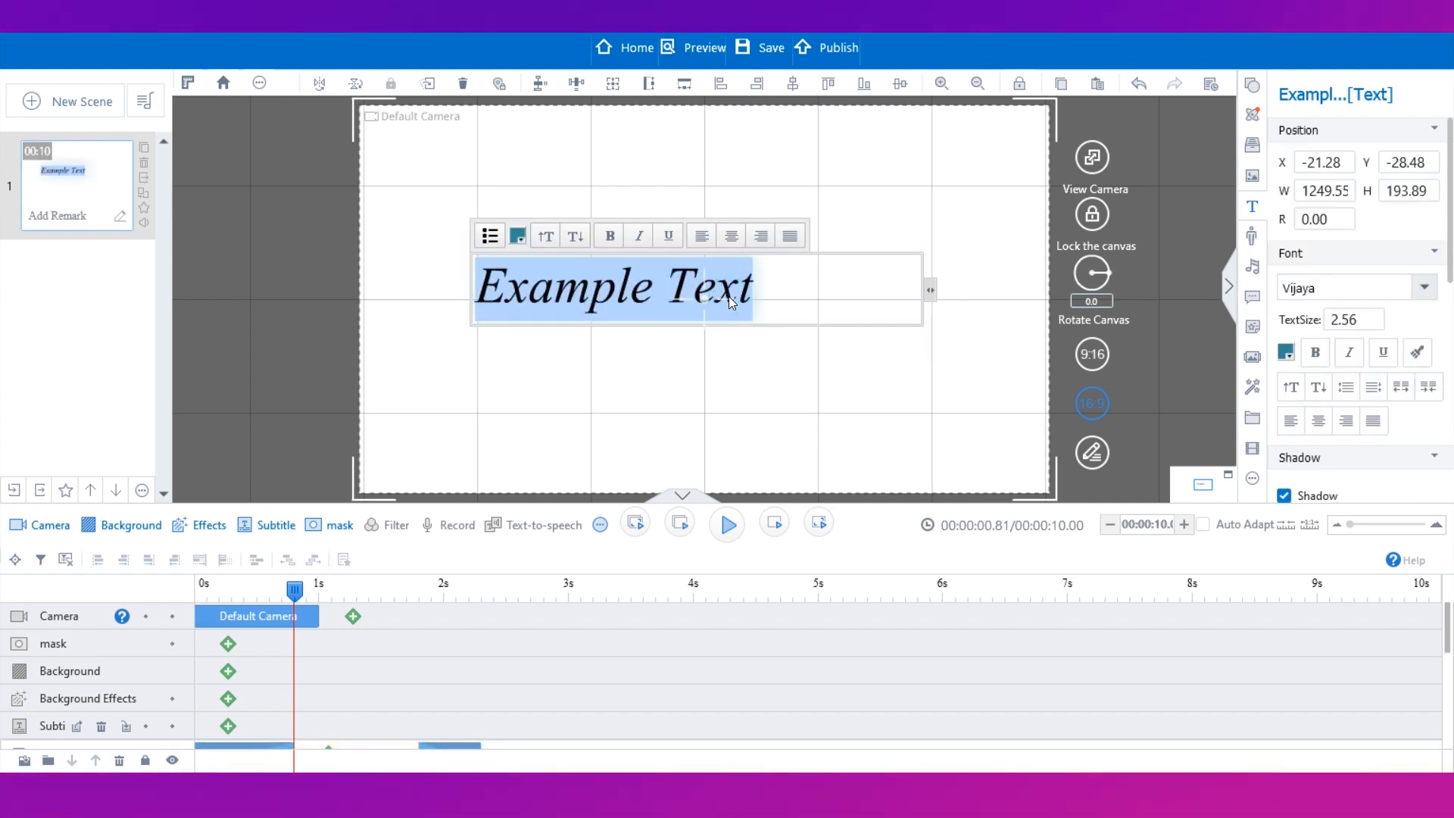
type("D")
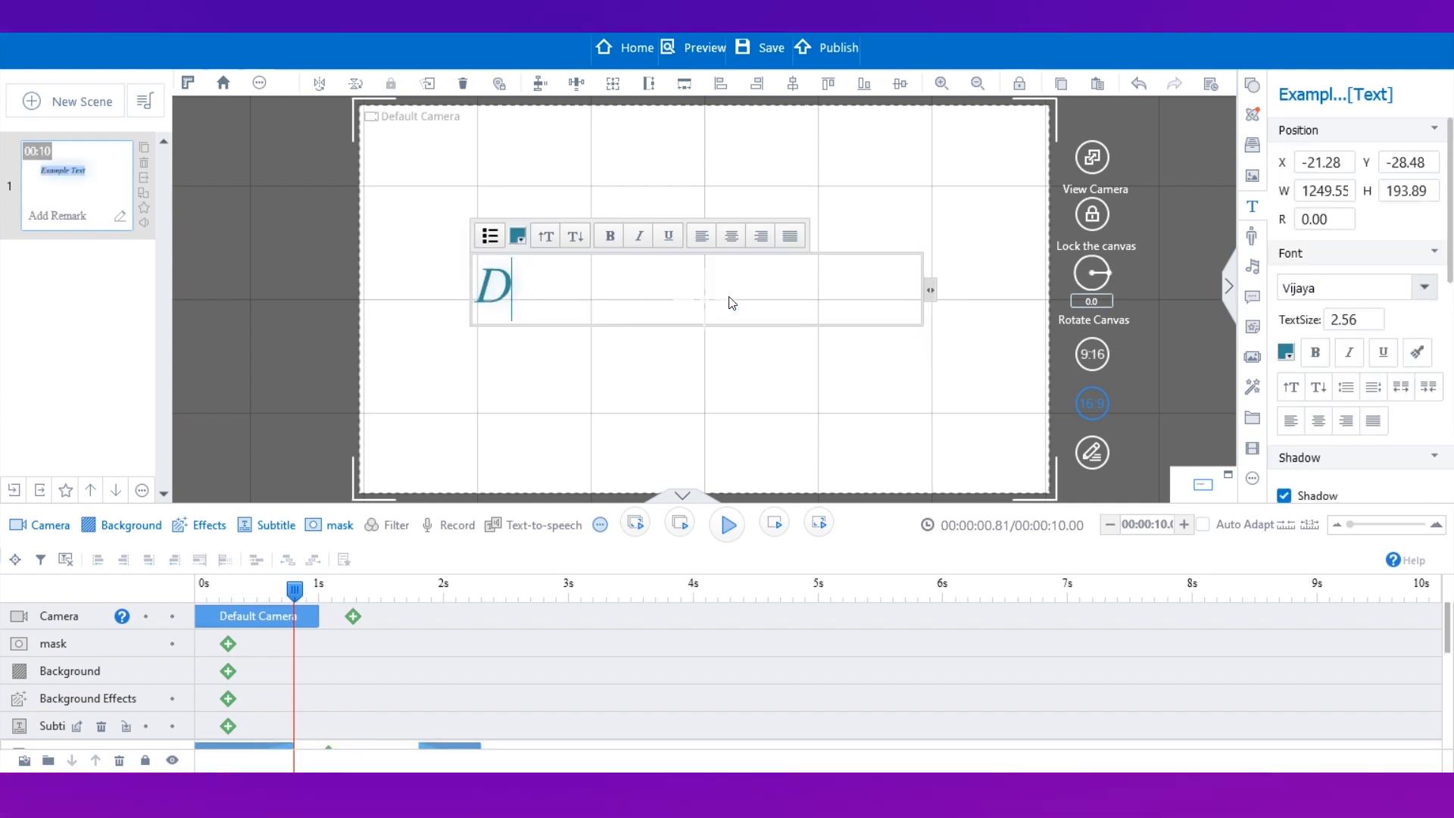
type("emonstratio")
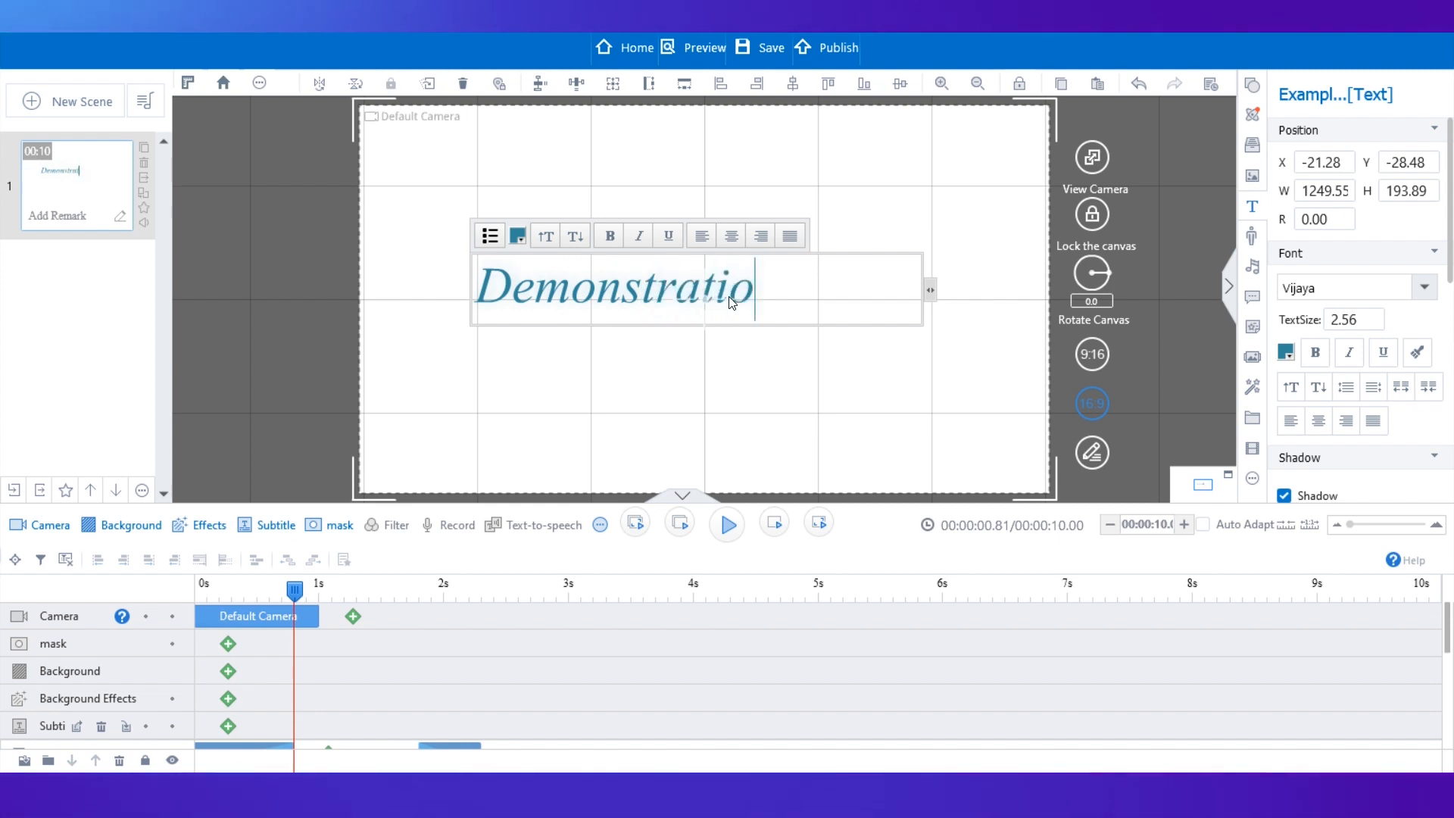
type("n")
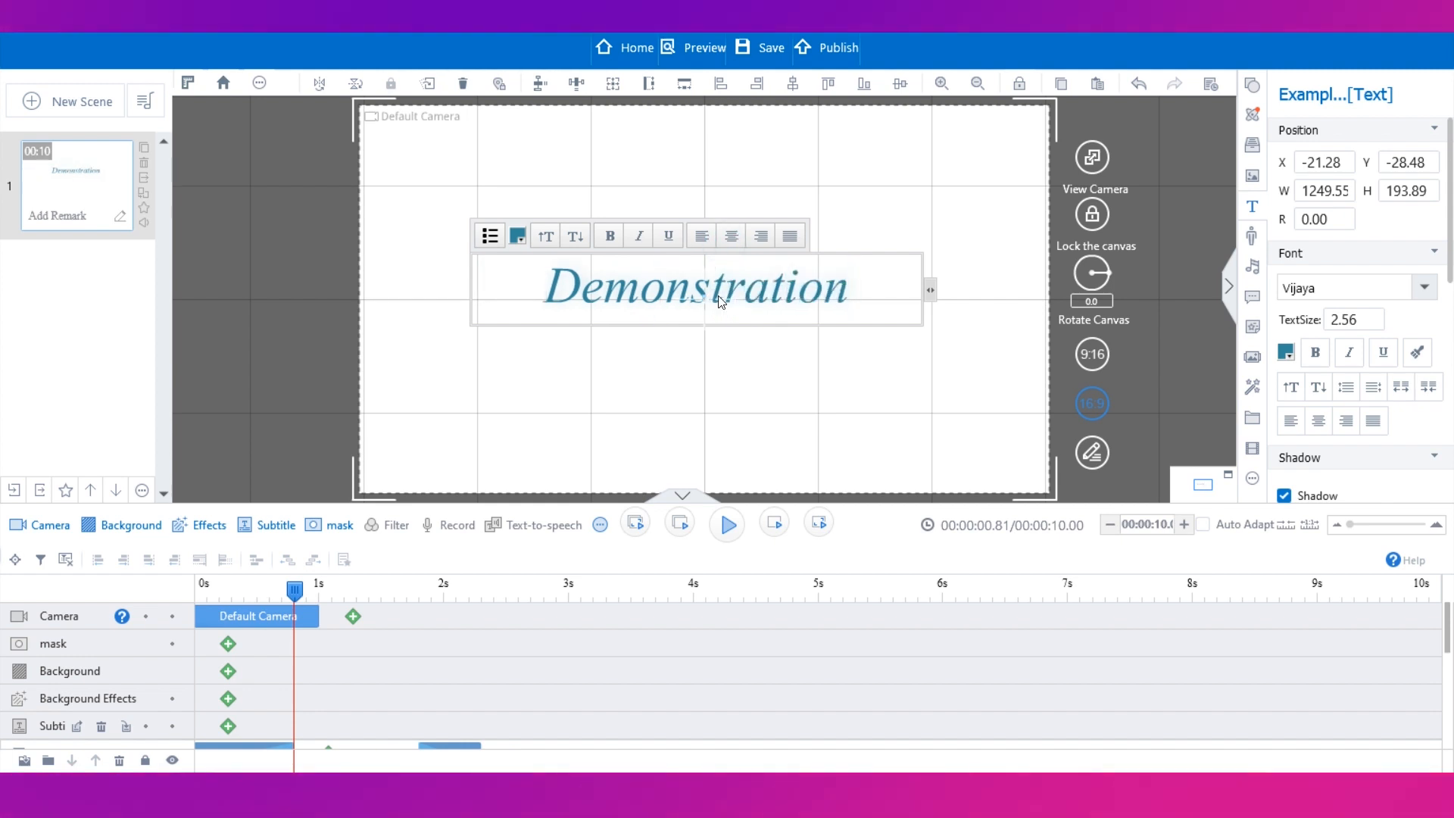
left_click_drag(720, 302, 732, 181)
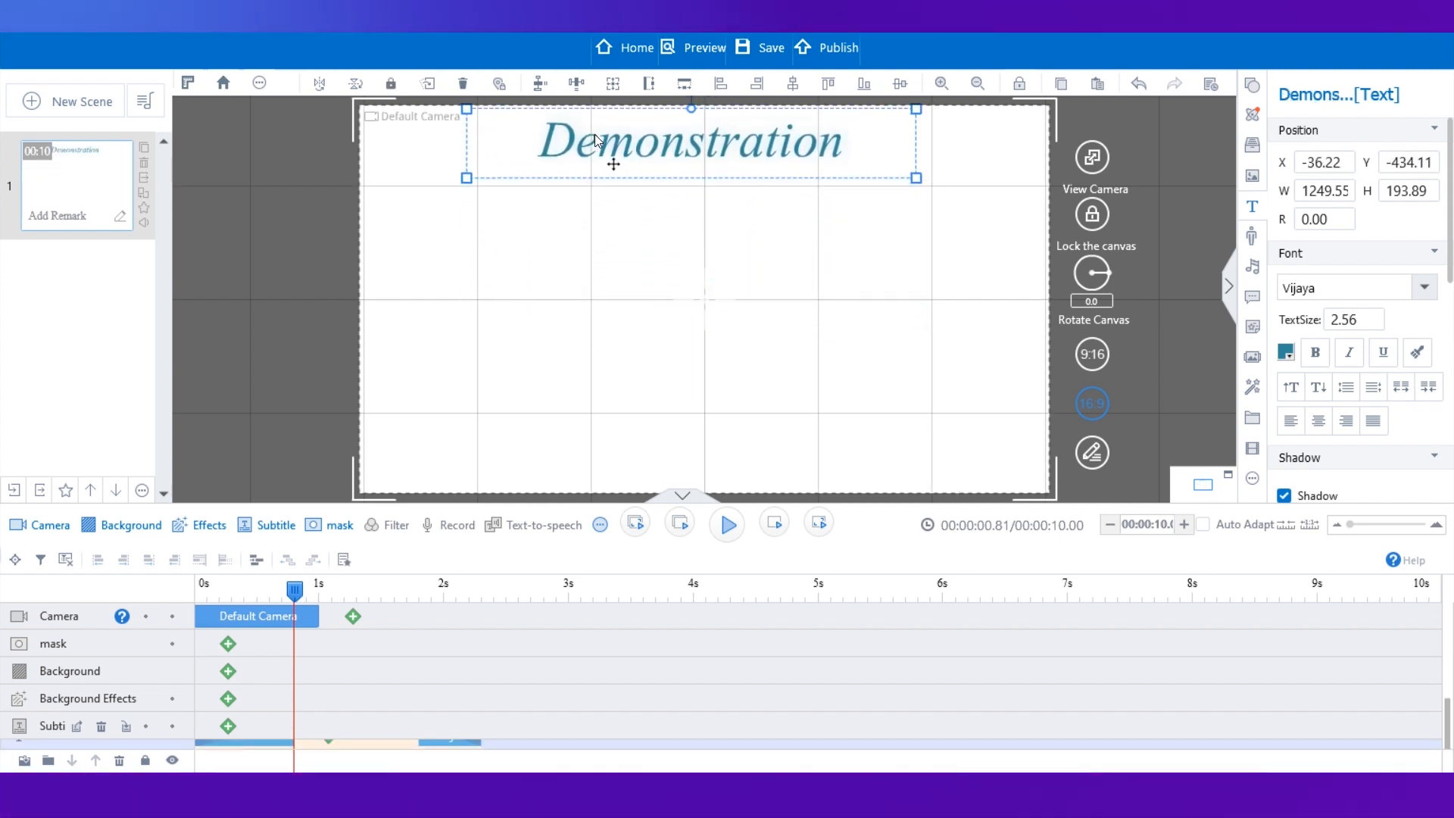
Open the role gallery and sign up for an account, entering an e-mail address and password.
left_click(1251, 244)
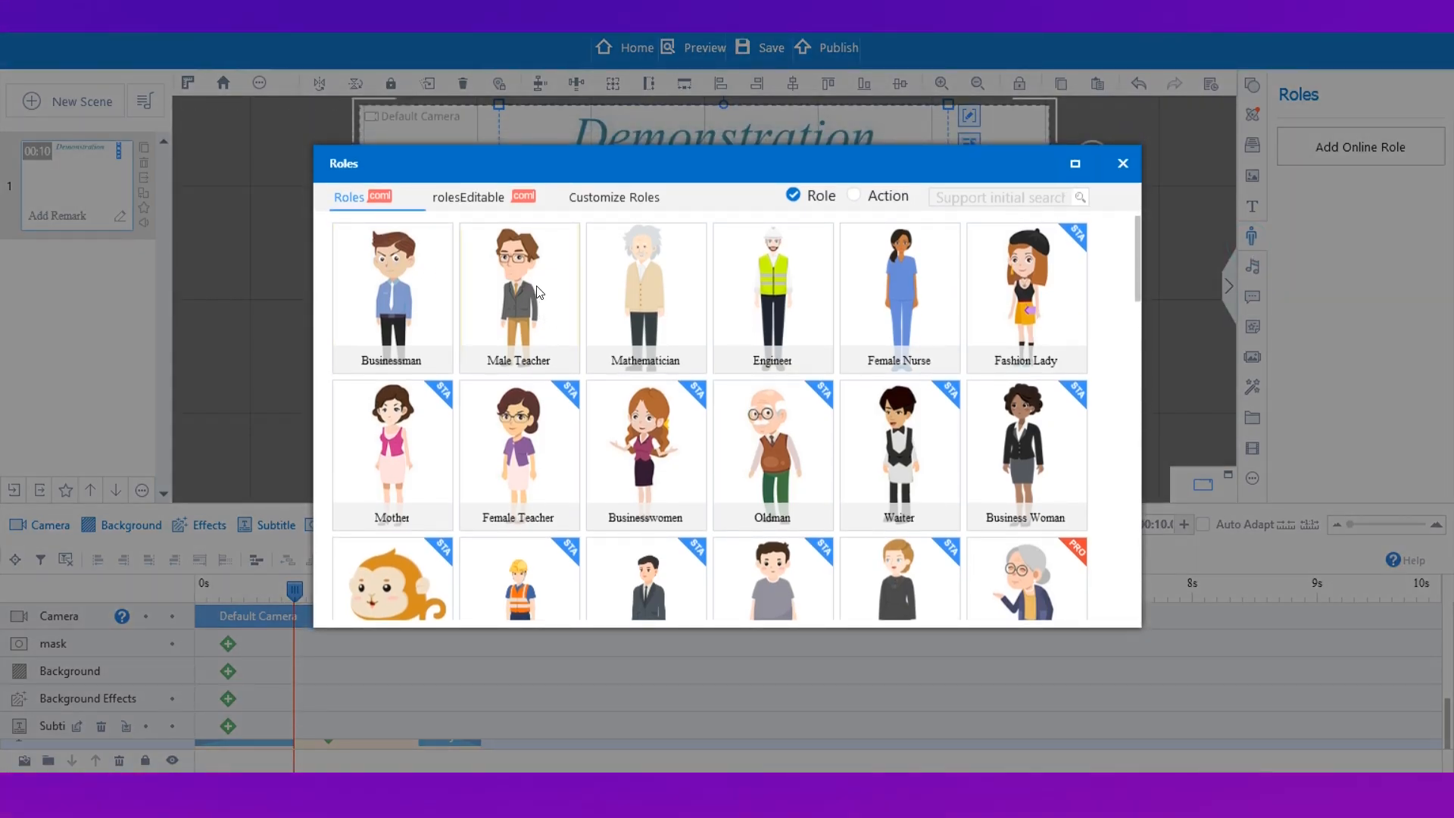
left_click(636, 198)
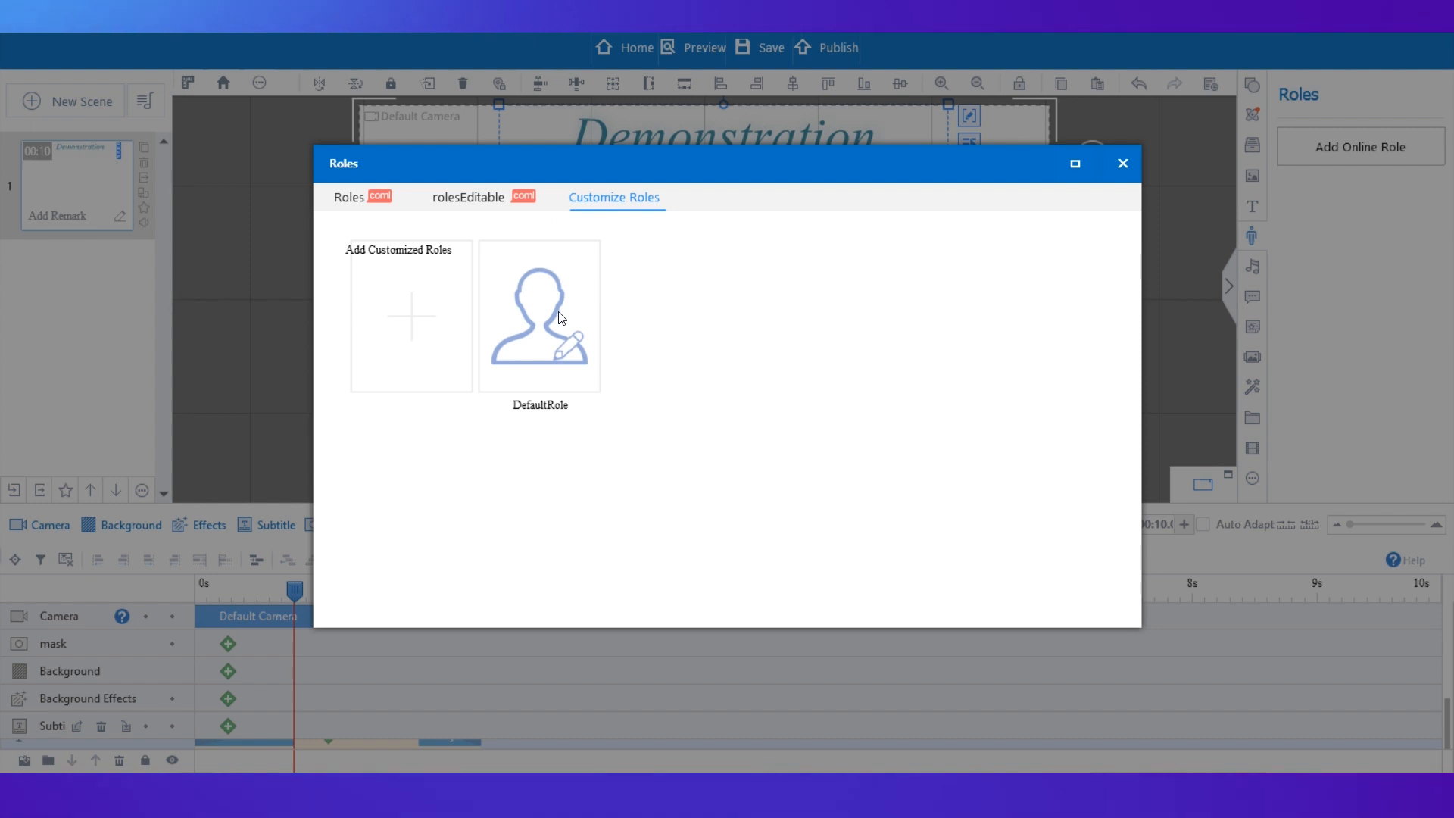
left_click(356, 206)
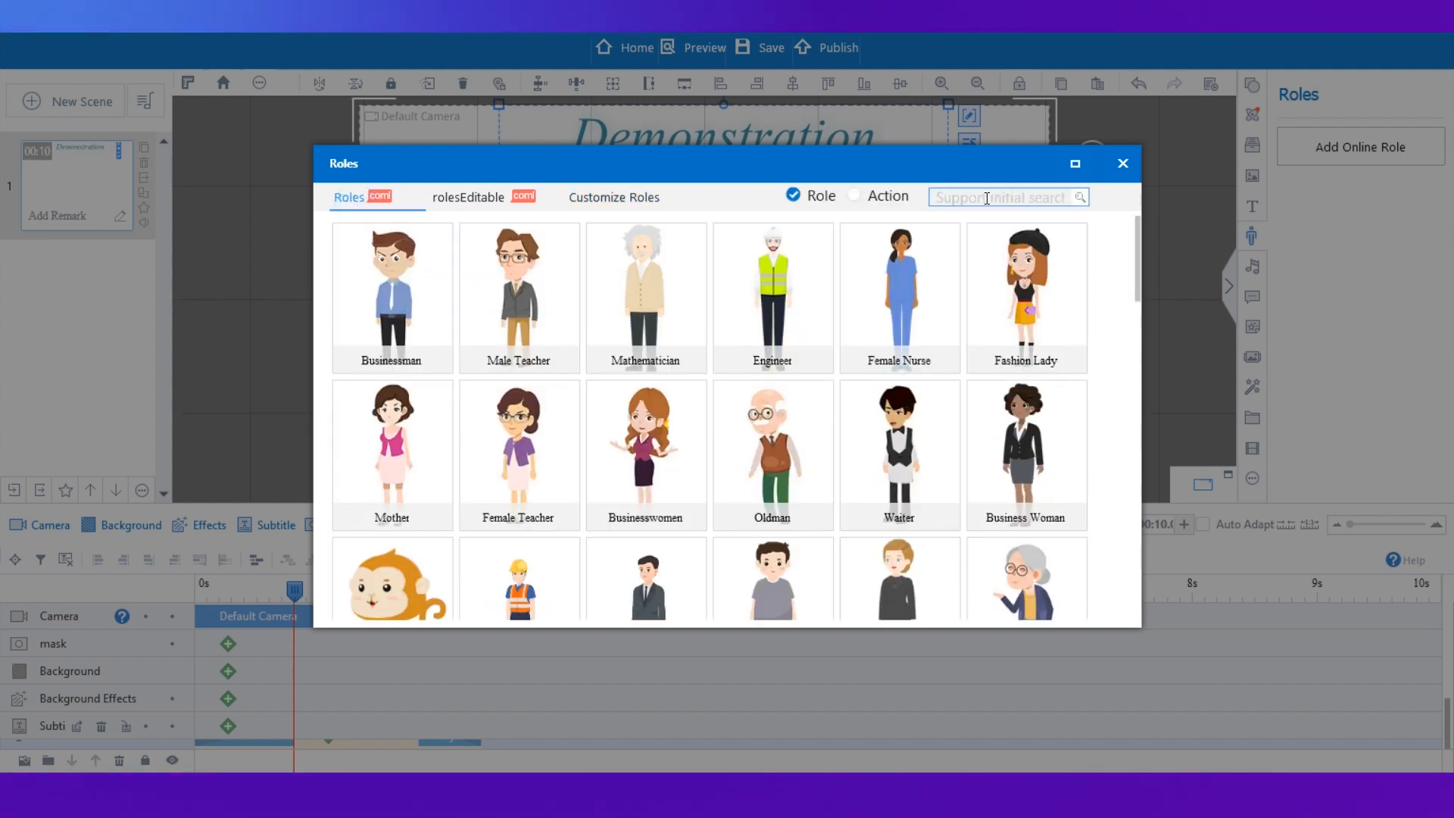
left_click(542, 447)
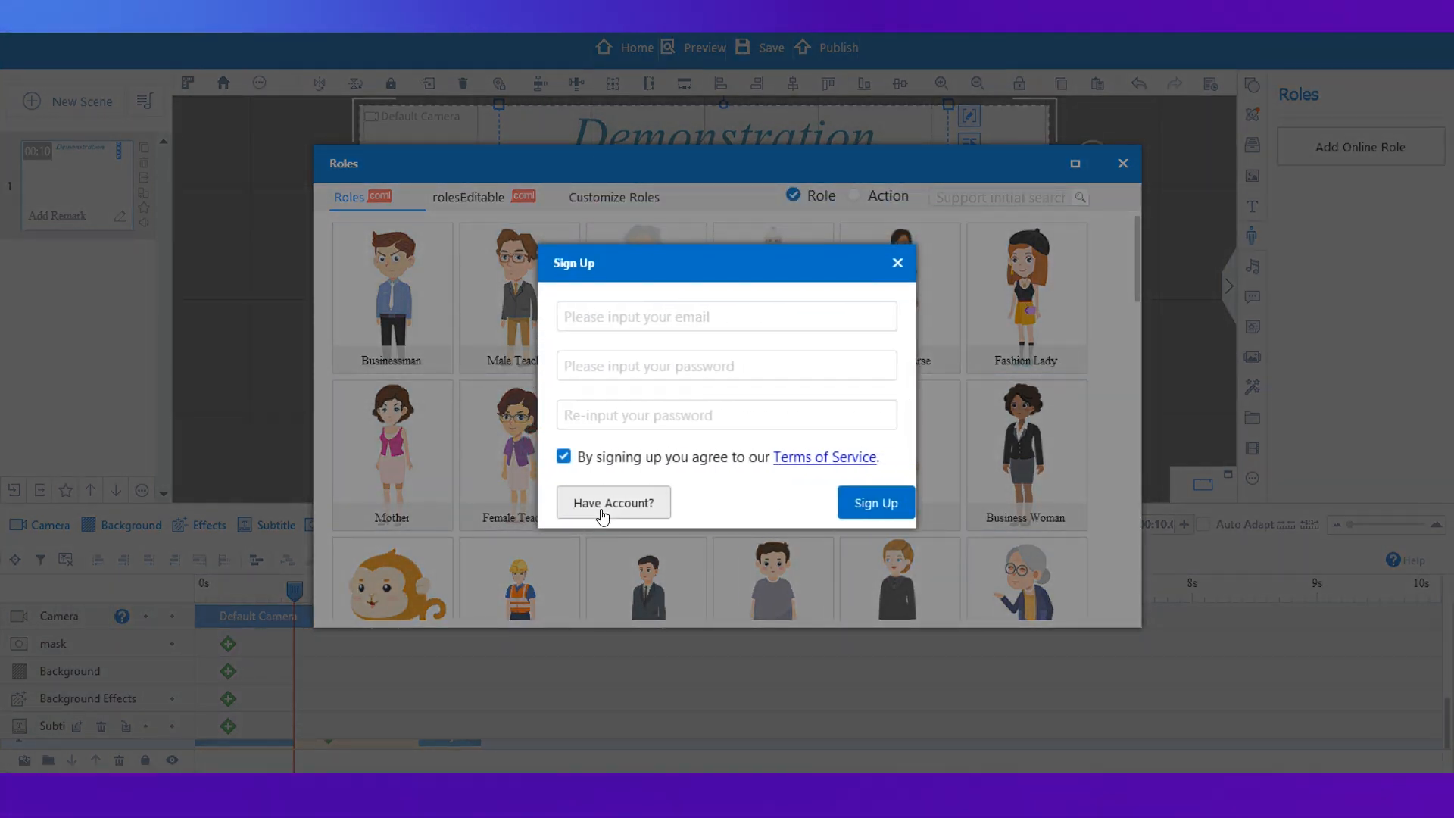
left_click(589, 319)
key("Tab")
type("********")
key("Tab")
type("********")
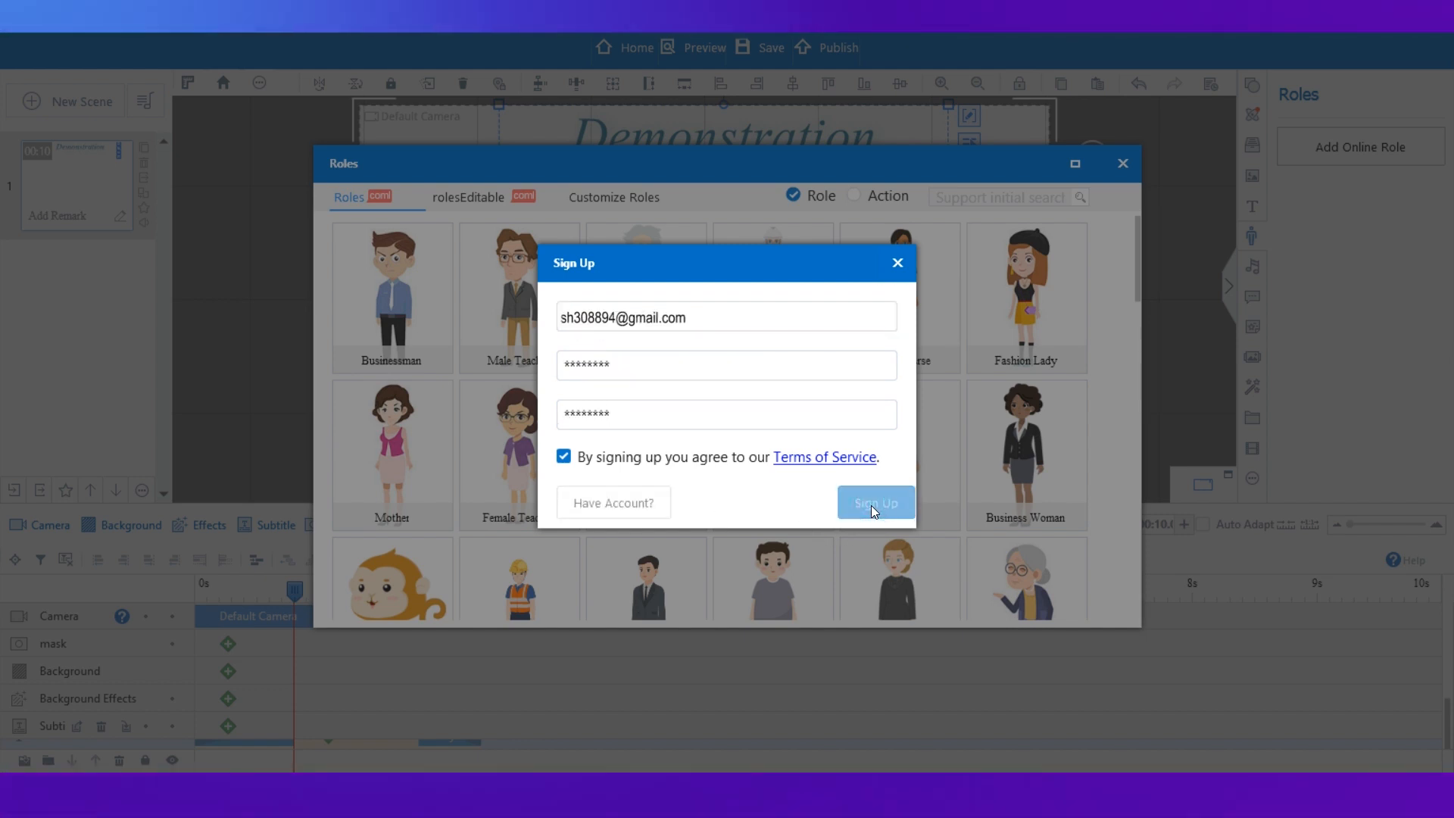
left_click(871, 506)
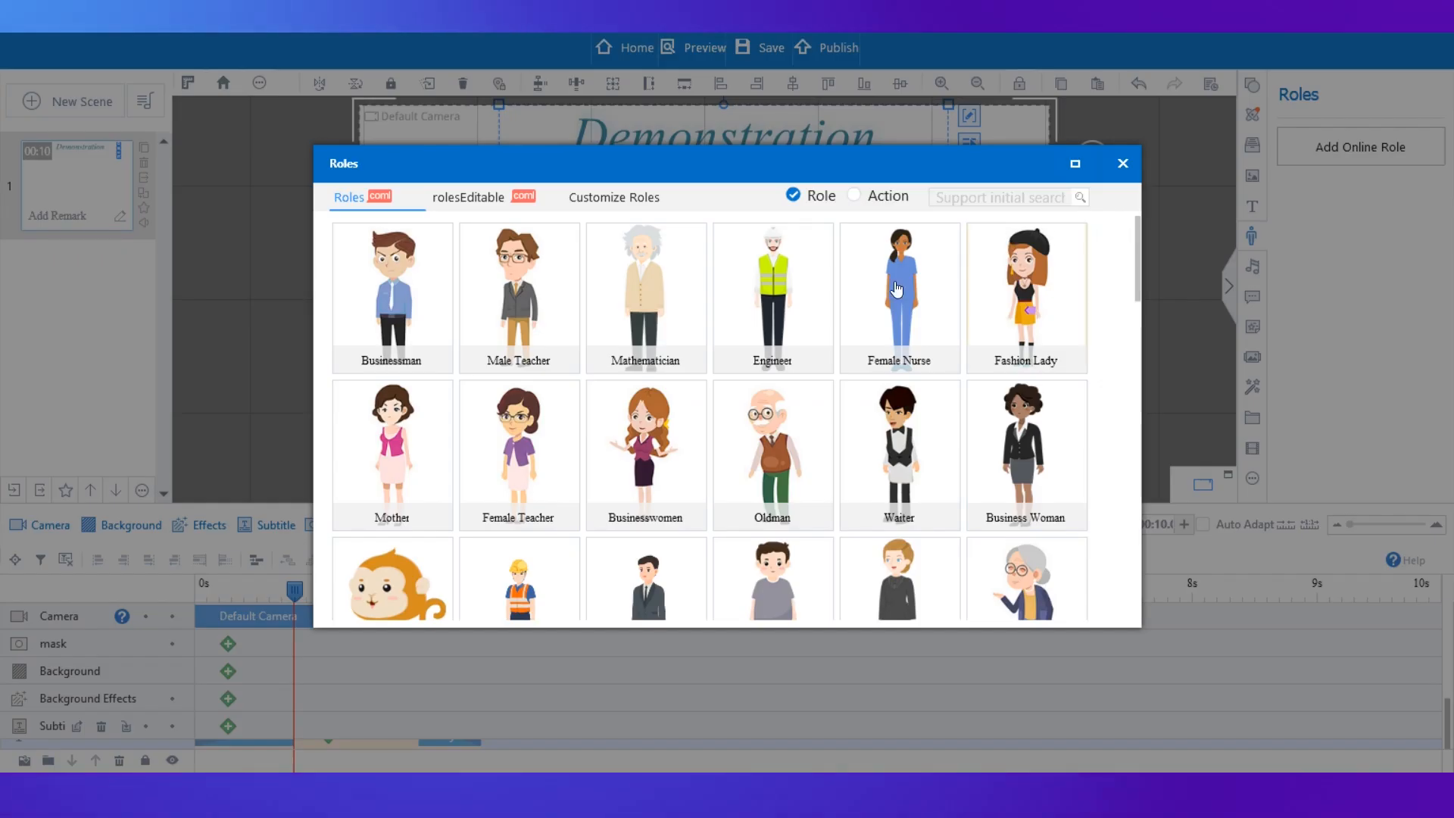
Add the Mathematician role with the Hello action to the canvas.
left_click(633, 294)
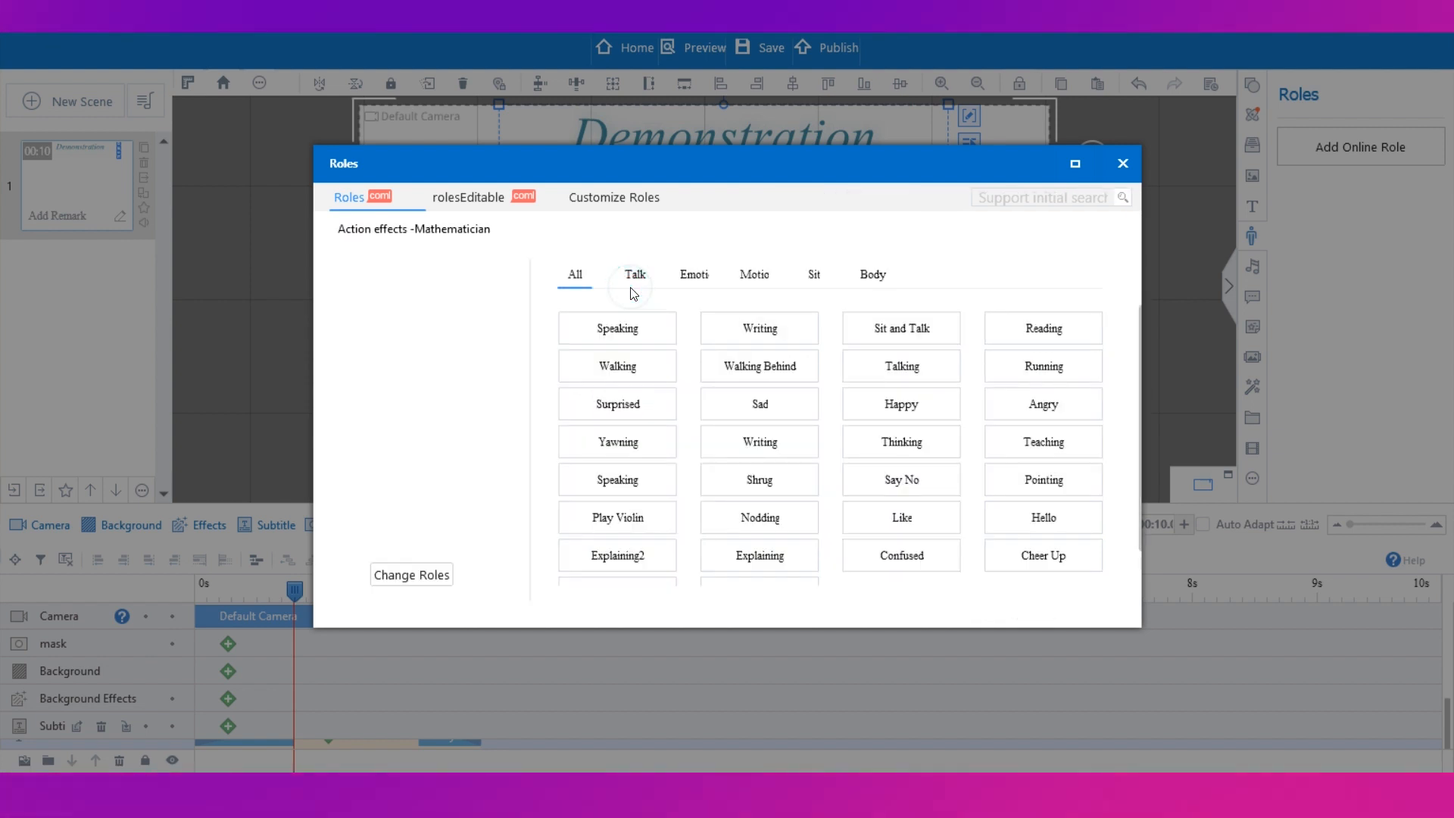
left_click(605, 327)
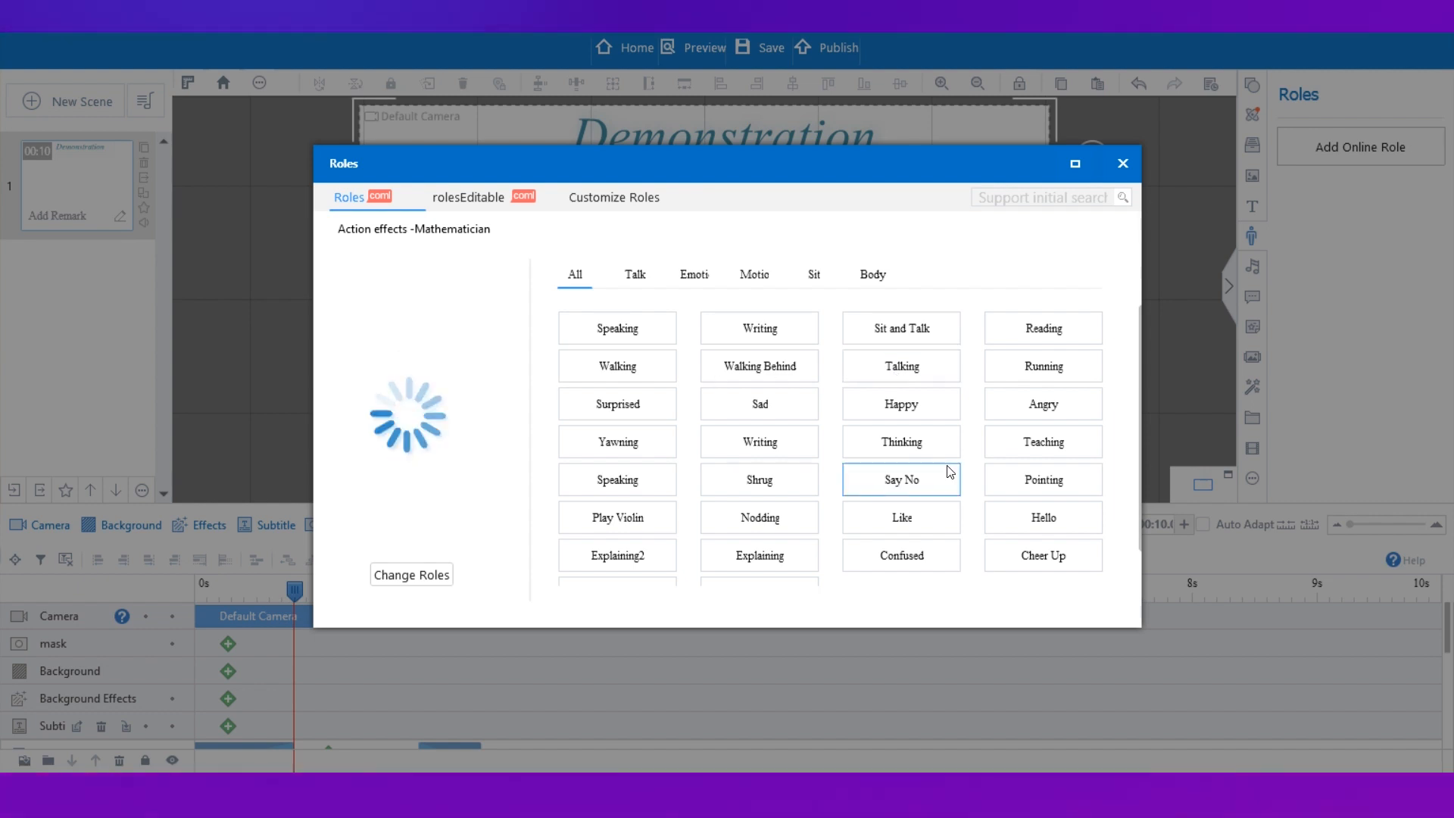
left_click(1022, 520)
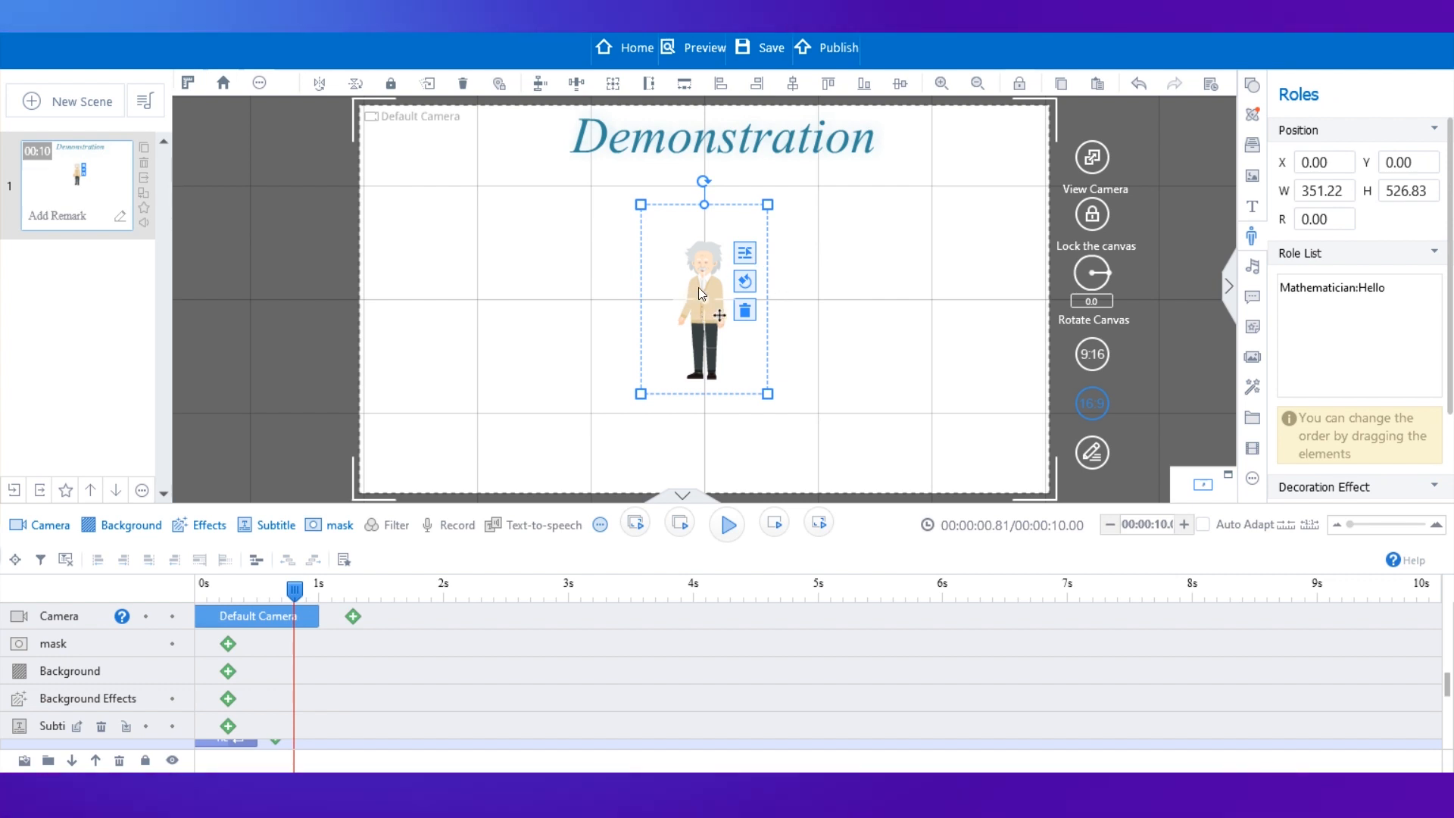
Enlarge the Mathematician to about 736 by 1104 and place it on the canvas's right side.
left_click_drag(698, 287, 939, 310)
left_click_drag(974, 367, 953, 367)
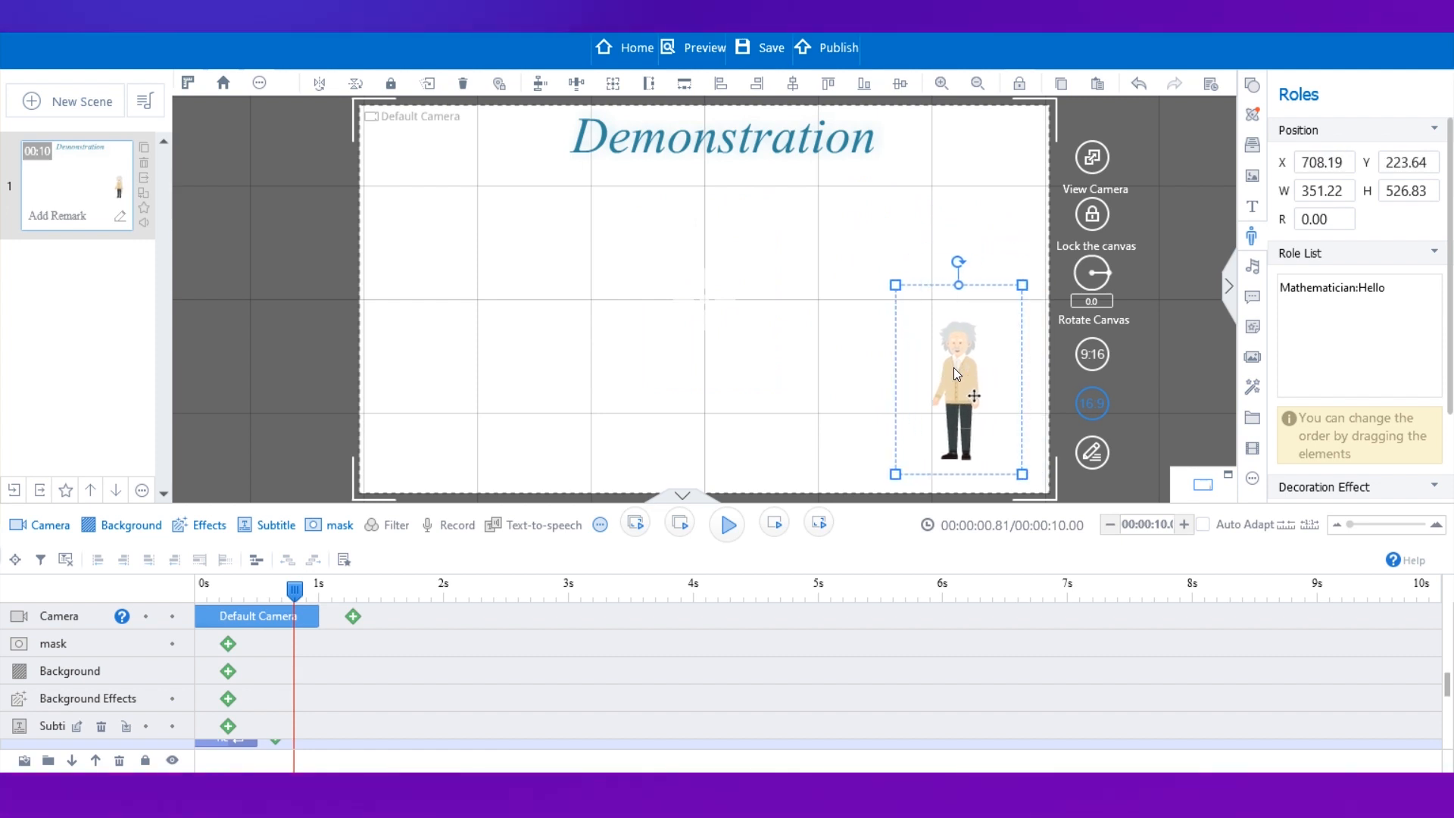
left_click_drag(895, 286, 828, 202)
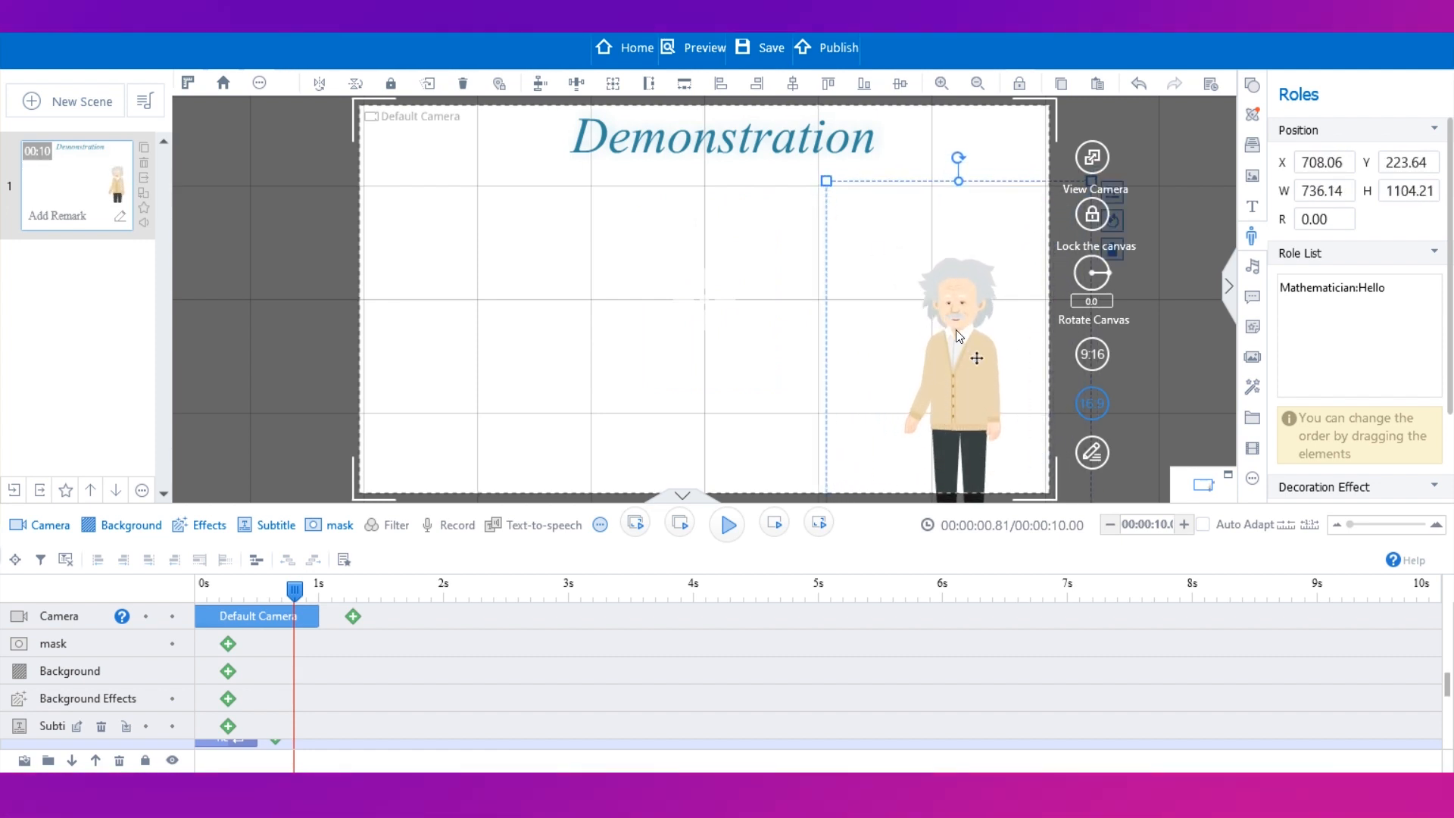
left_click_drag(950, 376, 781, 352)
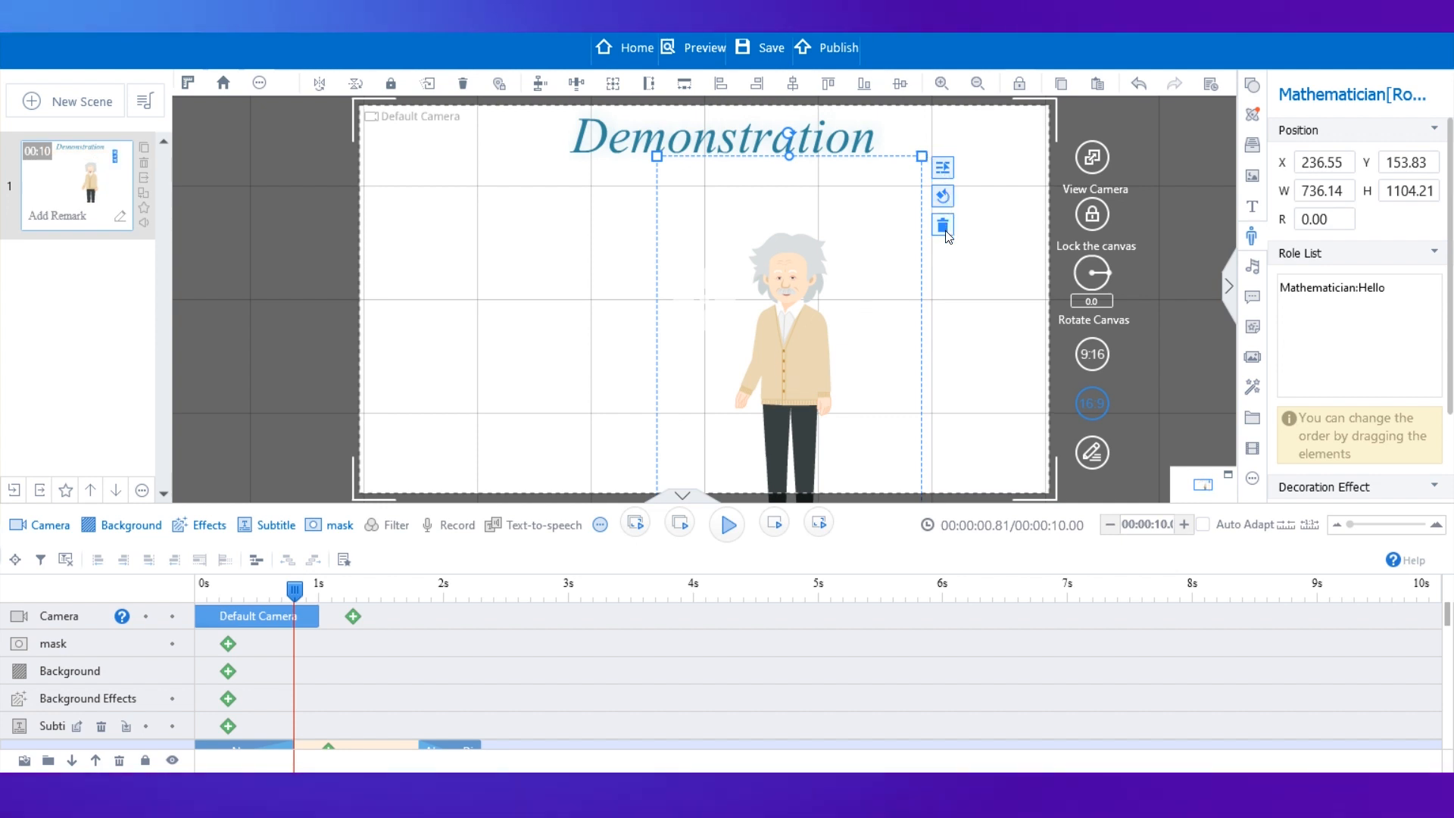
left_click(943, 167)
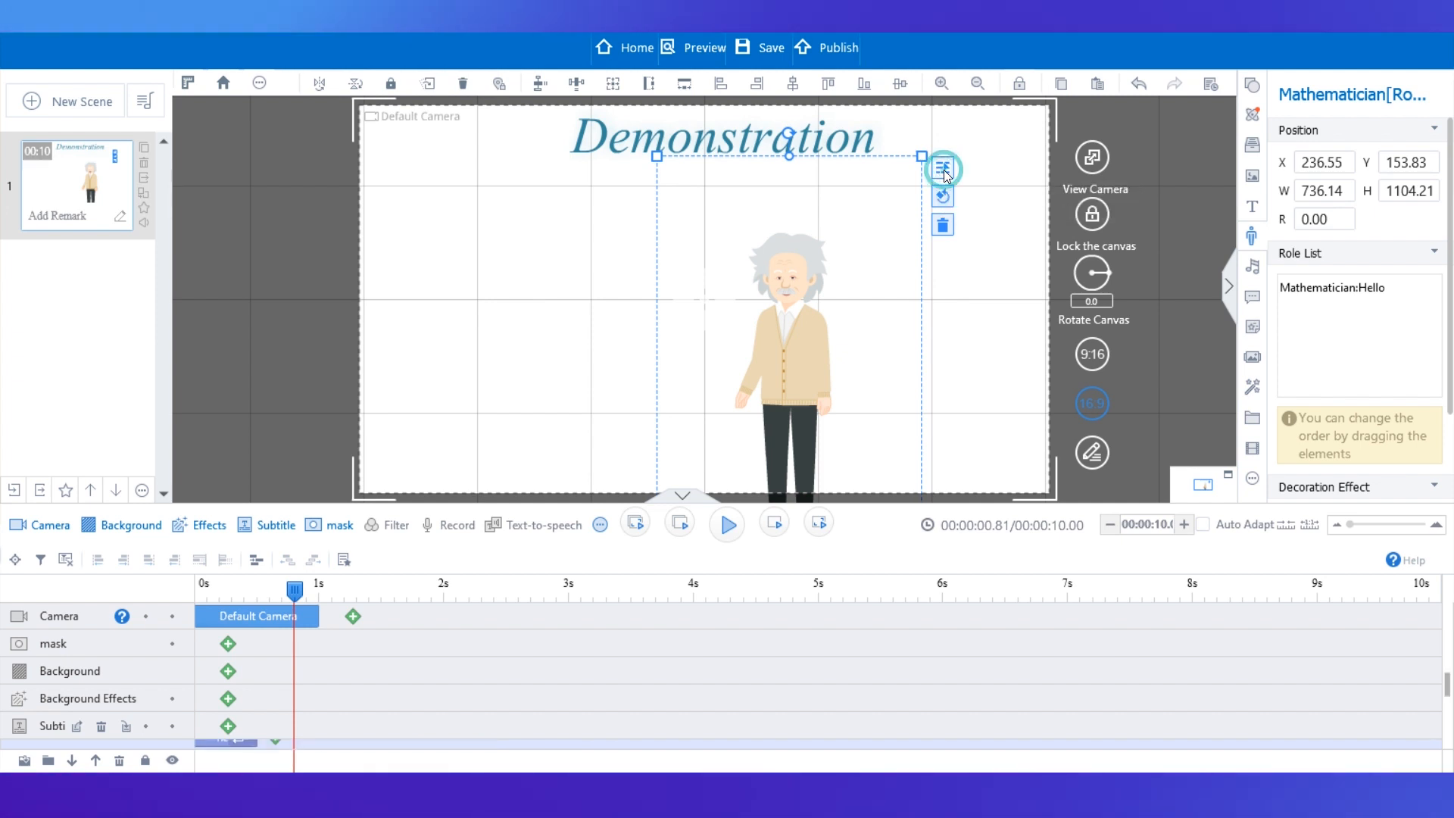
left_click(794, 267)
left_click_drag(794, 267, 943, 204)
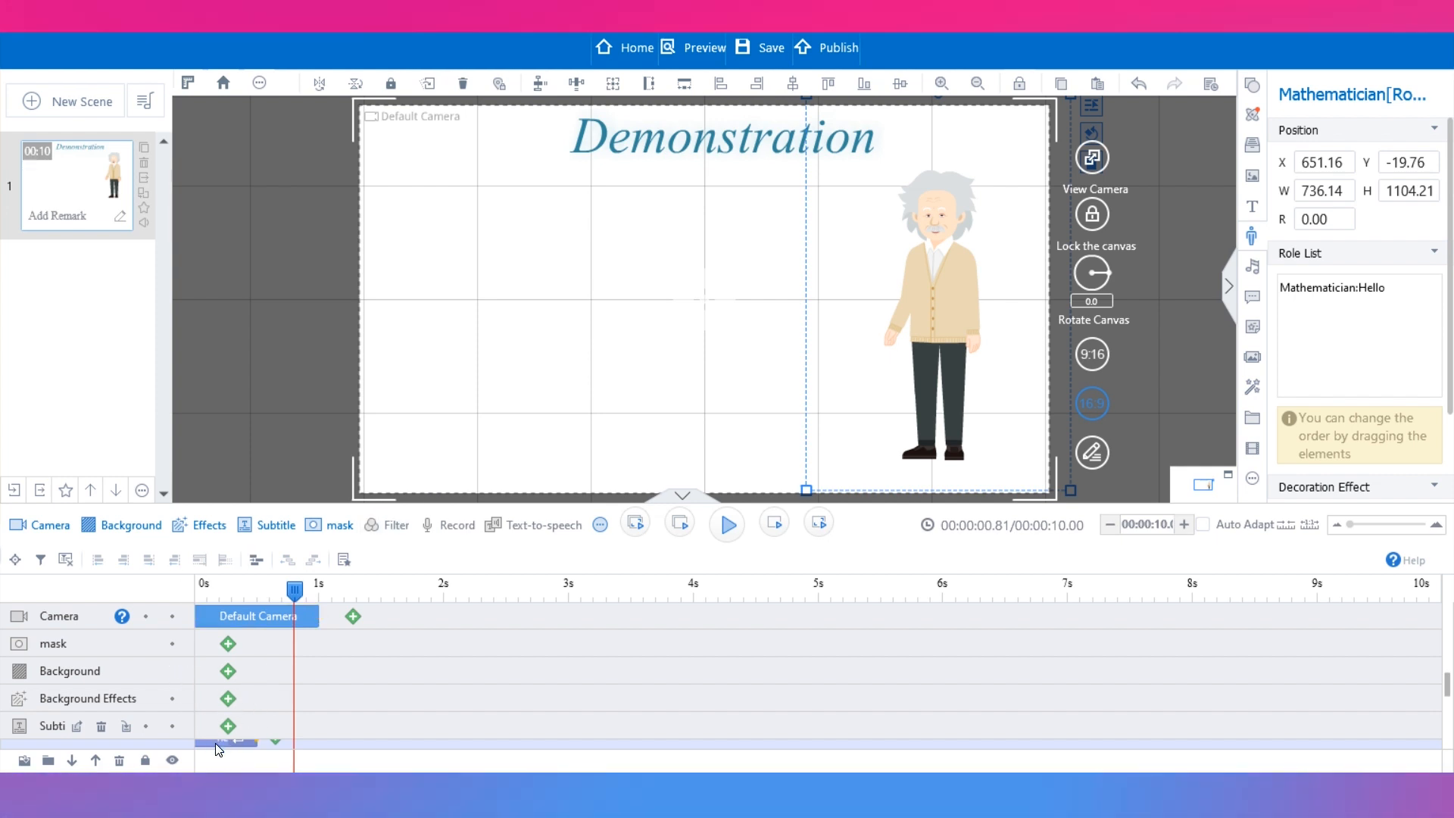
Examine the Mathematician and Demonstration tracks in the enlarged timeline.
left_click_drag(476, 512, 475, 431)
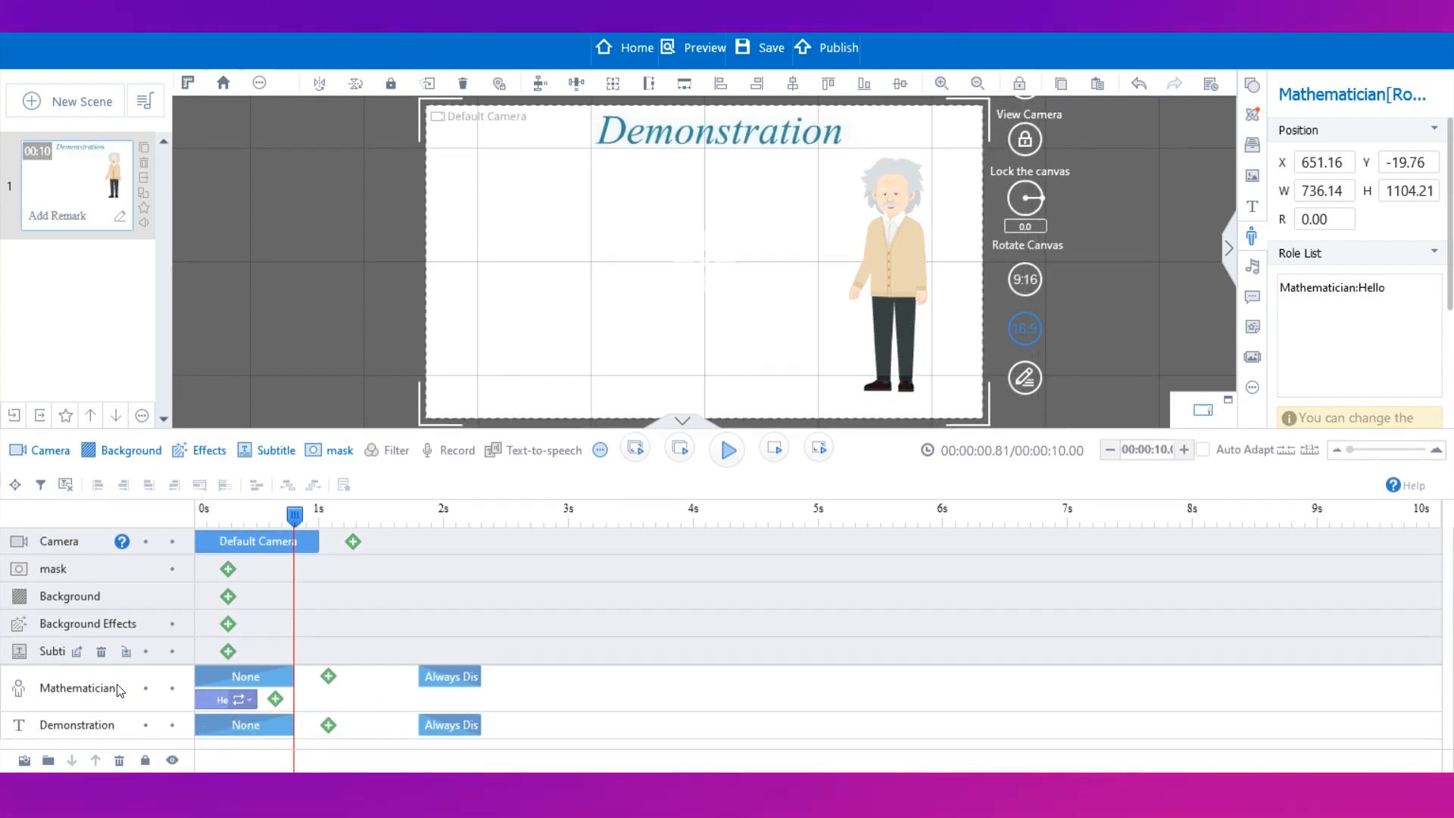
left_click(103, 678)
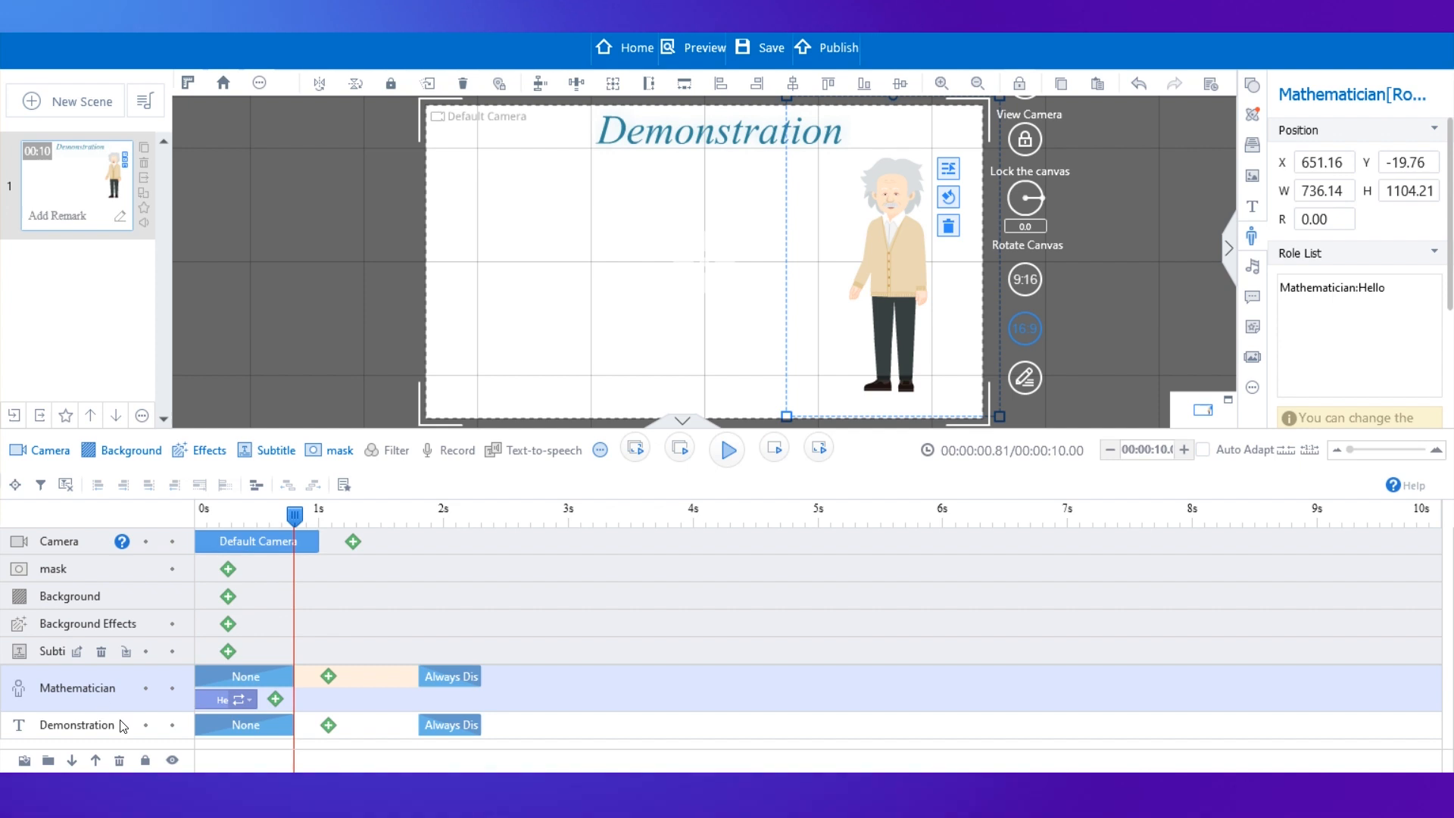
left_click(95, 731)
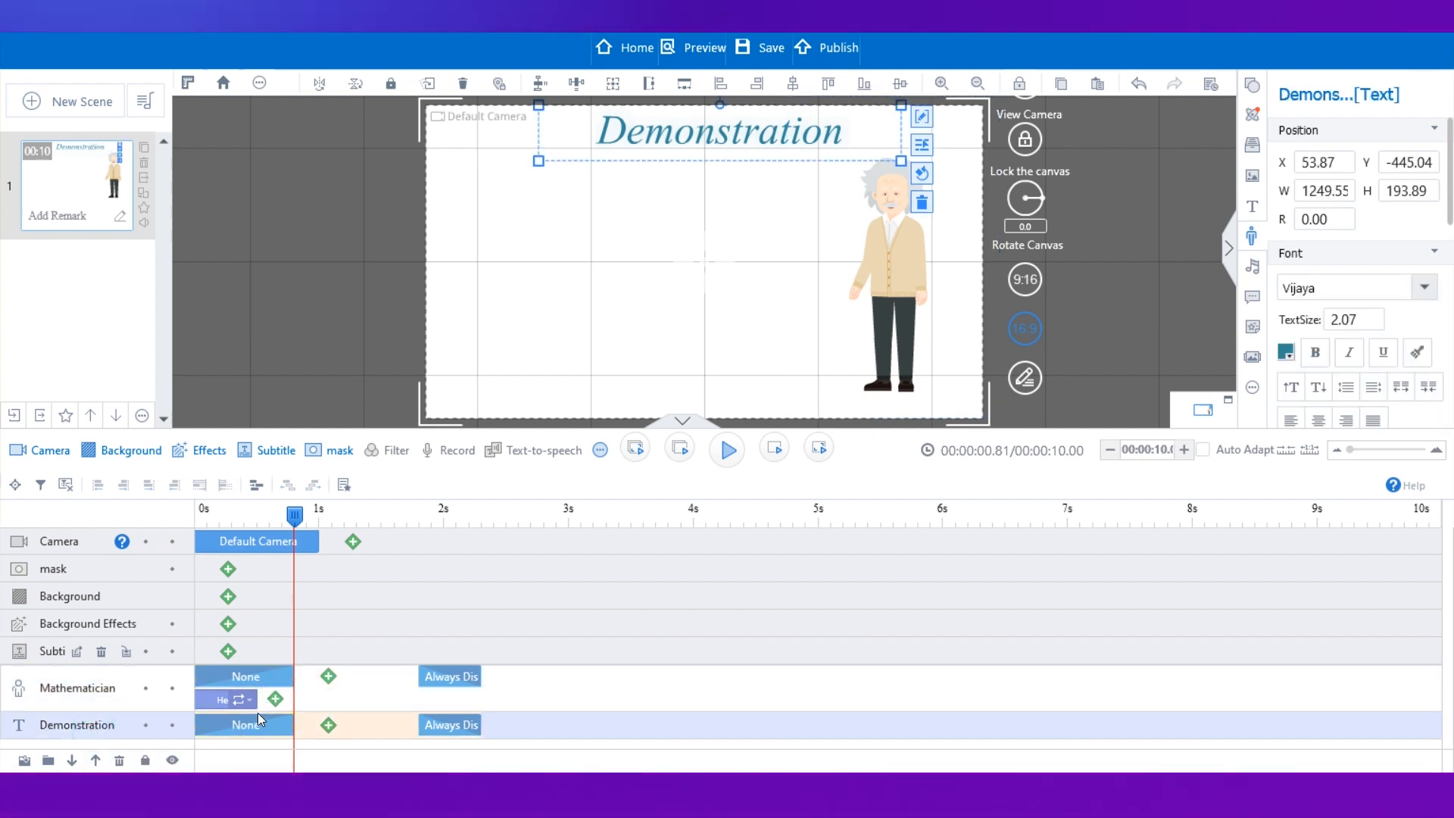
left_click(289, 520)
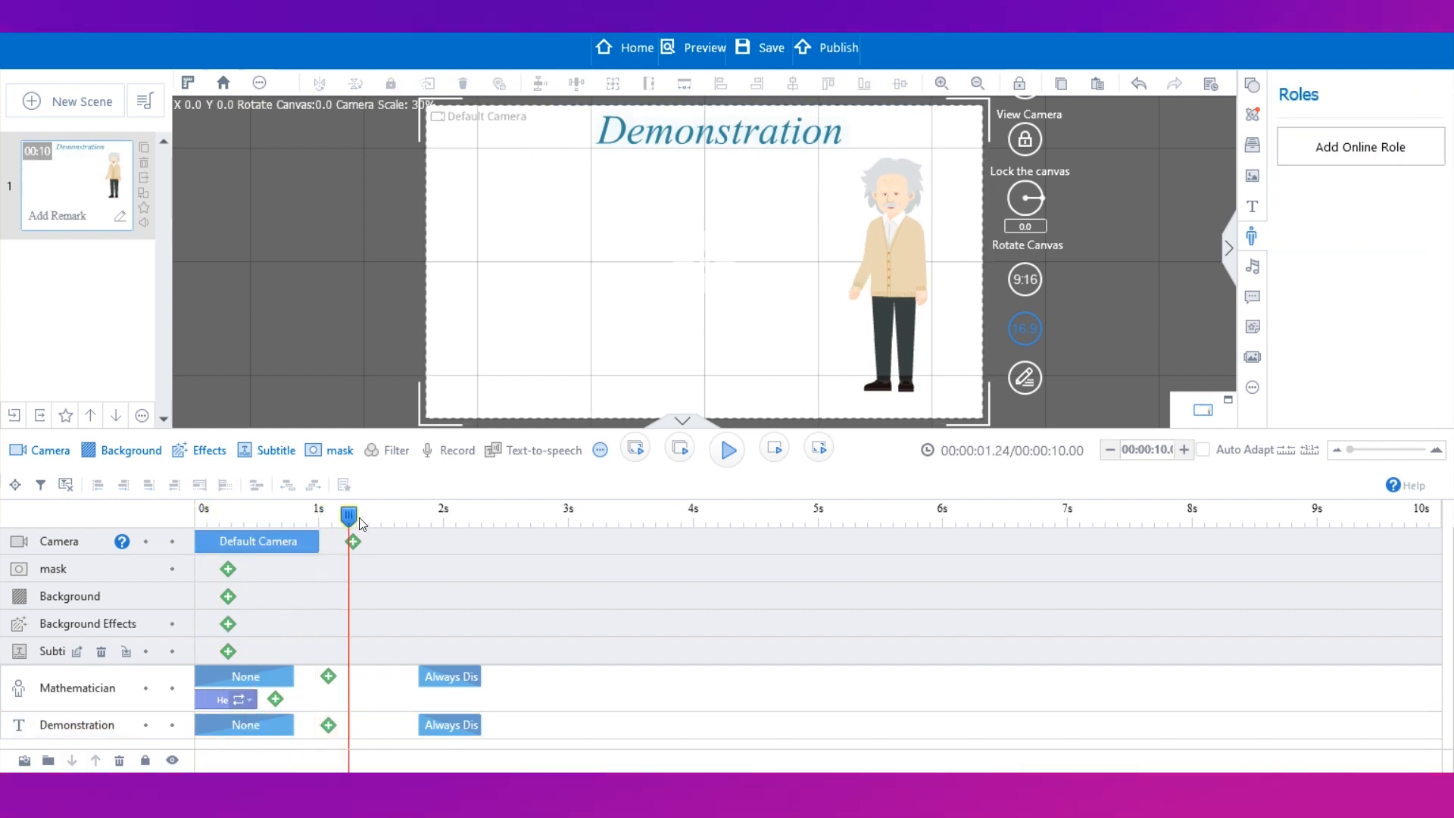
left_click_drag(203, 517, 260, 516)
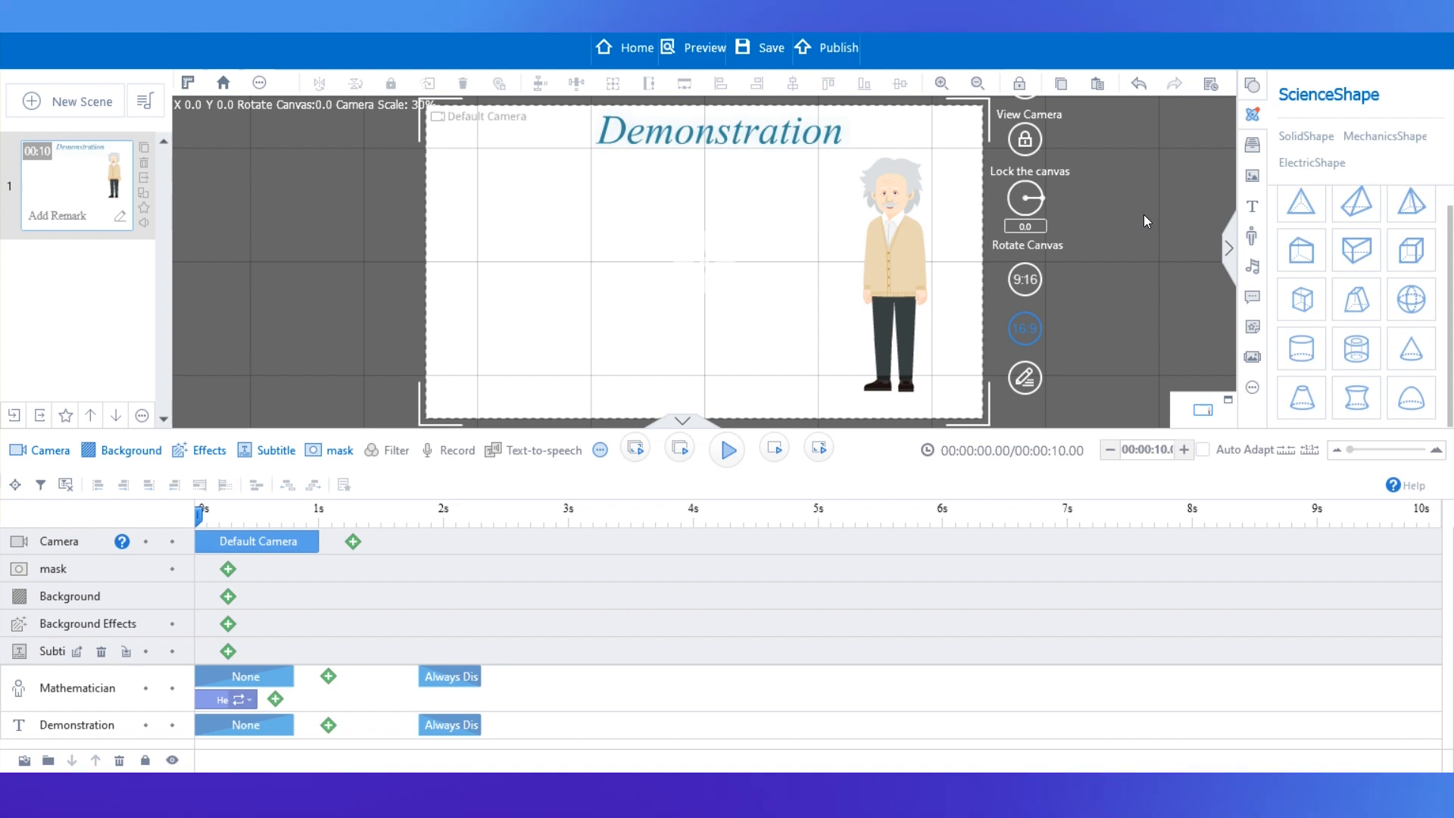
Add an orange sample text reading "This is a demo" in the middle of the canvas.
left_click(1252, 208)
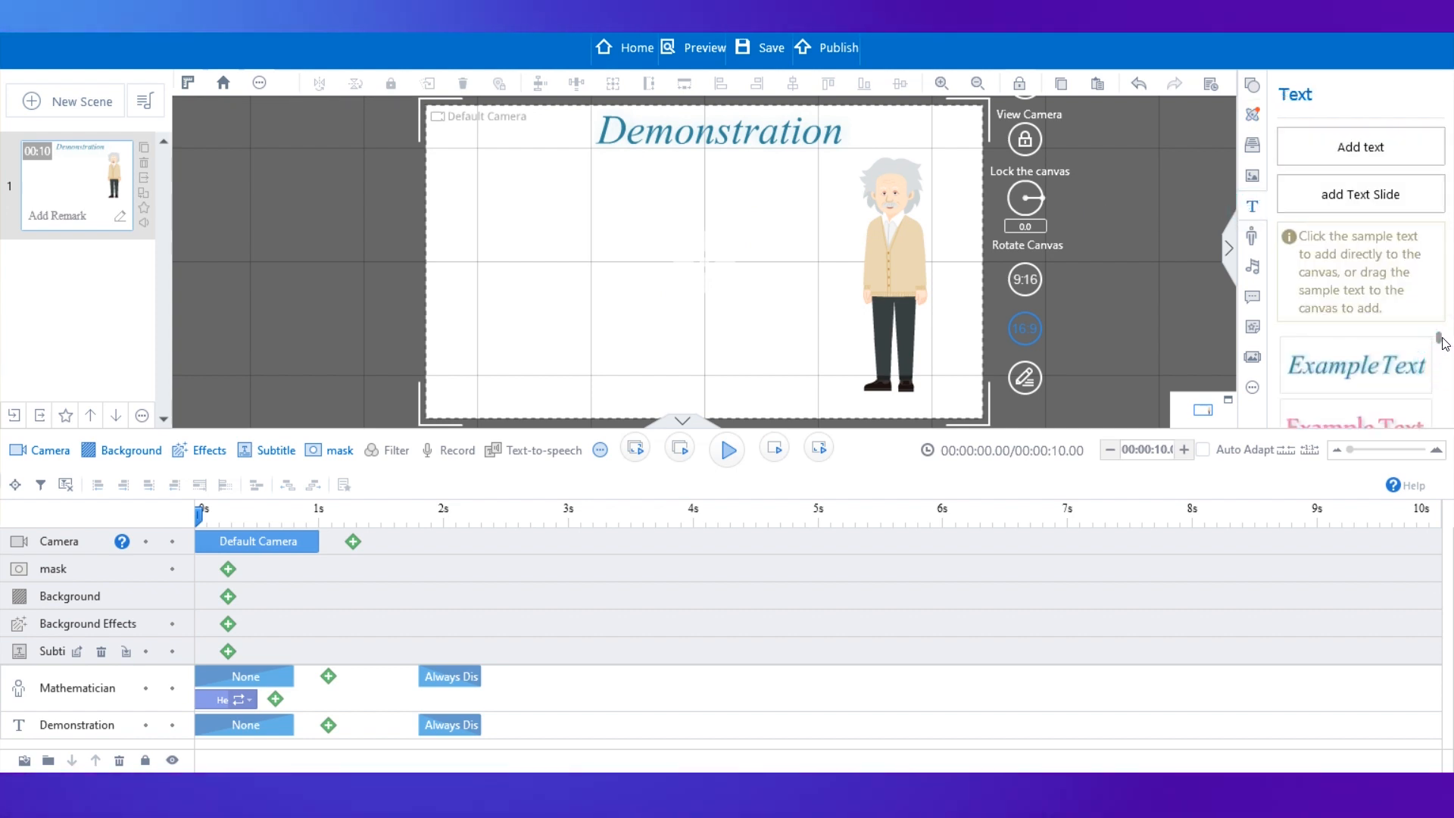
left_click_drag(1443, 341, 1439, 383)
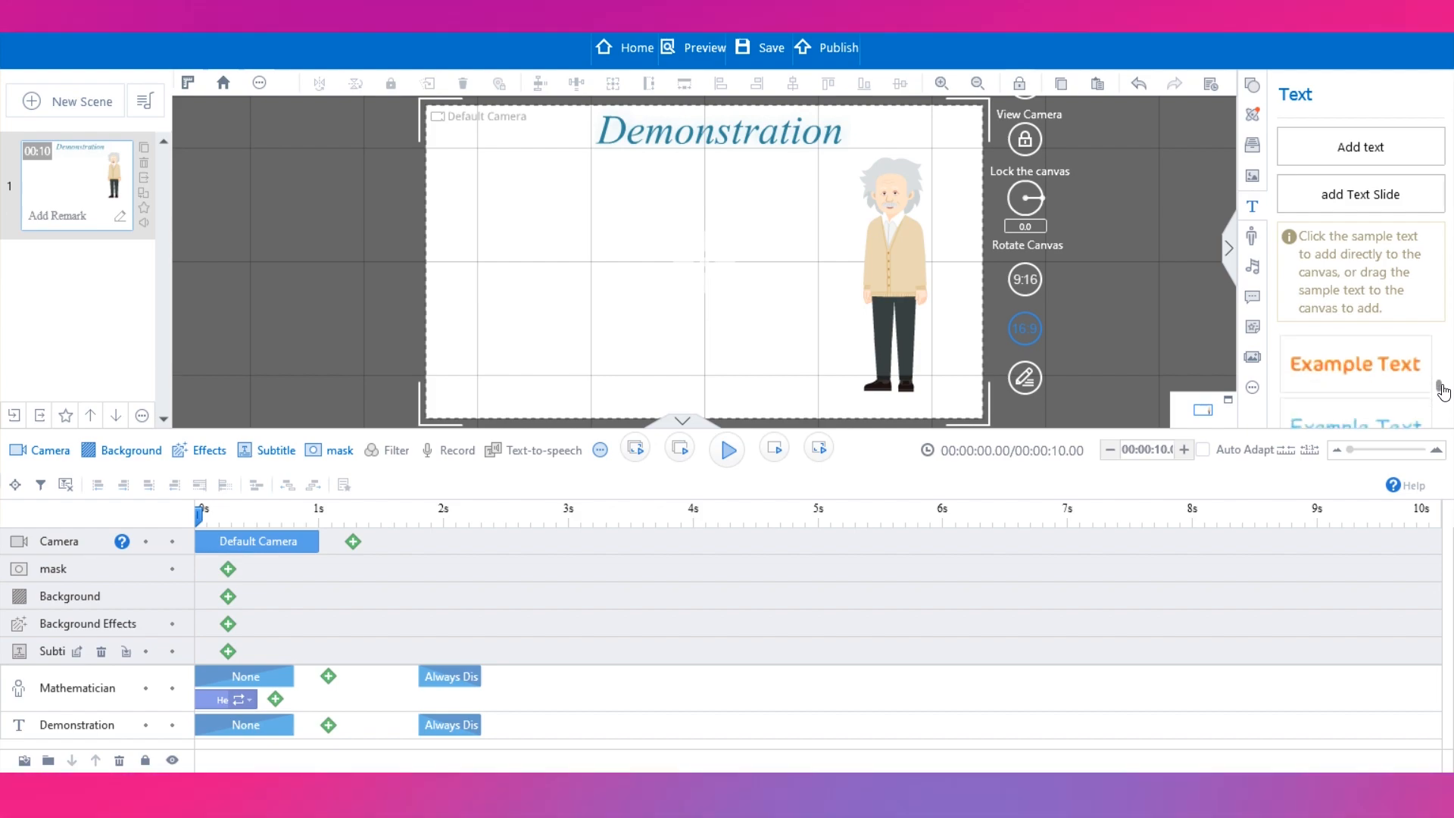
left_click(1372, 371)
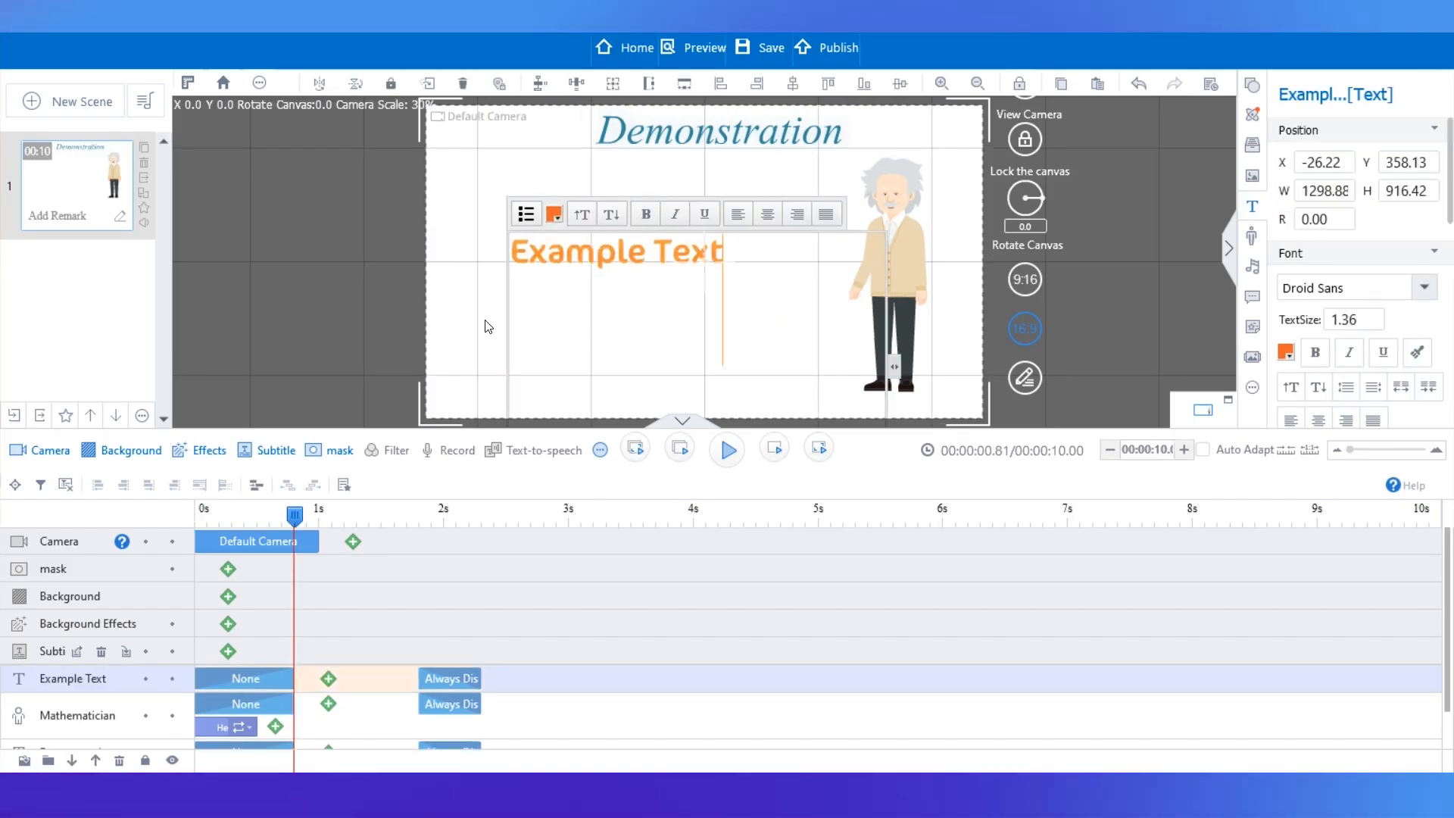
double_click(578, 254)
type("This is a demo")
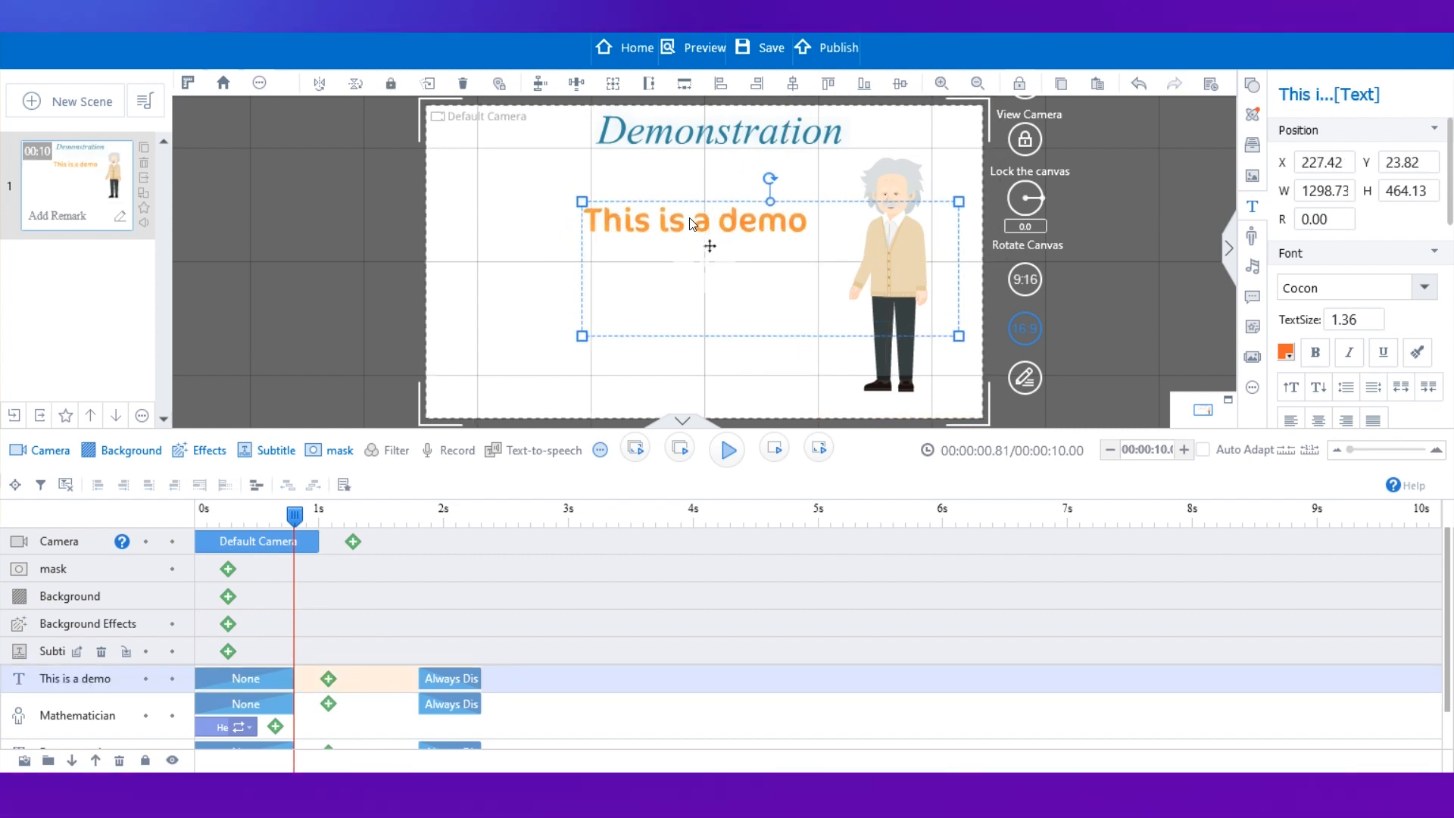
left_click_drag(692, 224, 698, 233)
left_click(384, 228)
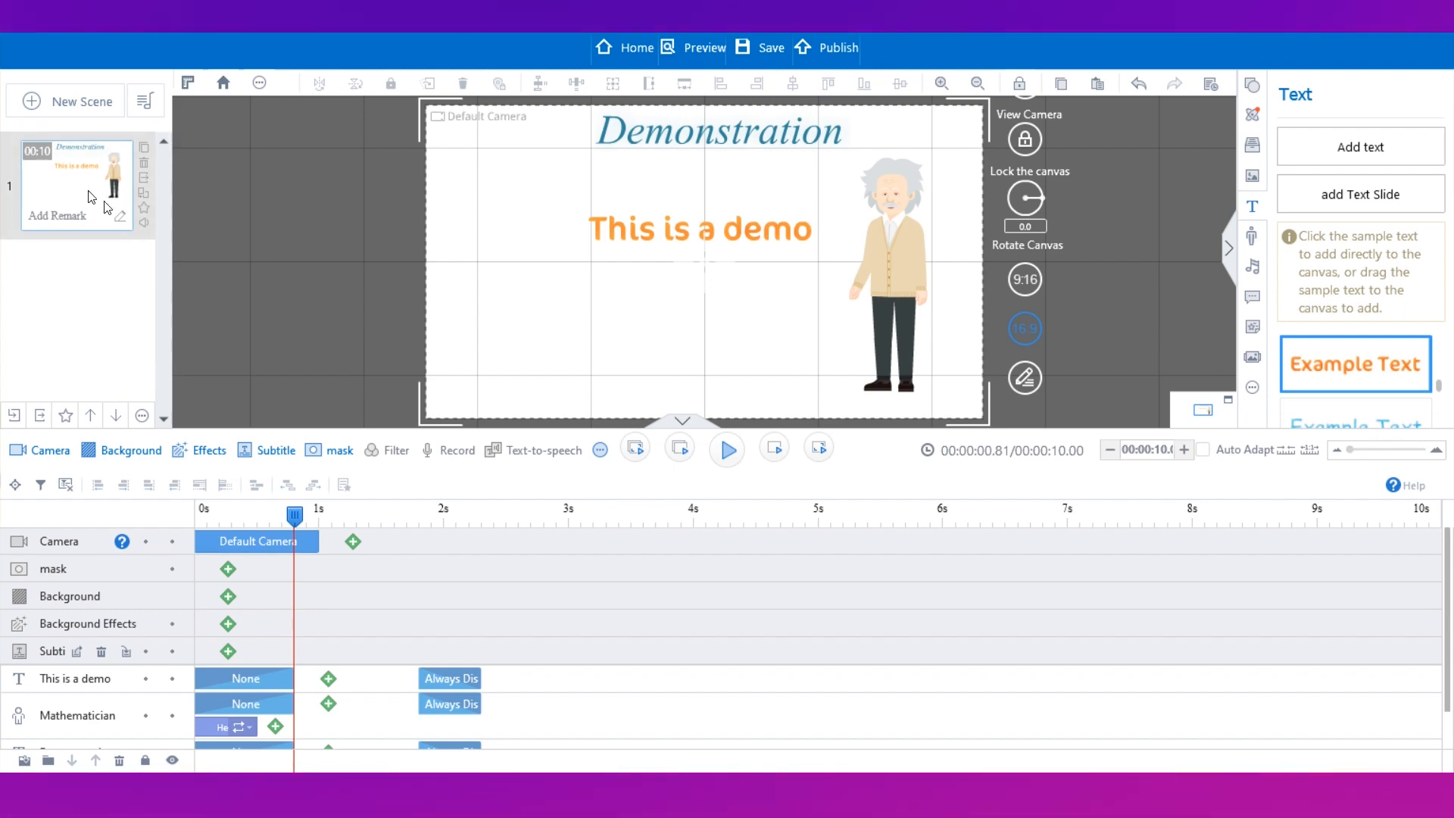
Add a new blank scene to the project.
left_click(66, 103)
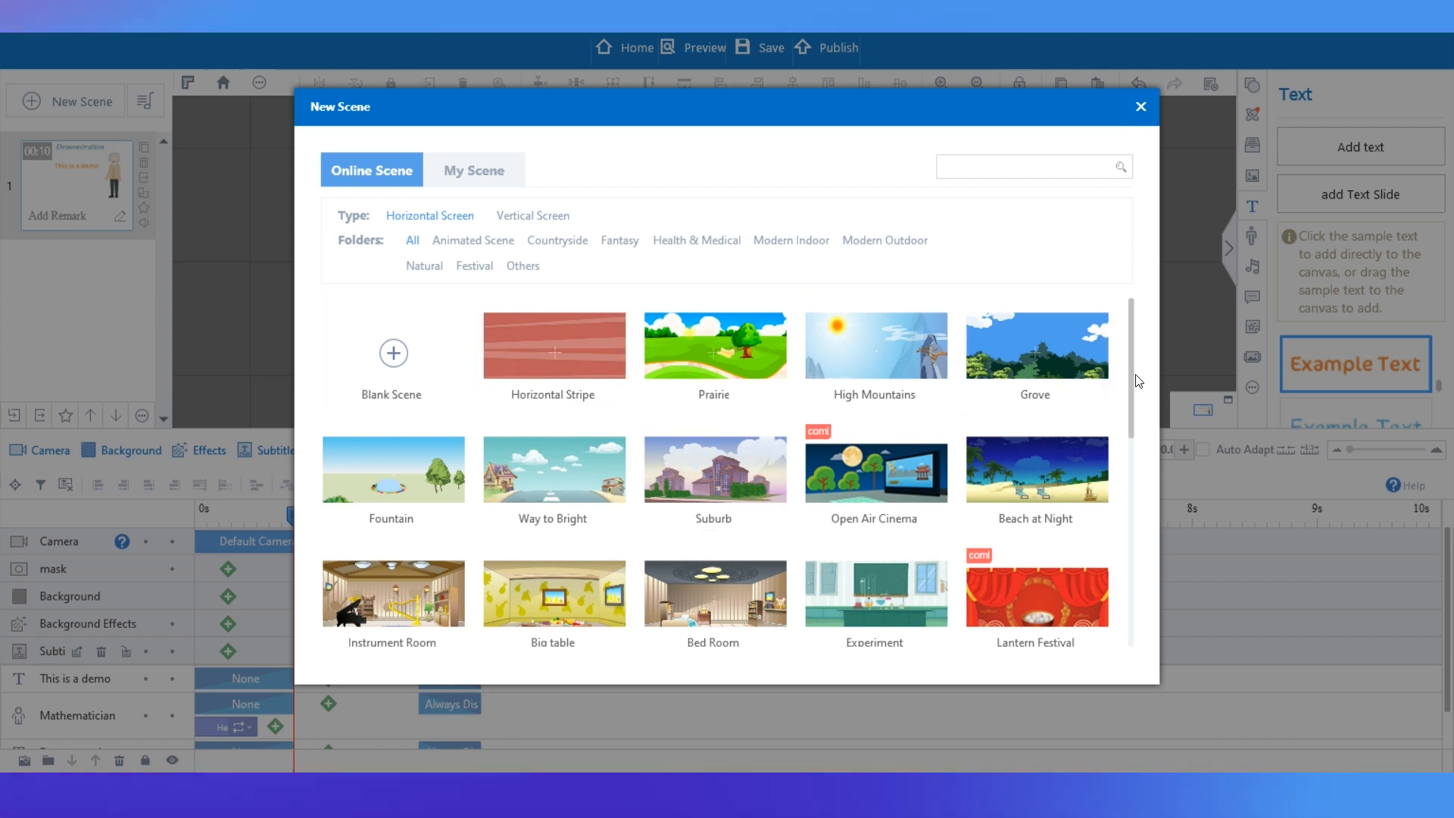
left_click_drag(1136, 379, 1130, 497)
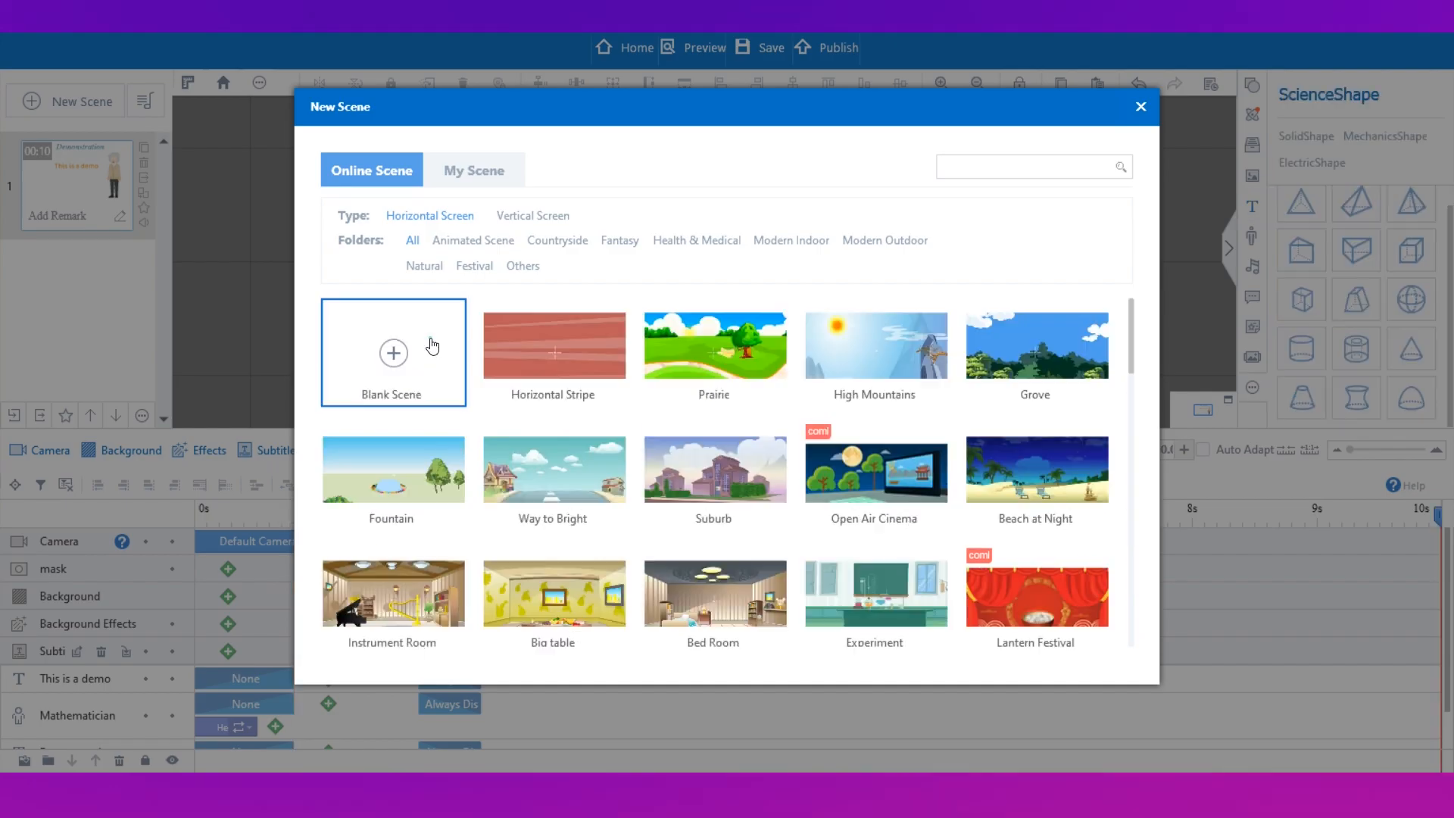
left_click(431, 346)
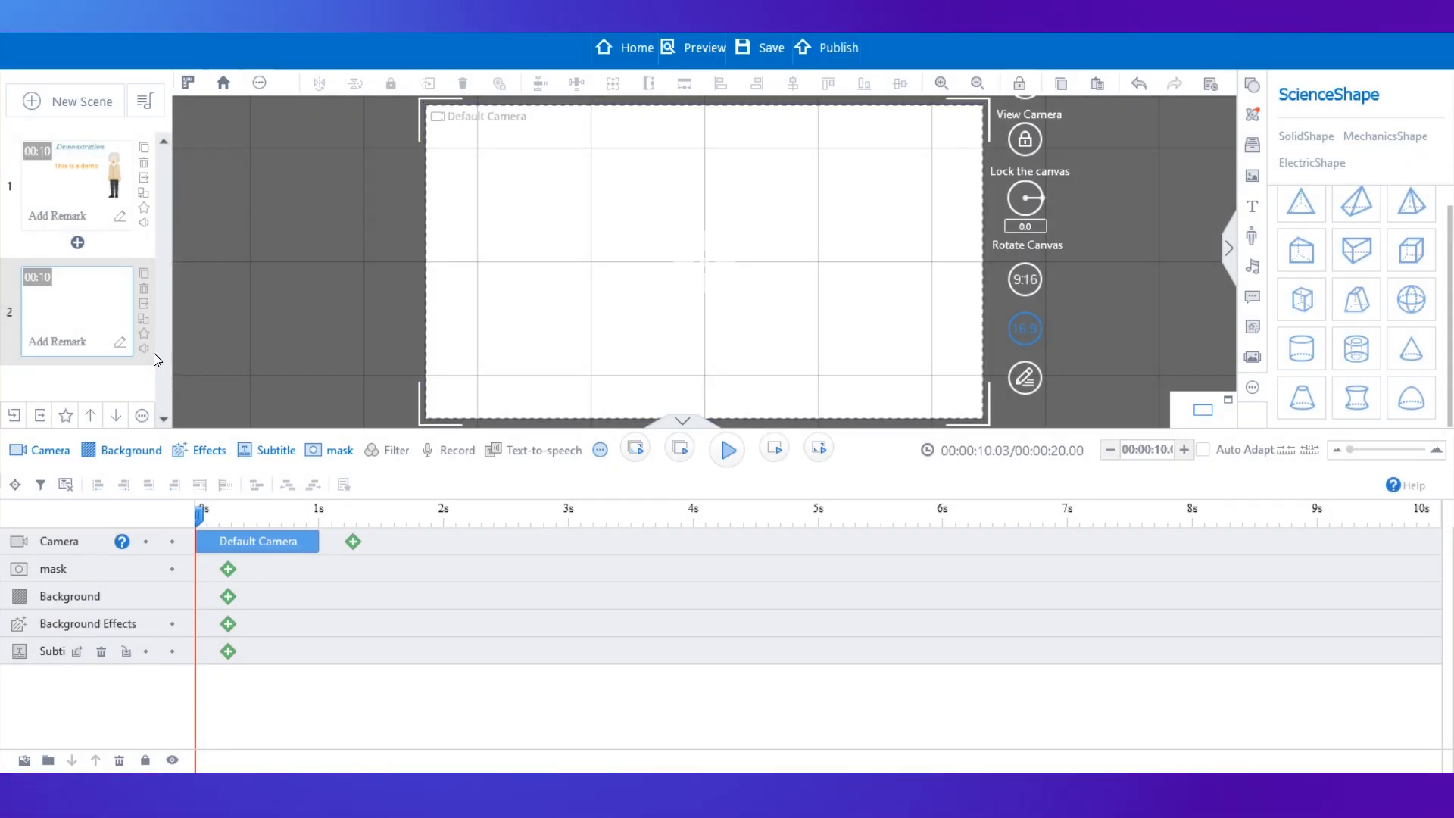
Add a Circle Spread background effect to the second scene and scrub the playhead to preview it.
double_click(228, 626)
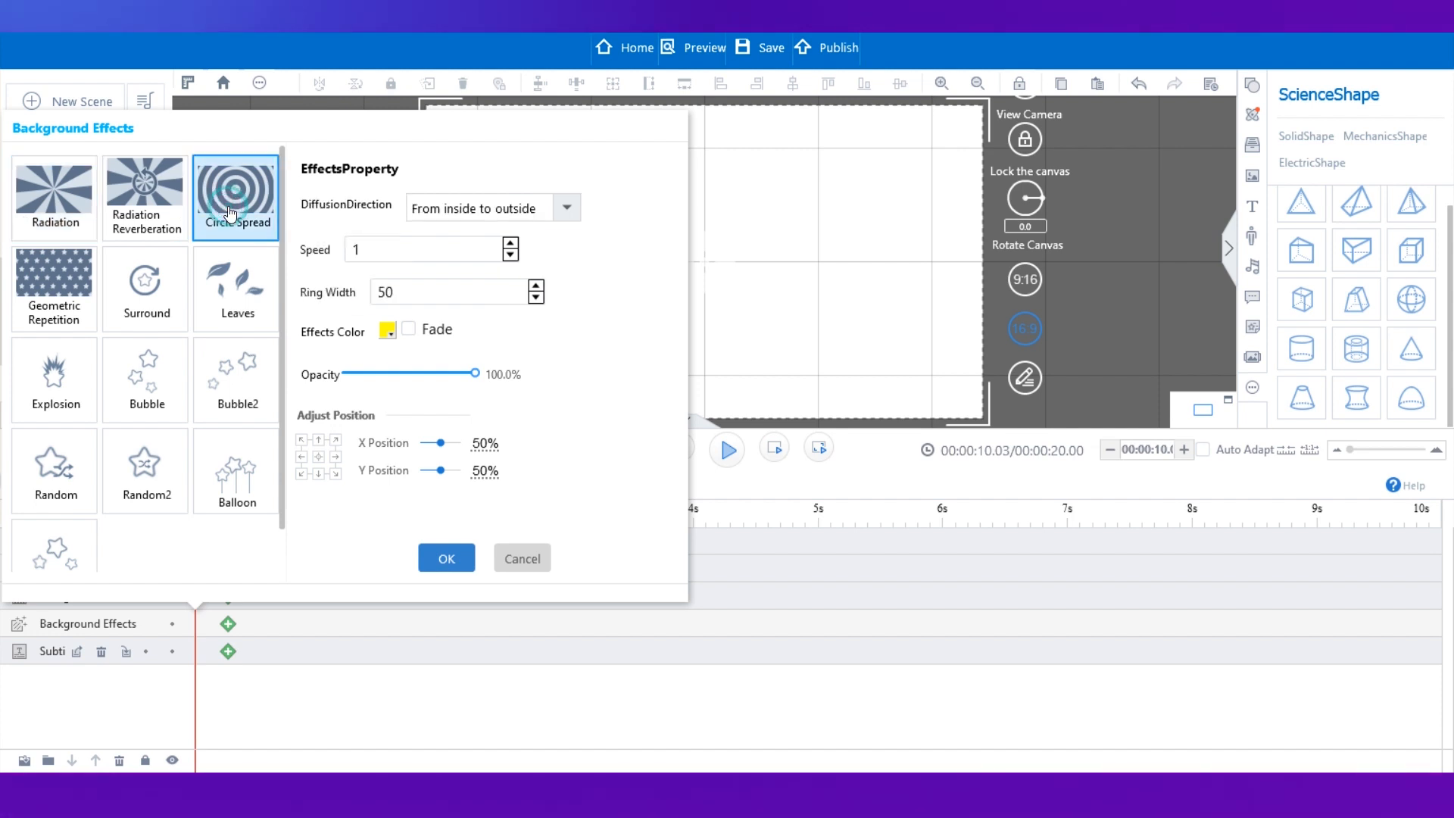
left_click(436, 558)
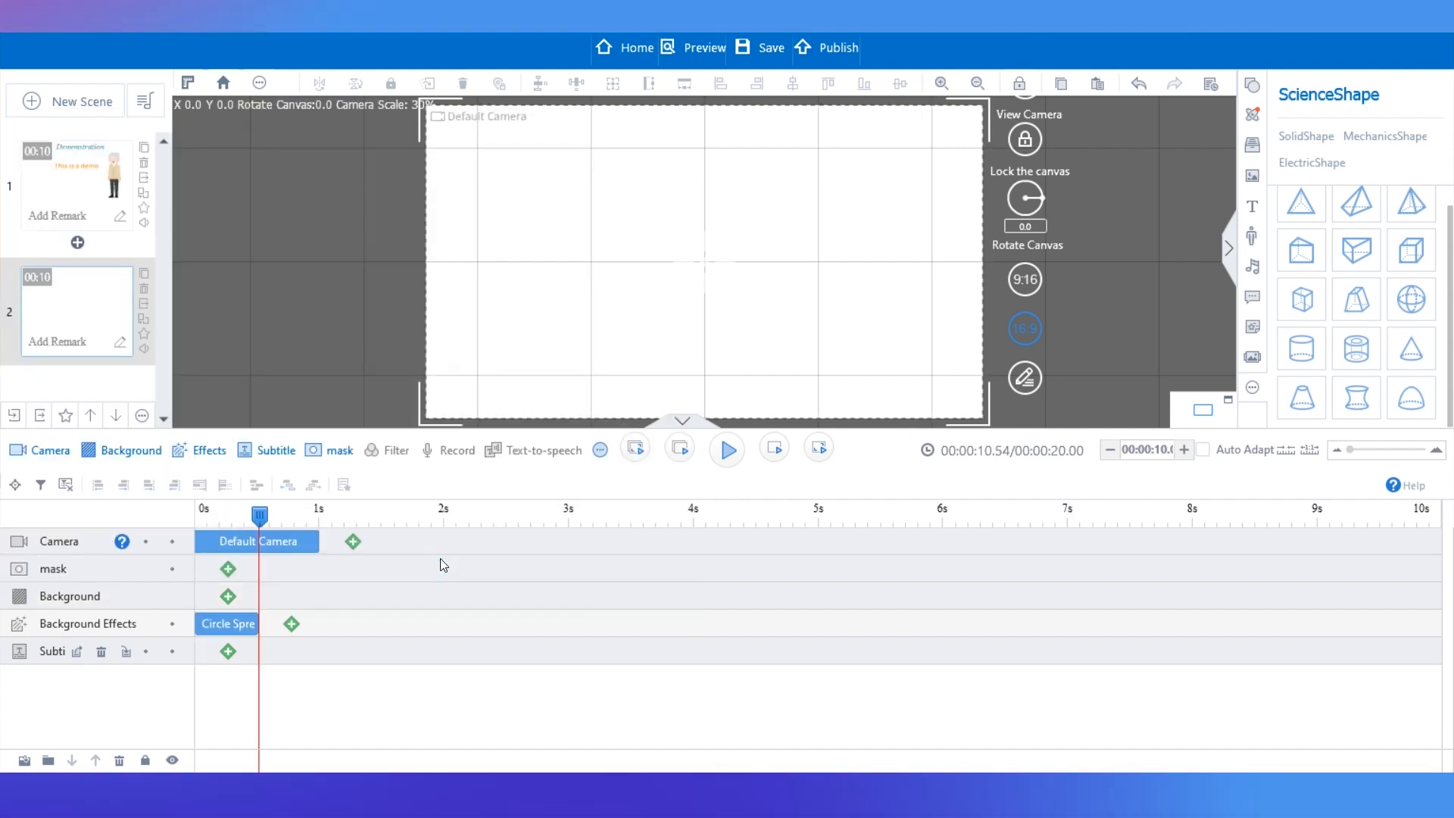
left_click(199, 518)
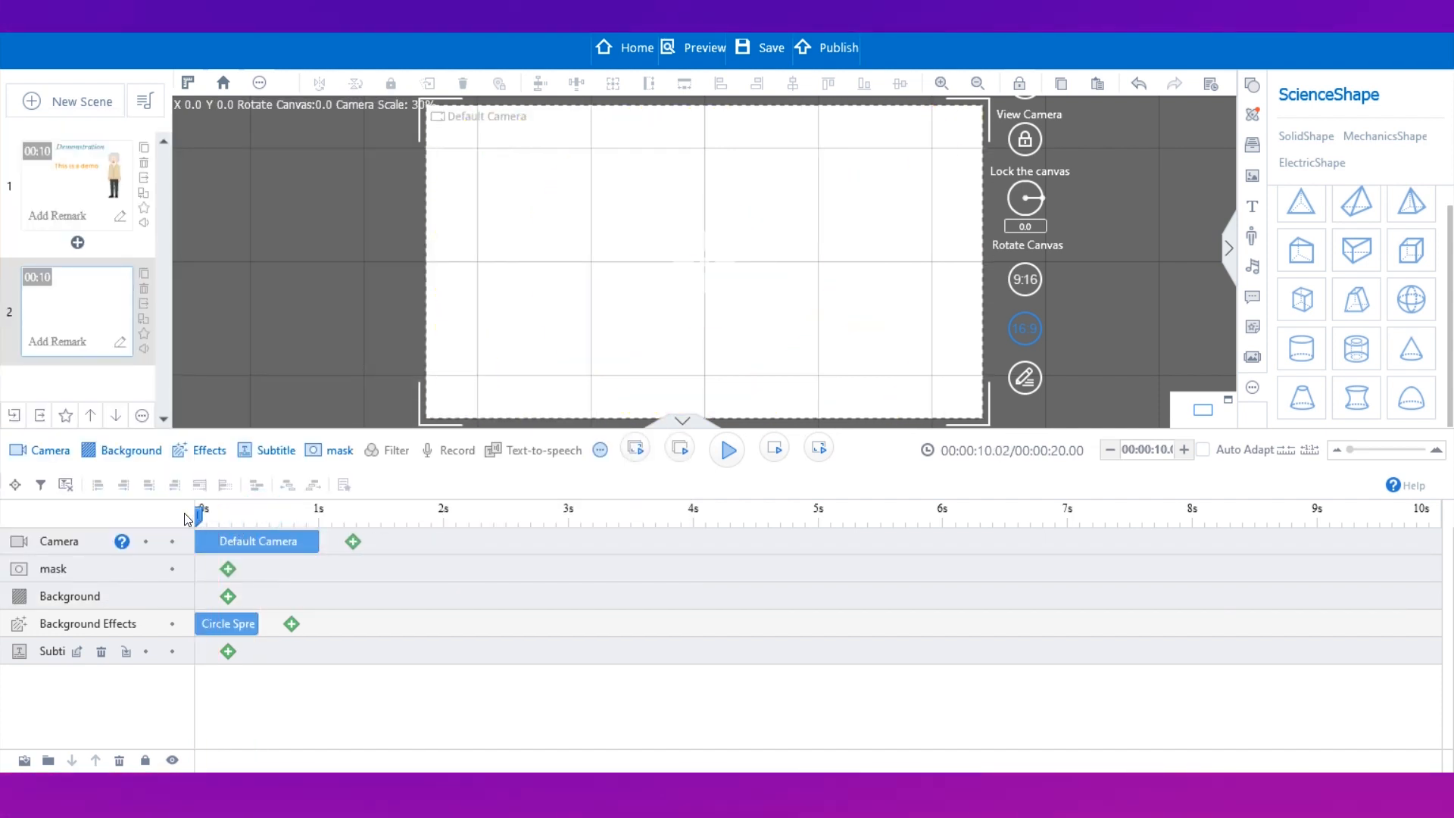
left_click_drag(203, 518, 233, 518)
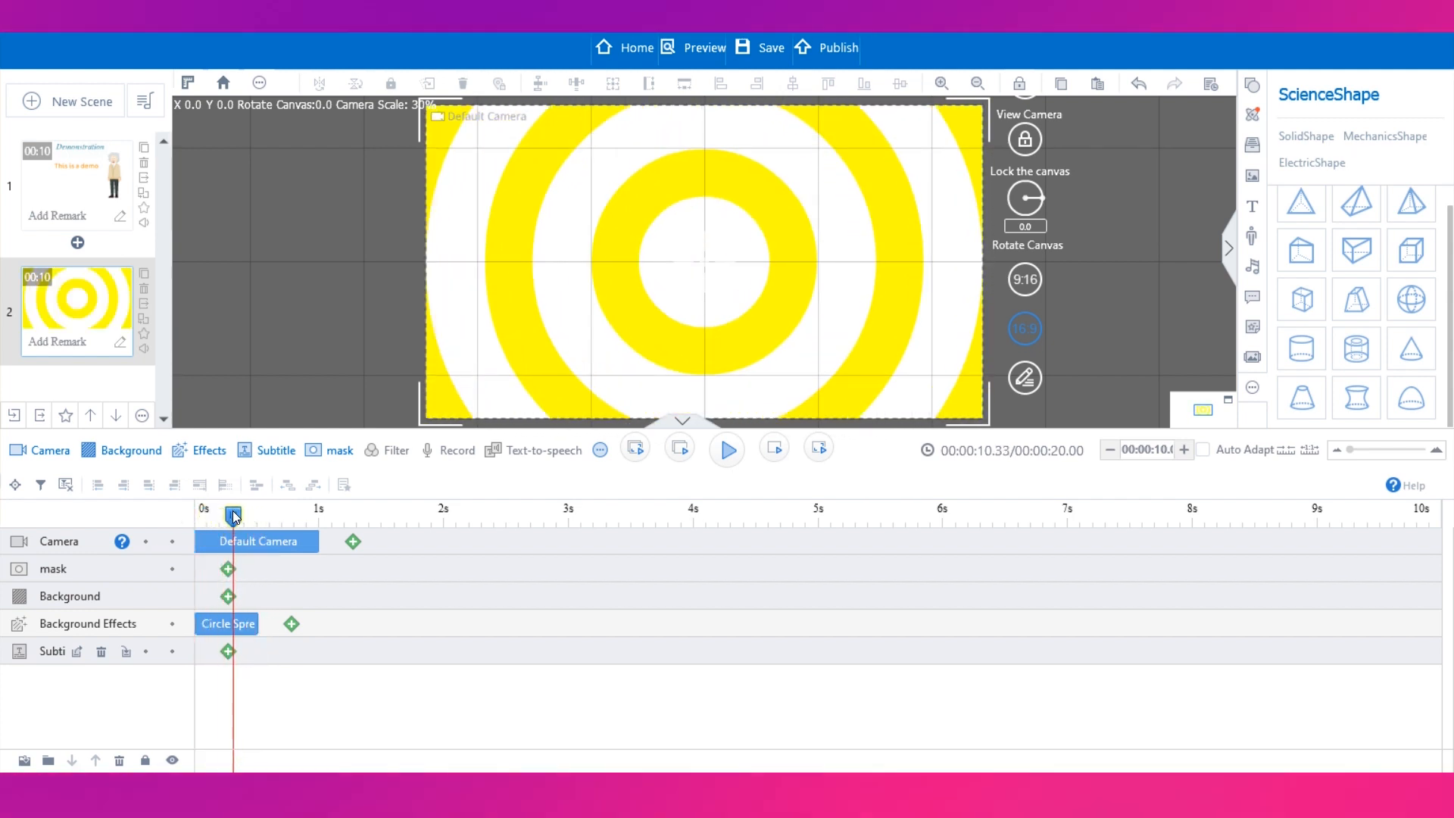
Change the Circle Spread effect colour from yellow to dark blue.
double_click(222, 624)
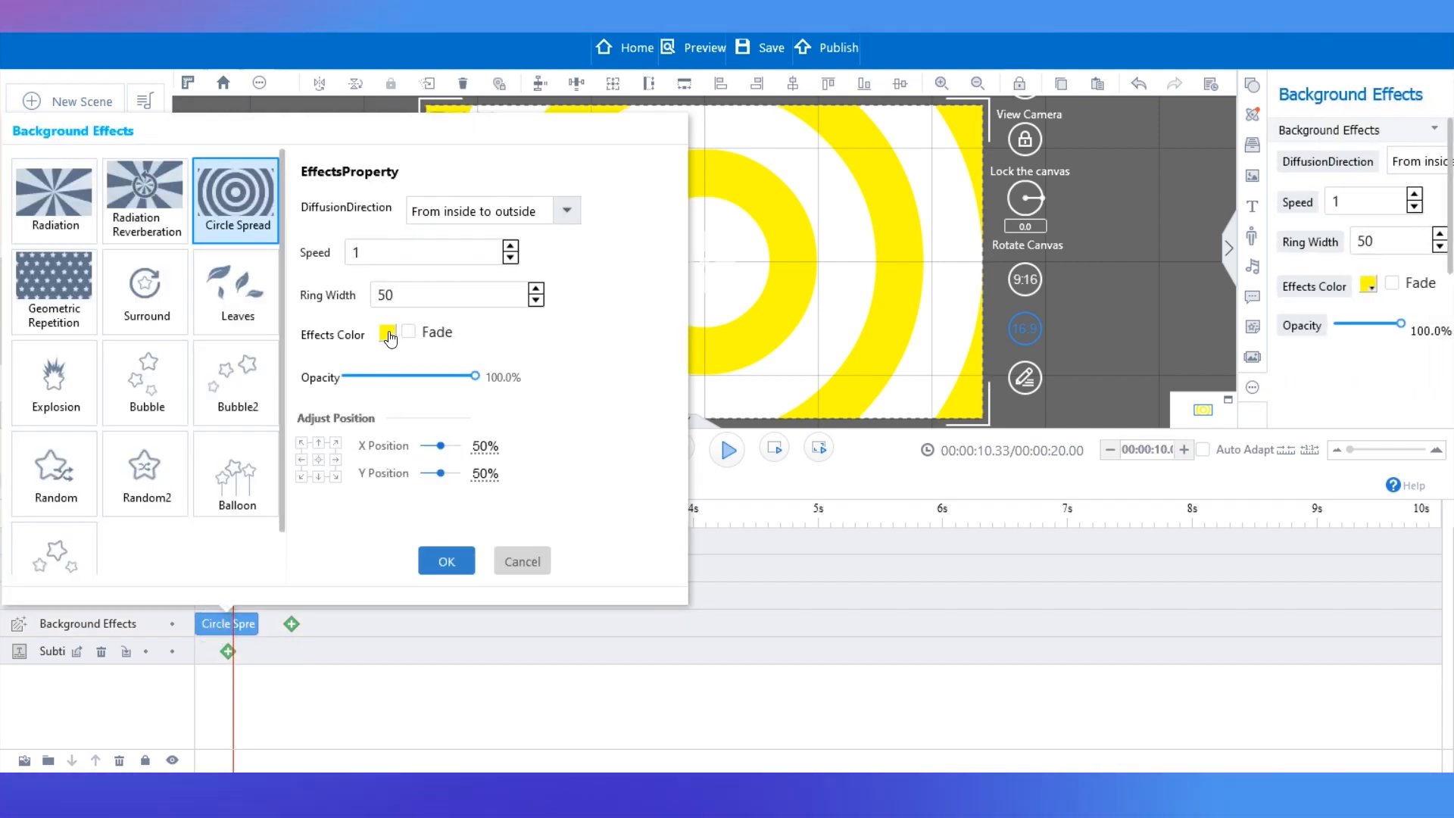
left_click(388, 335)
left_click(492, 389)
left_click(493, 390)
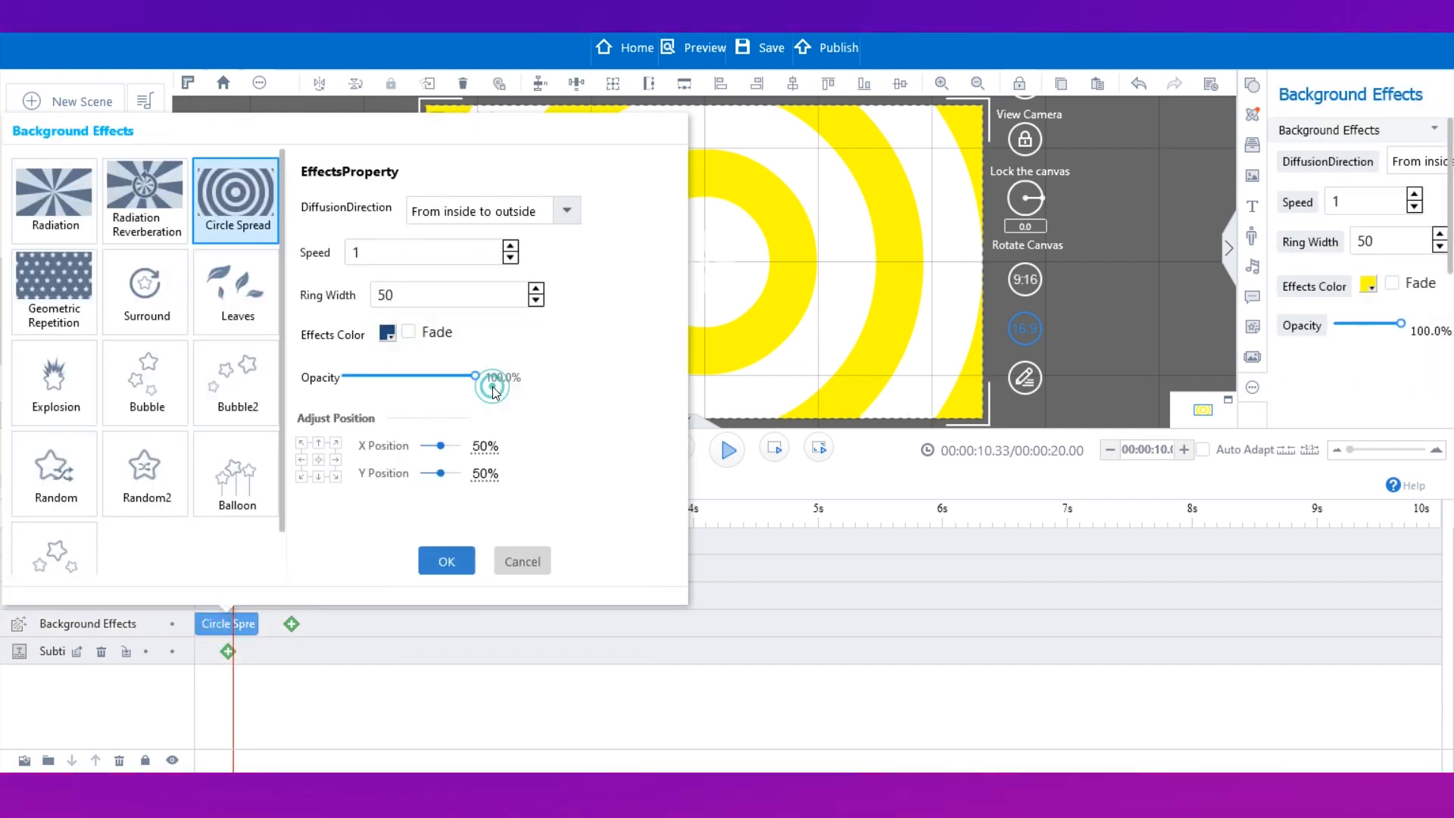
left_click(446, 562)
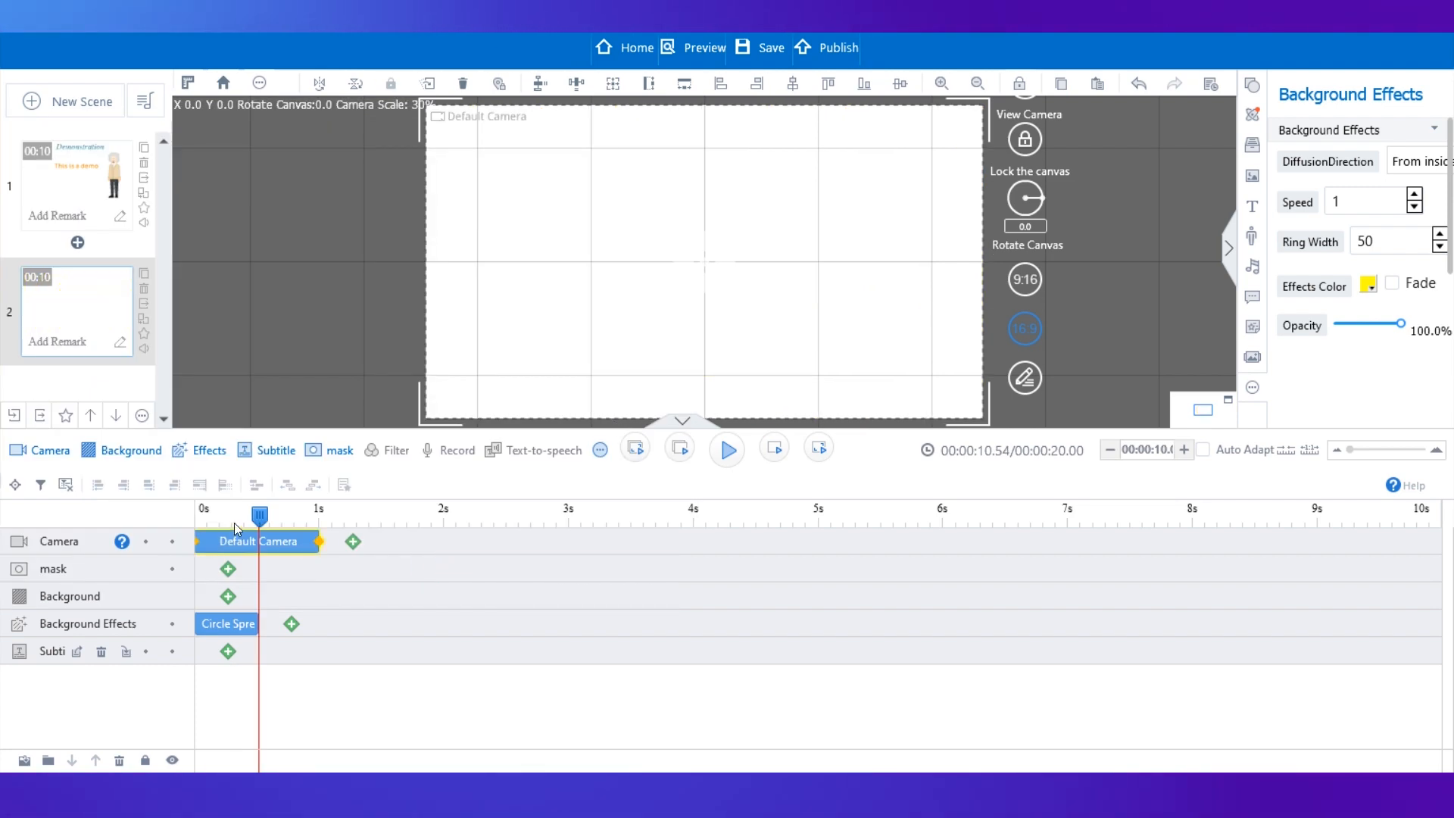
Lengthen the Circle Spread effect bar to end at about 1 second.
left_click_drag(258, 520, 198, 519)
left_click(223, 618)
left_click_drag(227, 620, 221, 625)
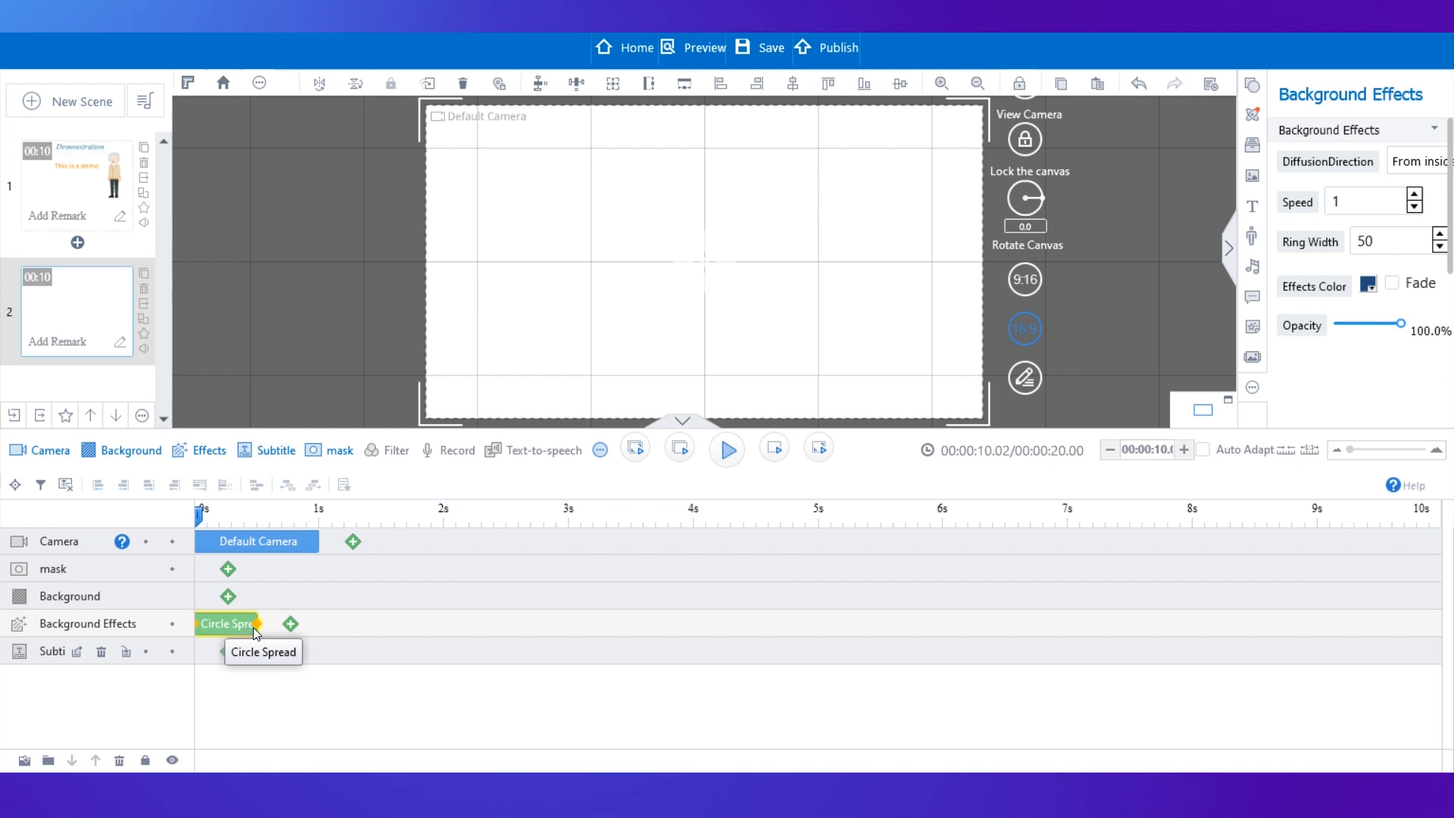
left_click_drag(256, 625, 319, 620)
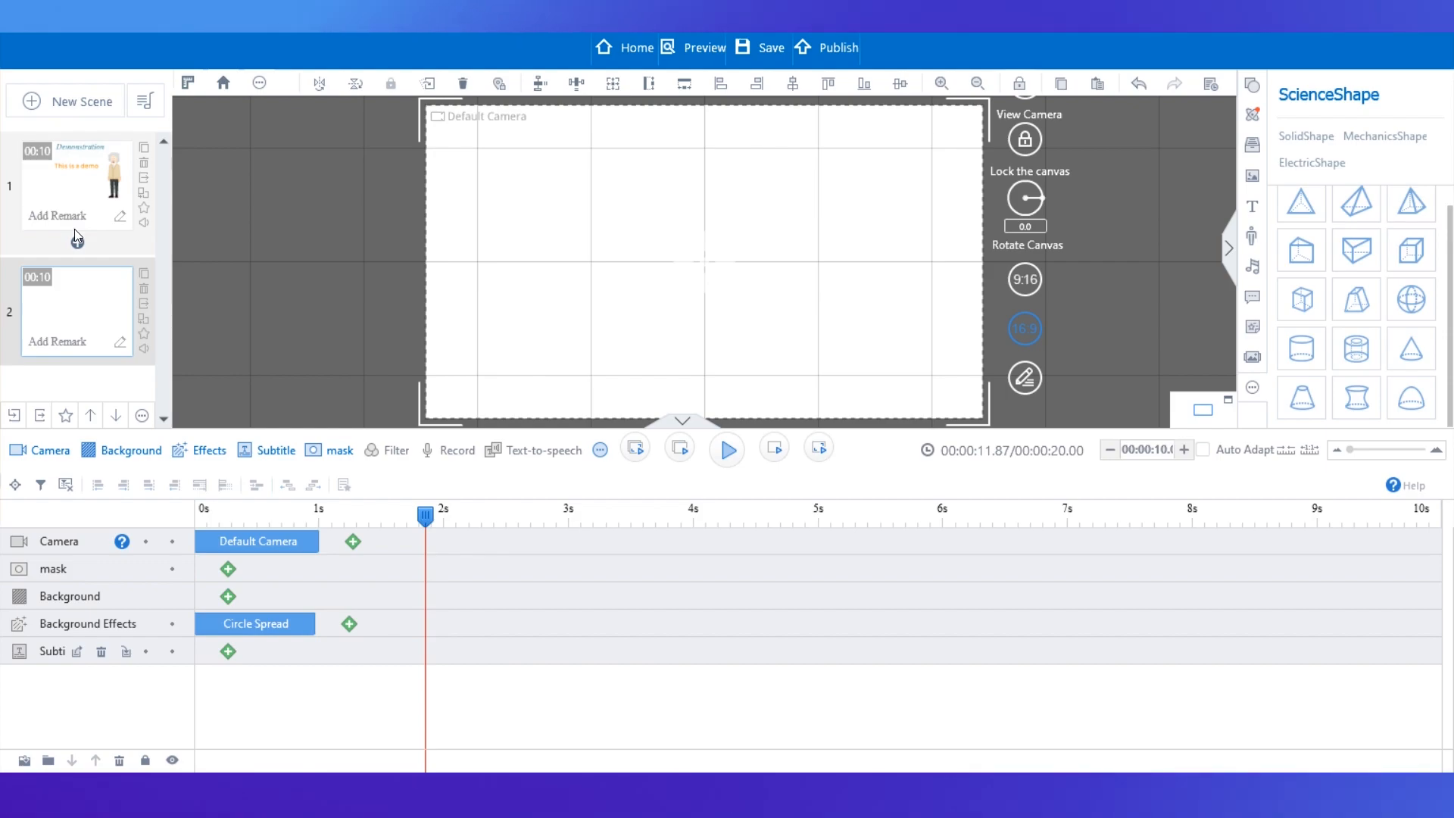
Play back the first and second scenes to review them.
left_click(76, 236)
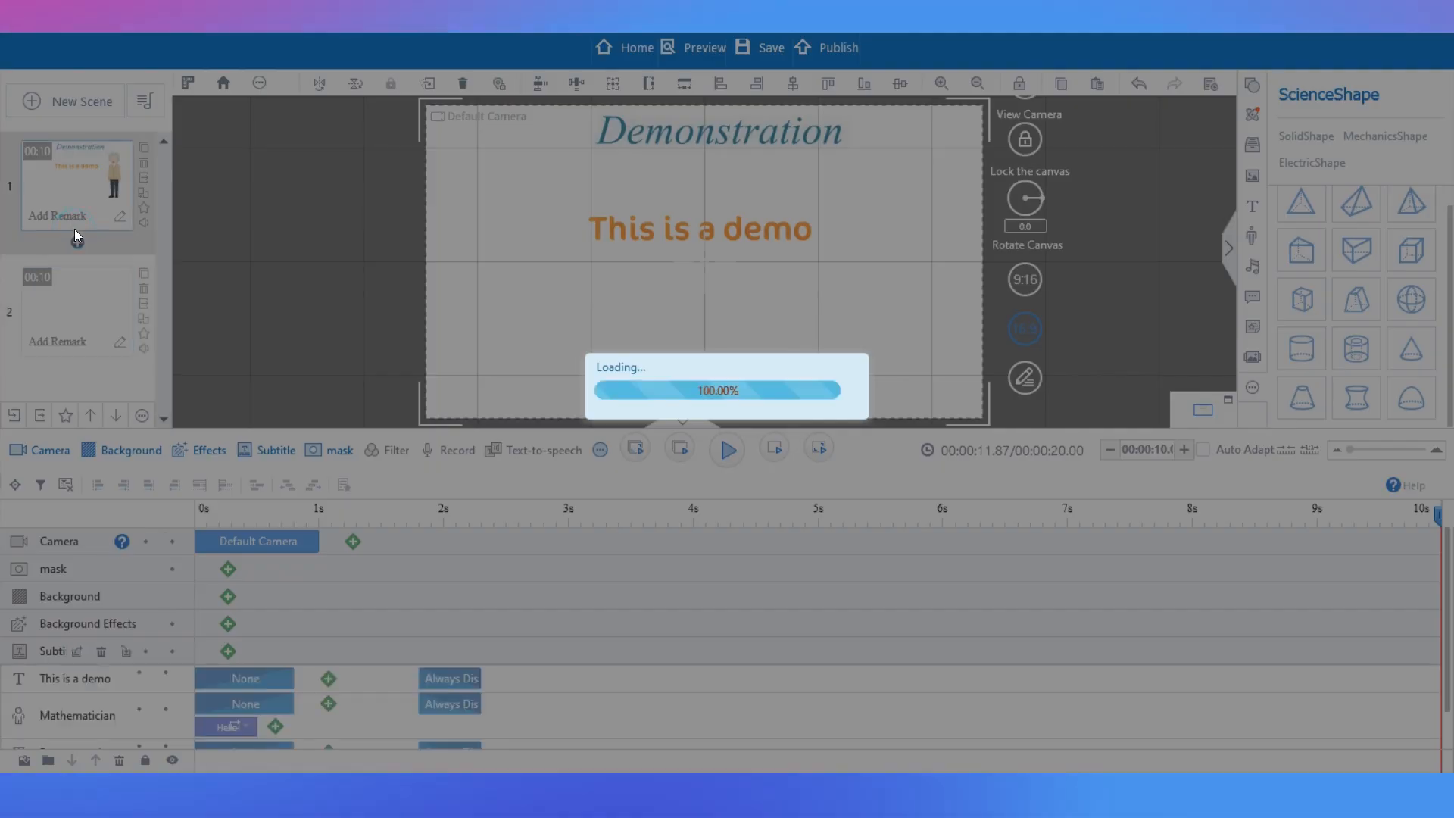
left_click(727, 452)
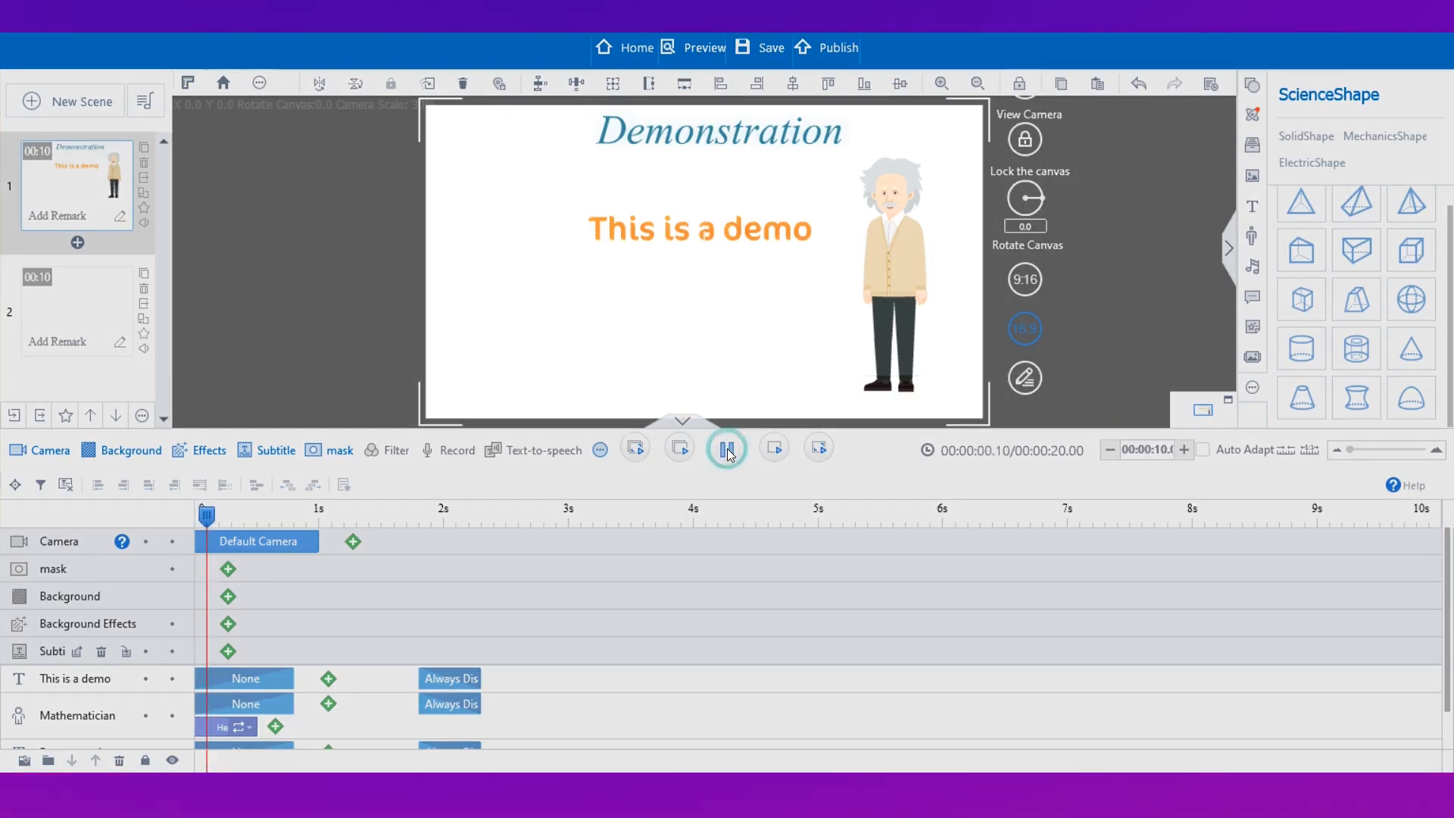
left_click(727, 452)
left_click(53, 311)
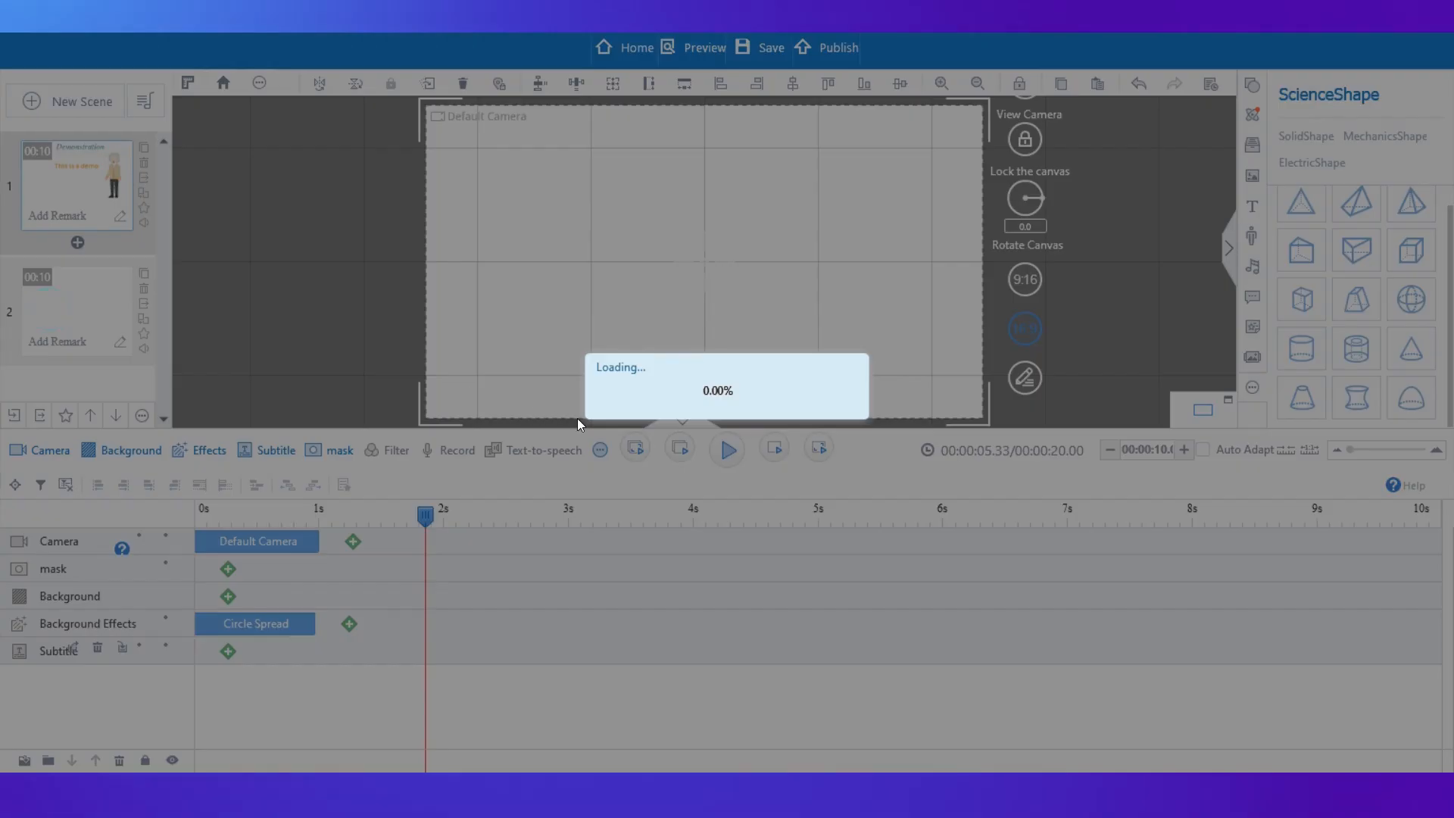
left_click(729, 454)
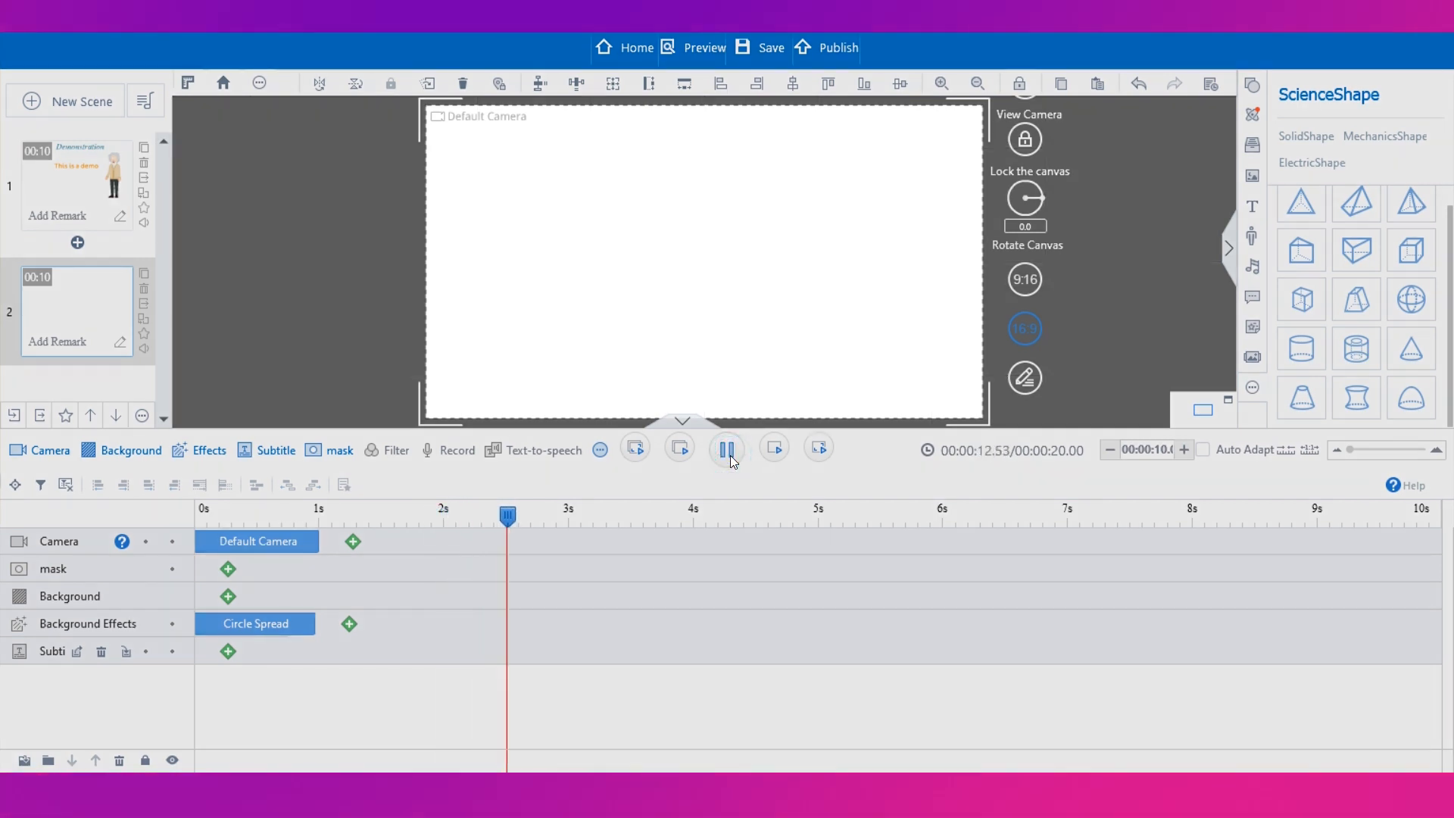
left_click(729, 454)
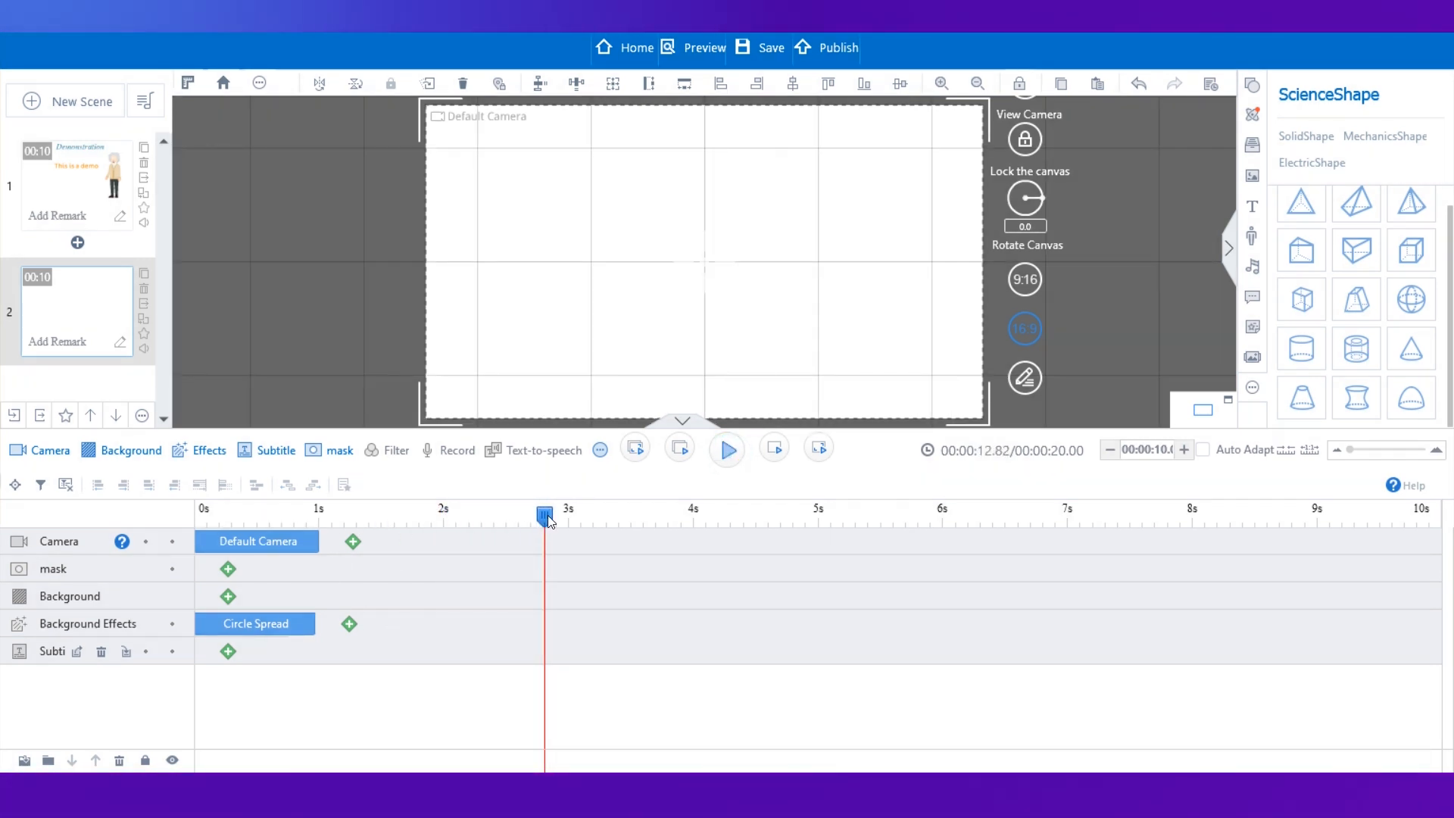
left_click_drag(394, 511, 180, 512)
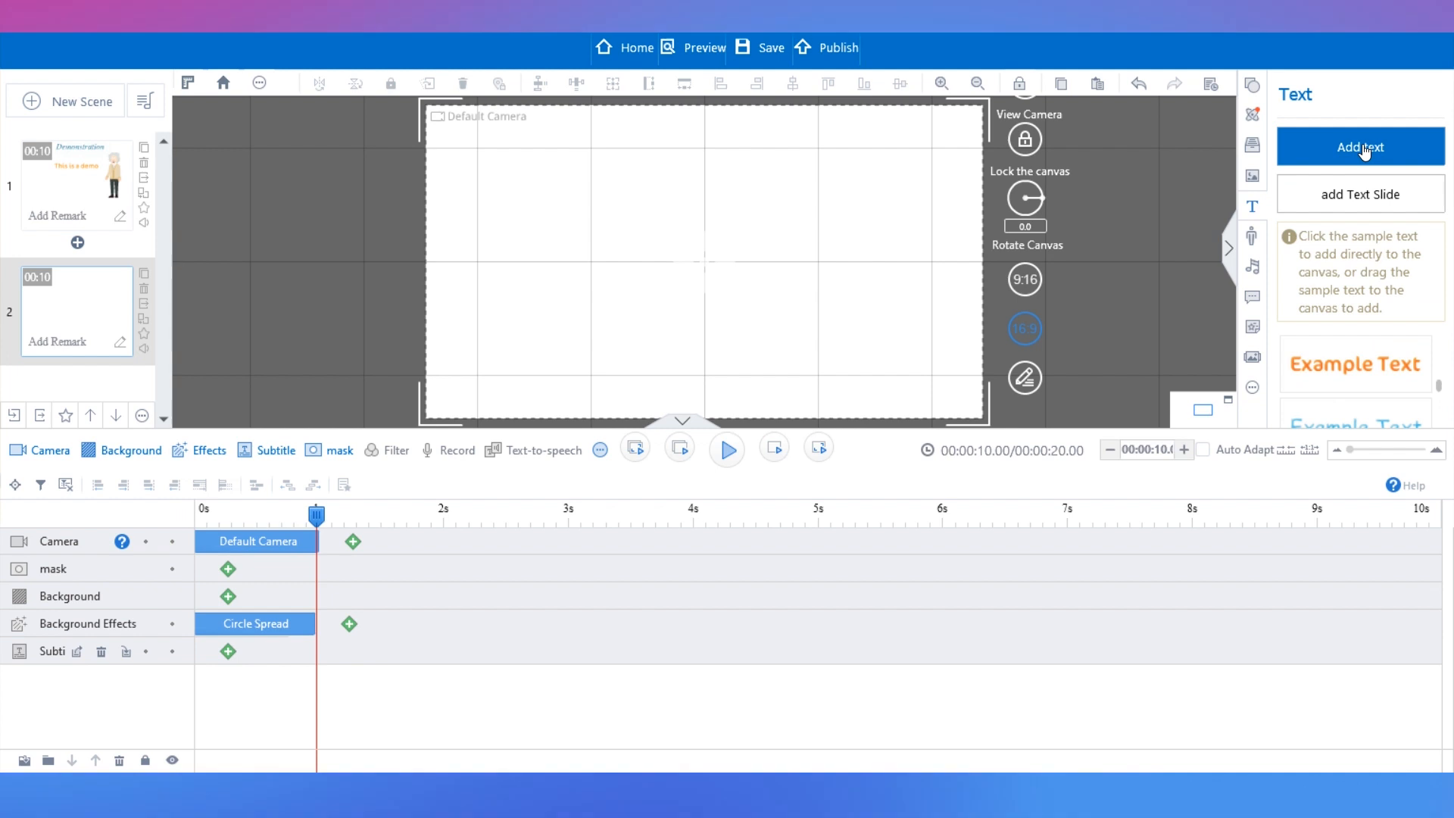
Add the green serif sample text to the middle of the second scene's canvas.
left_click(1366, 152)
left_click_drag(1434, 393, 1439, 500)
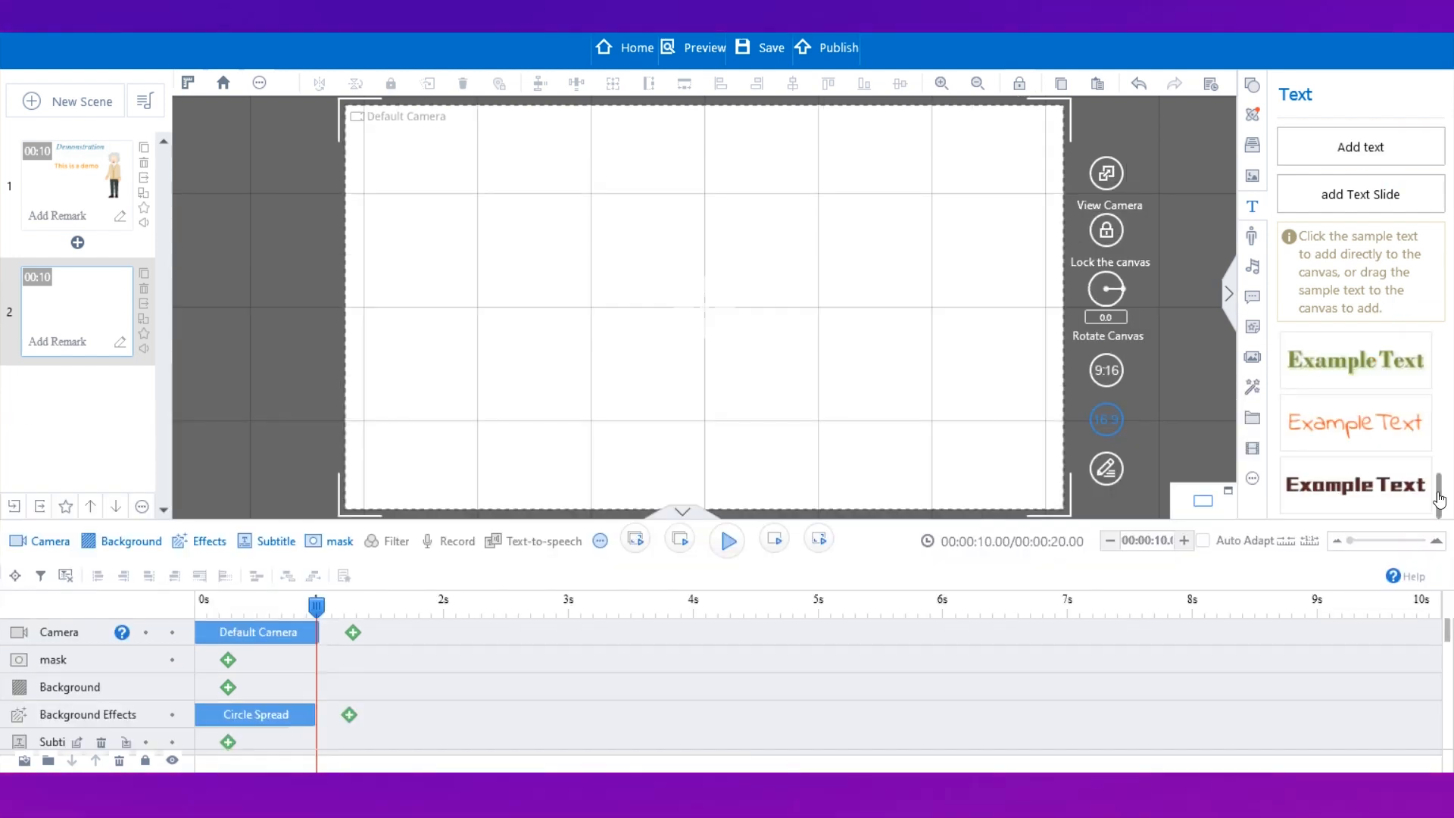
left_click(1354, 369)
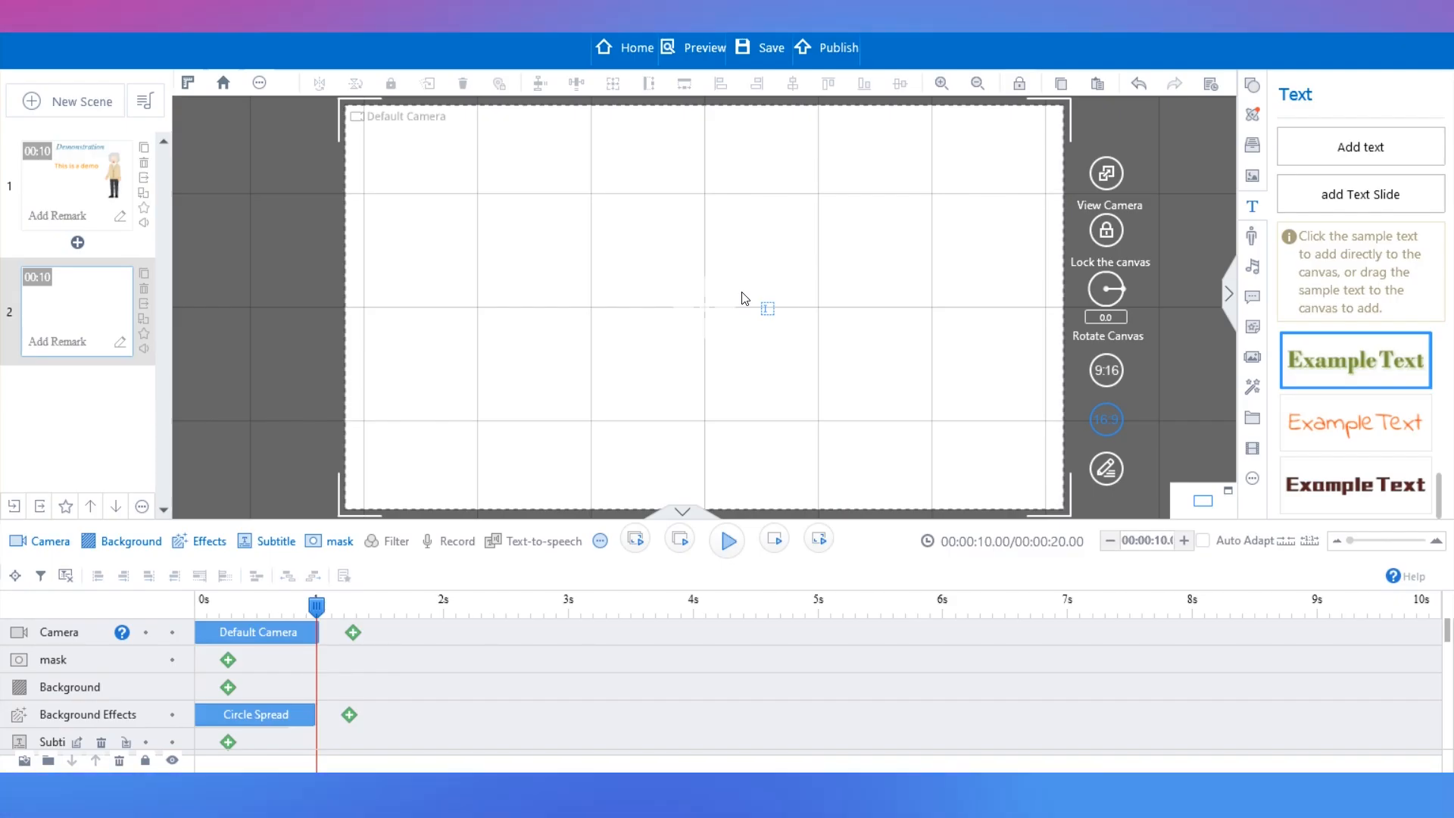
left_click(744, 299)
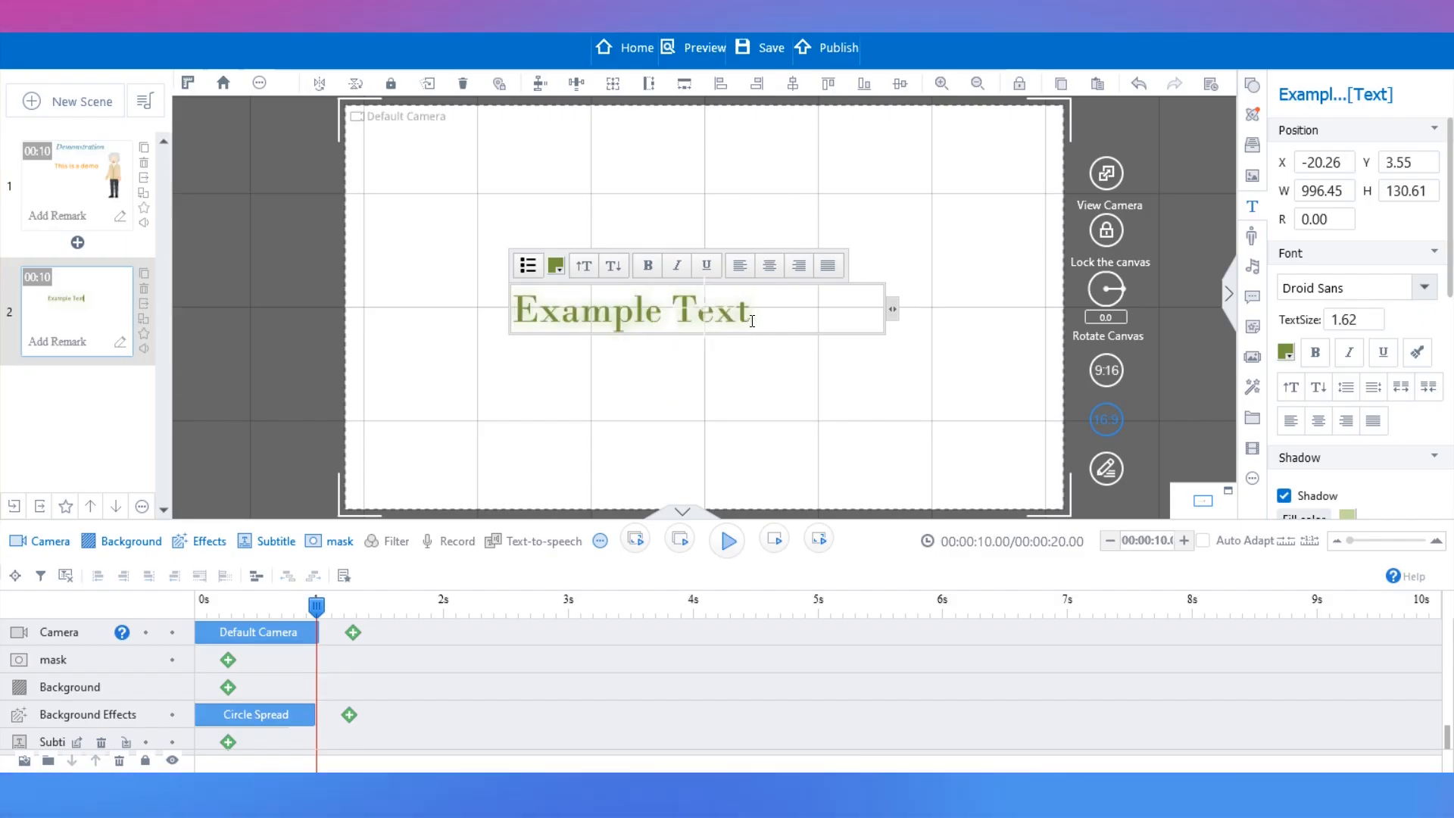
Replace the sample text with "Welcome!" and center-align it.
left_click_drag(752, 312, 530, 312)
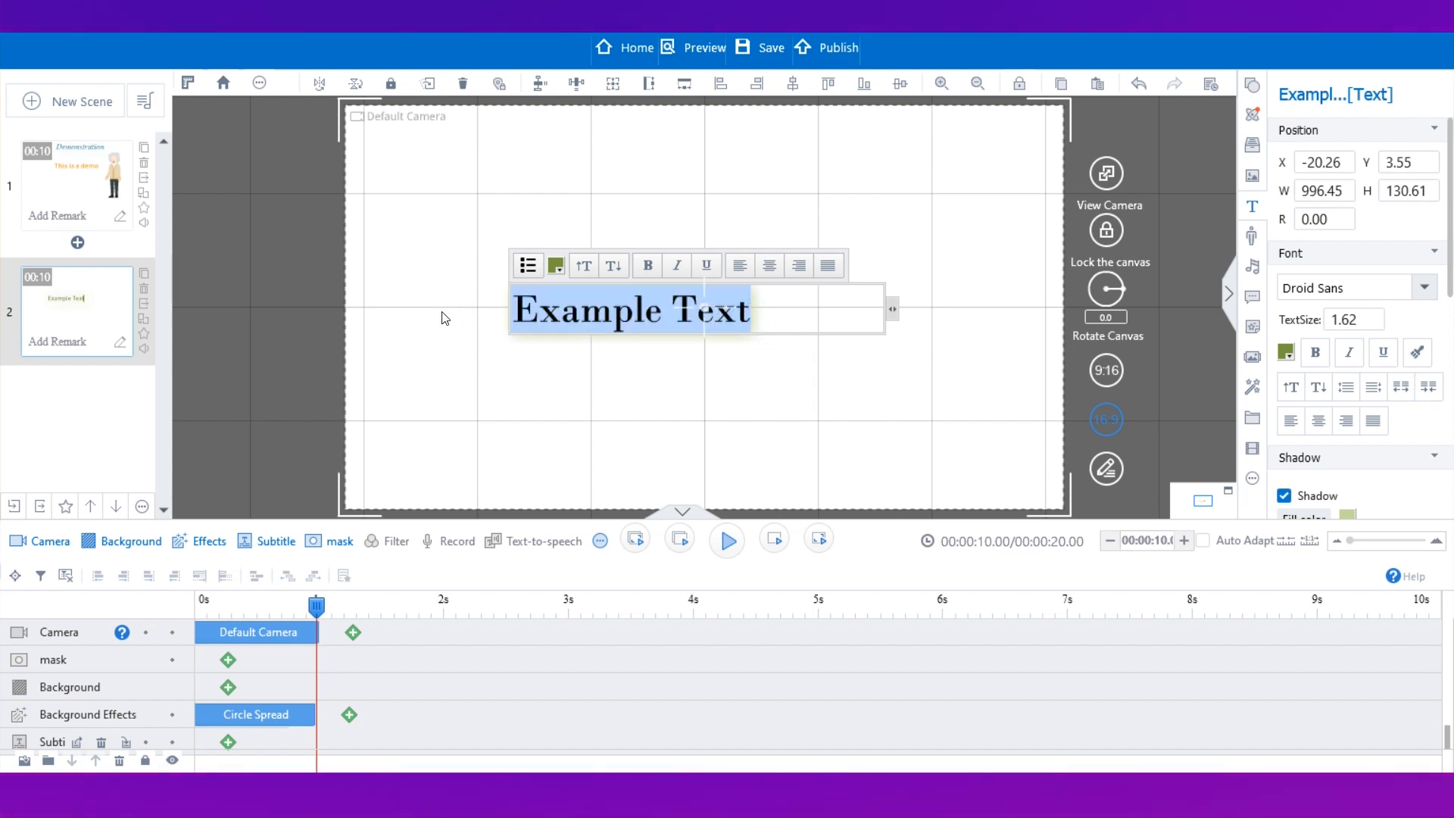
type("Welcome")
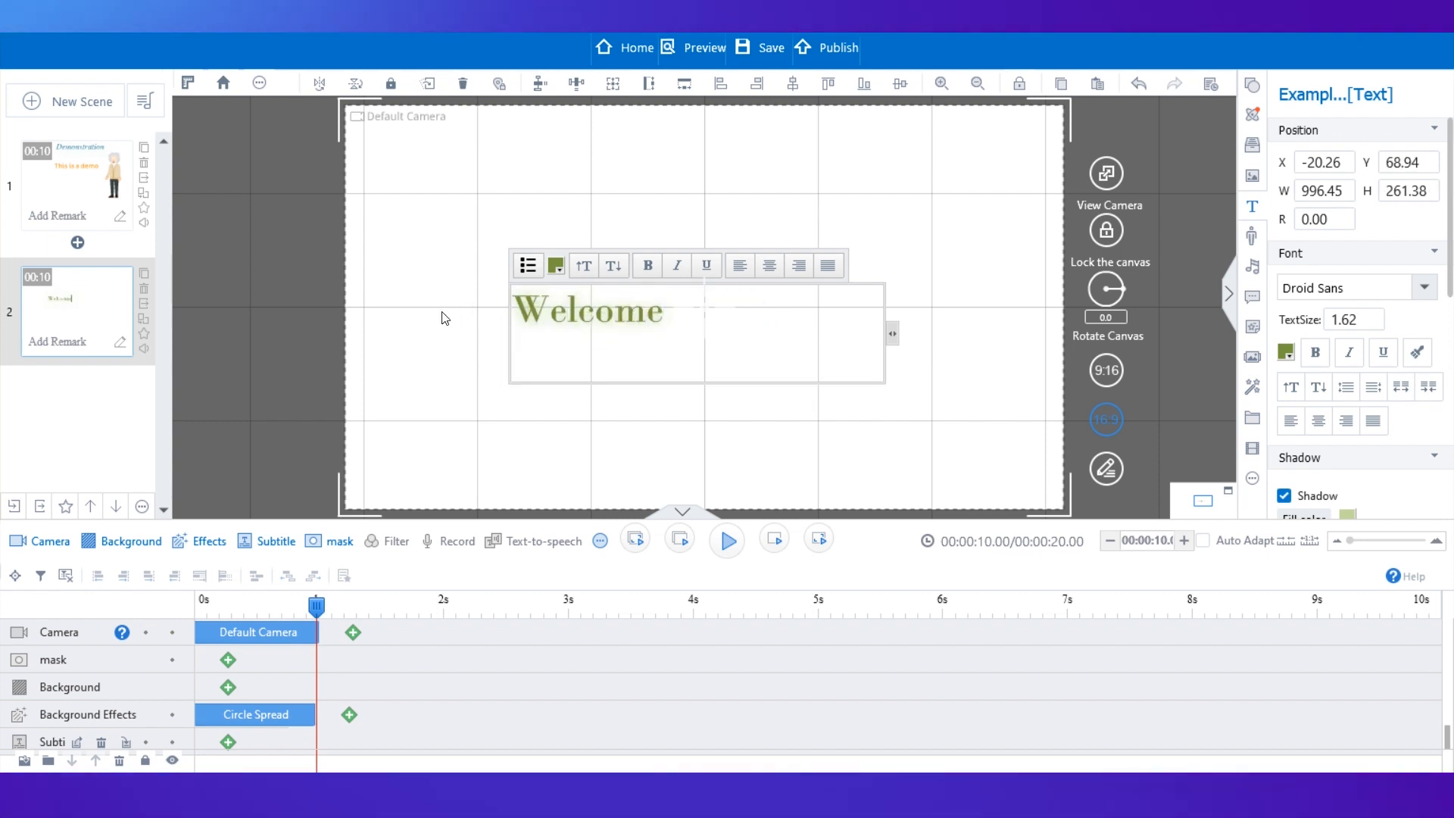
type("!")
left_click(769, 265)
left_click(624, 252)
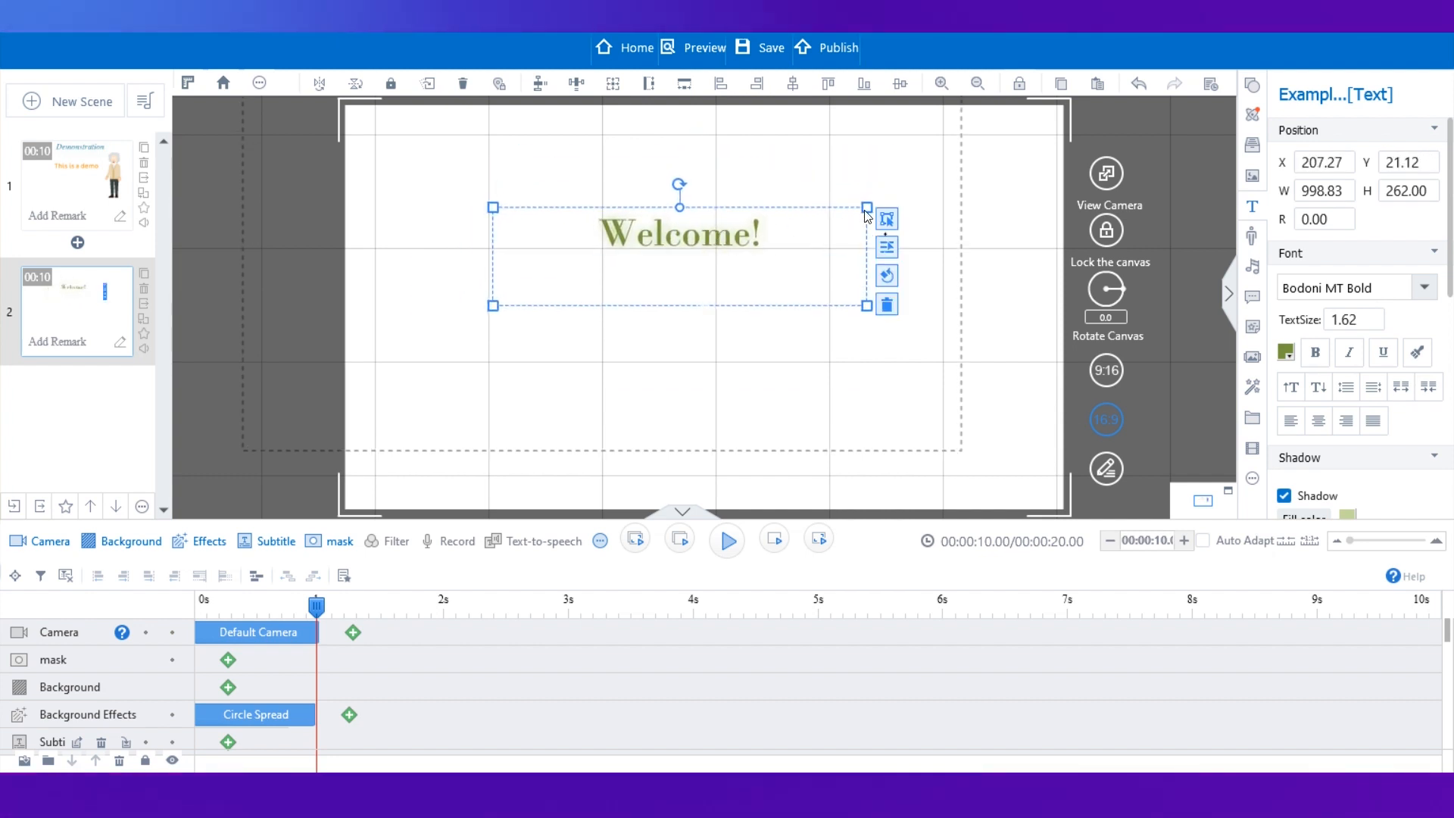
Enlarge the "Welcome!" text to about 1963 by 515 and move it slightly down.
left_click_drag(867, 208, 1051, 161)
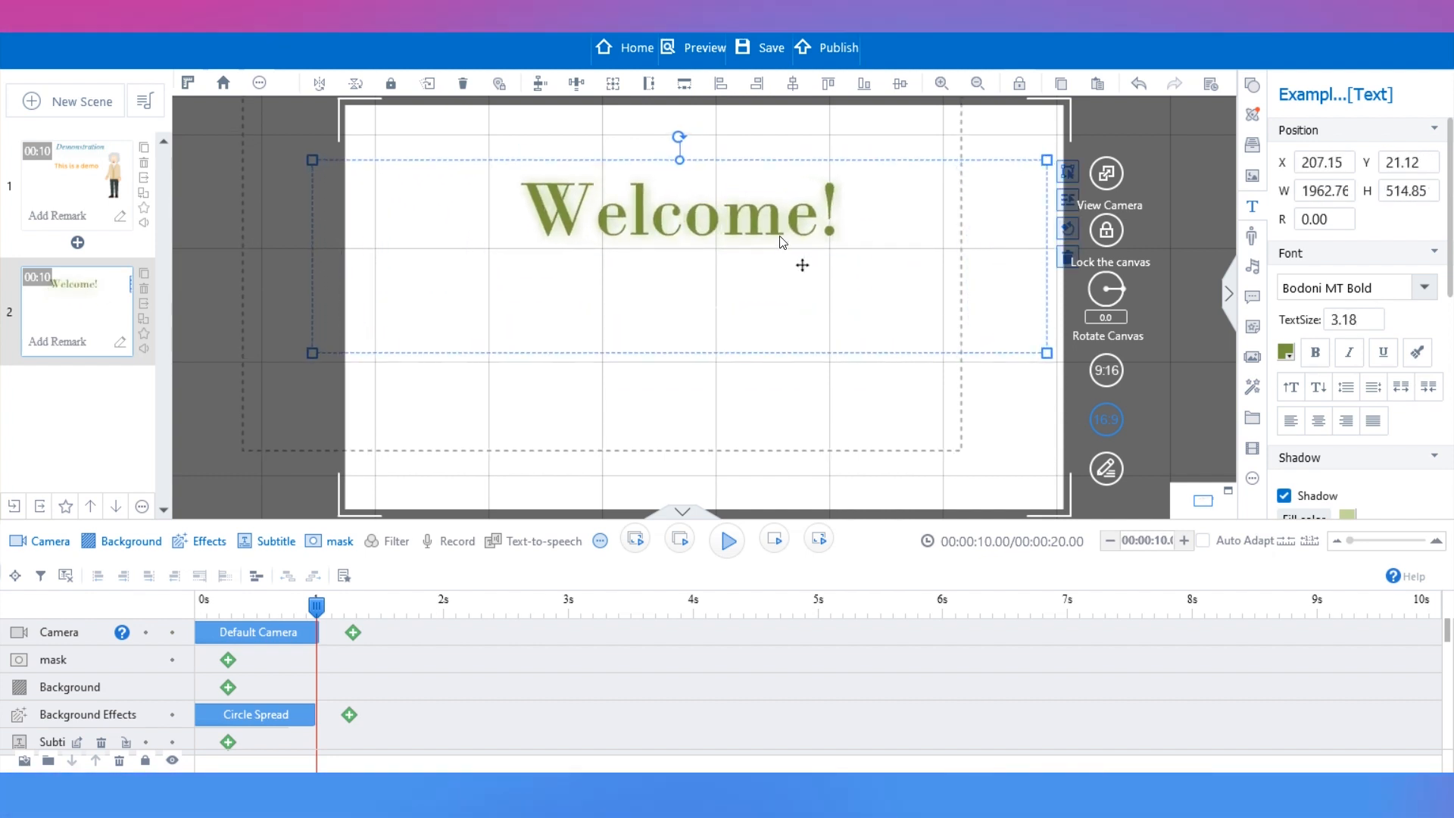
left_click_drag(707, 197, 728, 269)
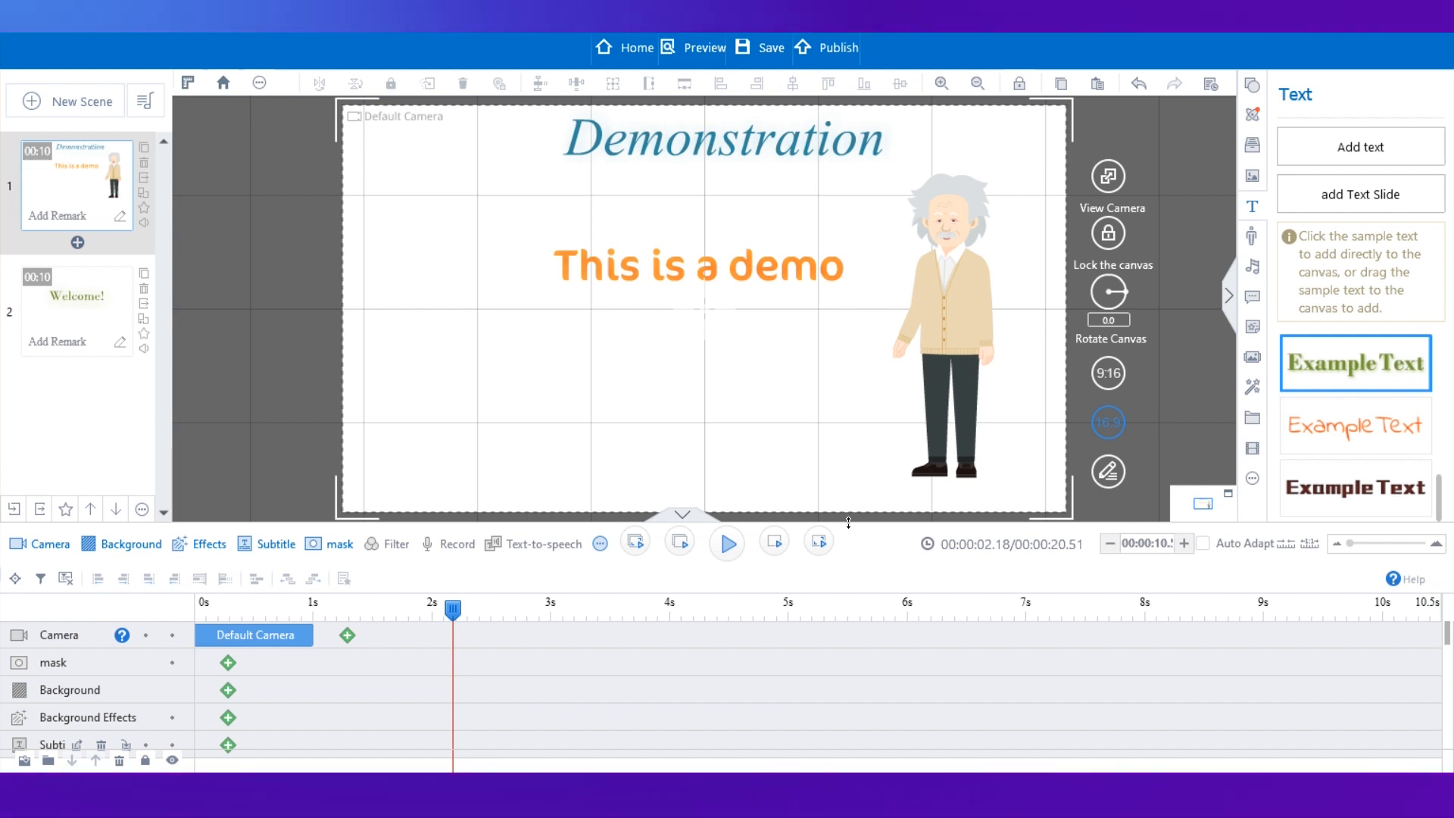
In the first scene, extend the Mathematician's Hello action to about 4.3 seconds.
left_click_drag(848, 523, 812, 405)
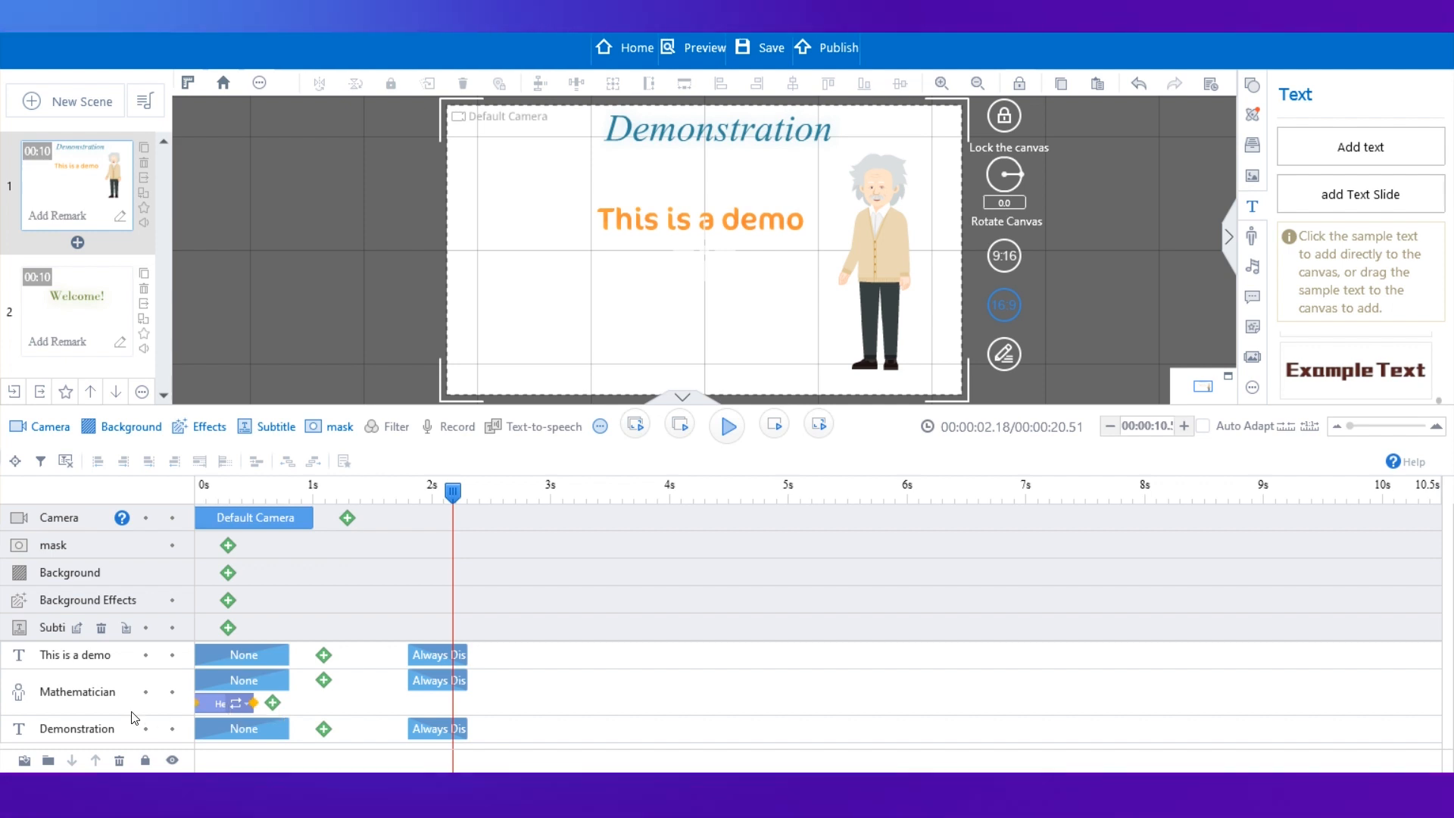
left_click(100, 695)
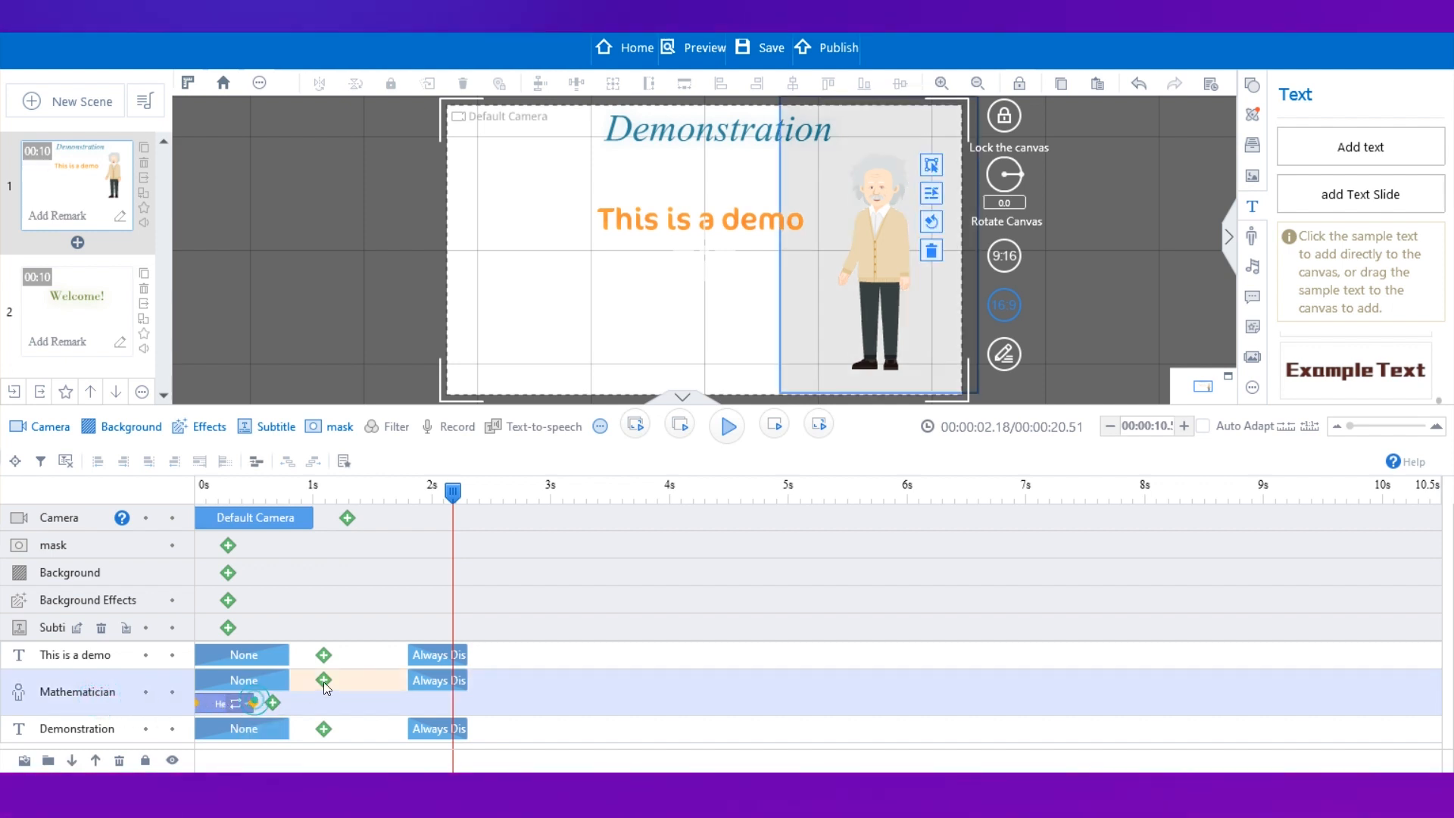
left_click_drag(494, 698, 696, 700)
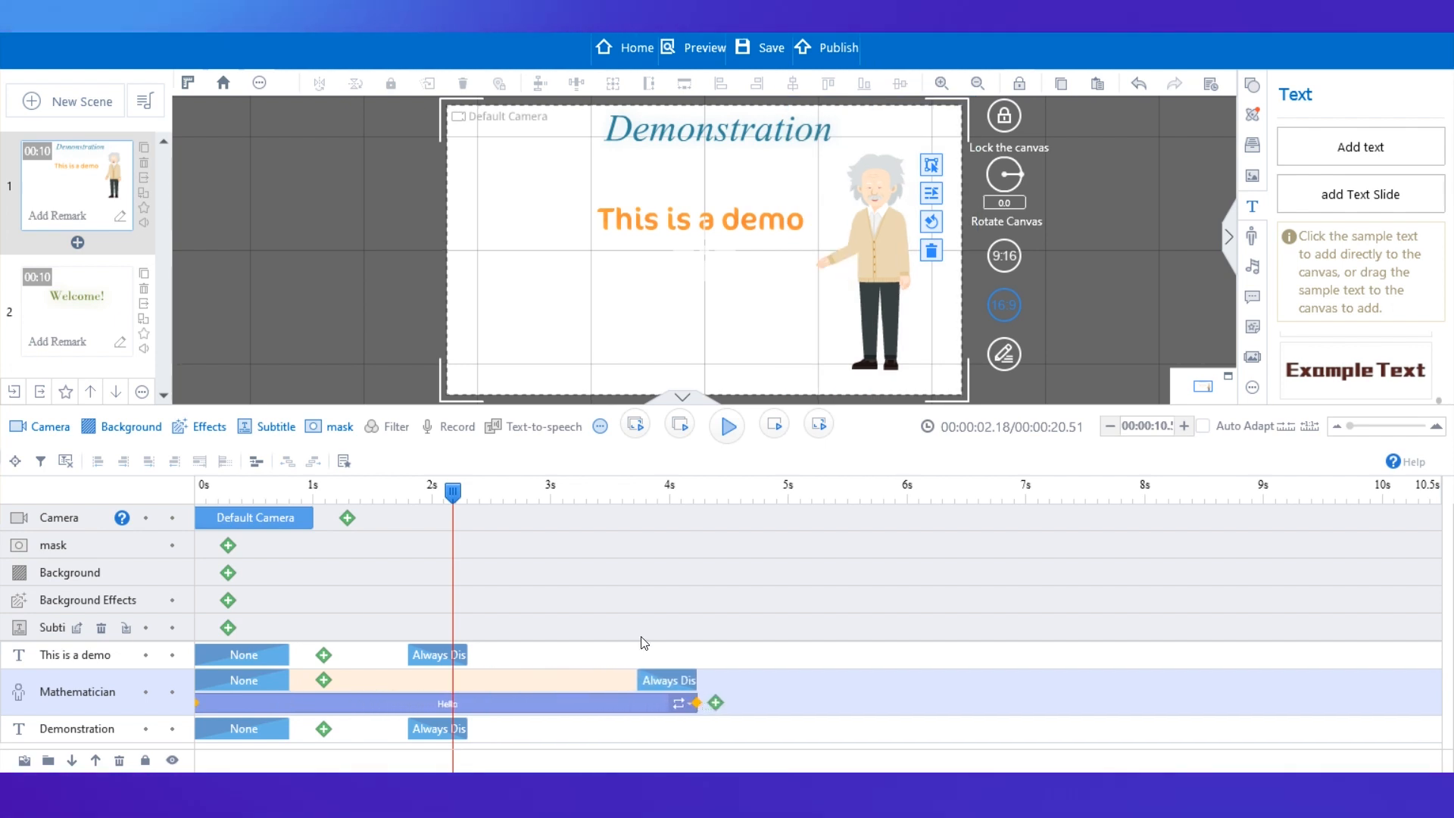
Apply the ColorRestore entrance effect to the "This is a demo" text.
left_click_drag(452, 493, 260, 492)
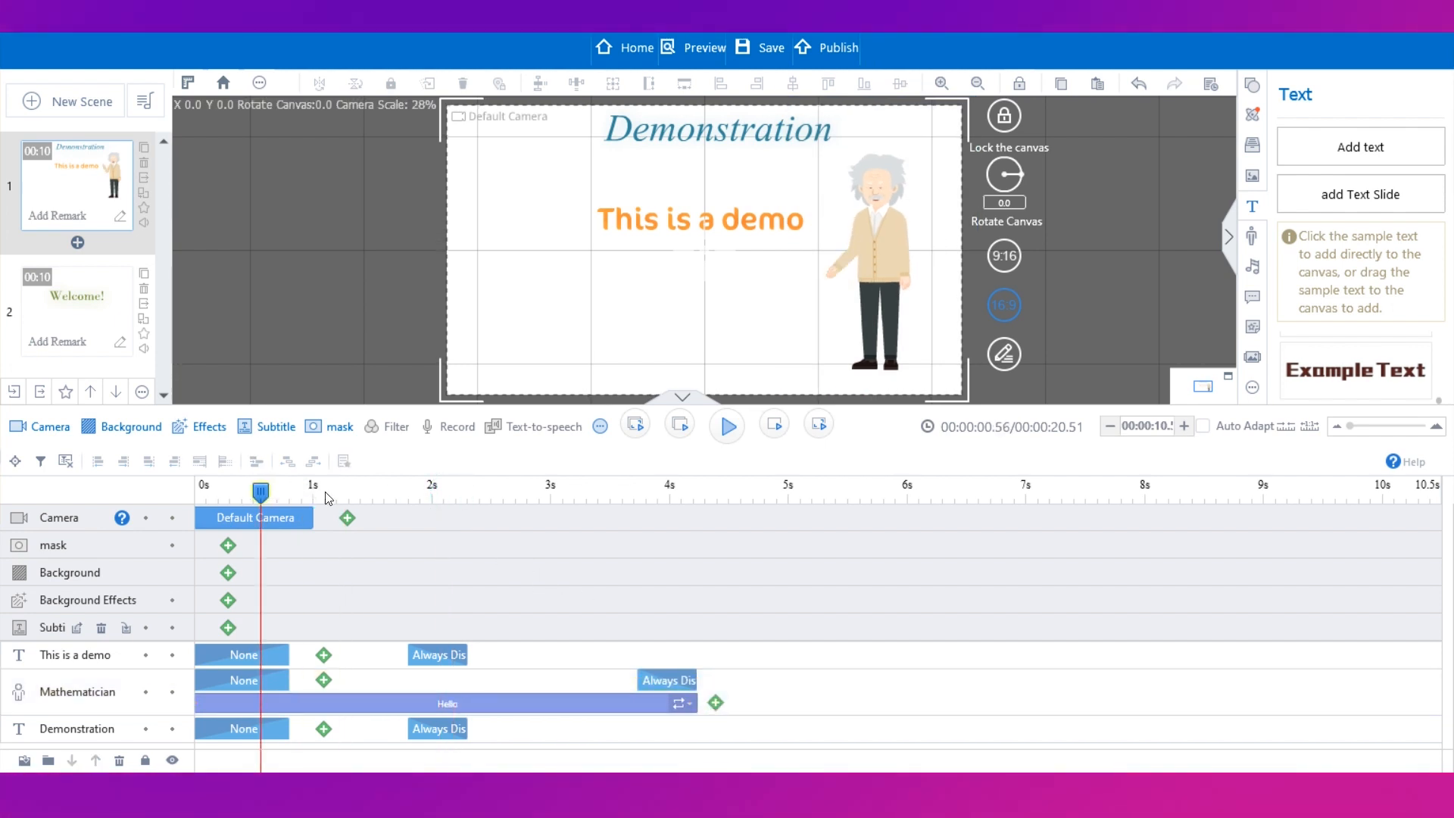
left_click_drag(720, 539, 495, 541)
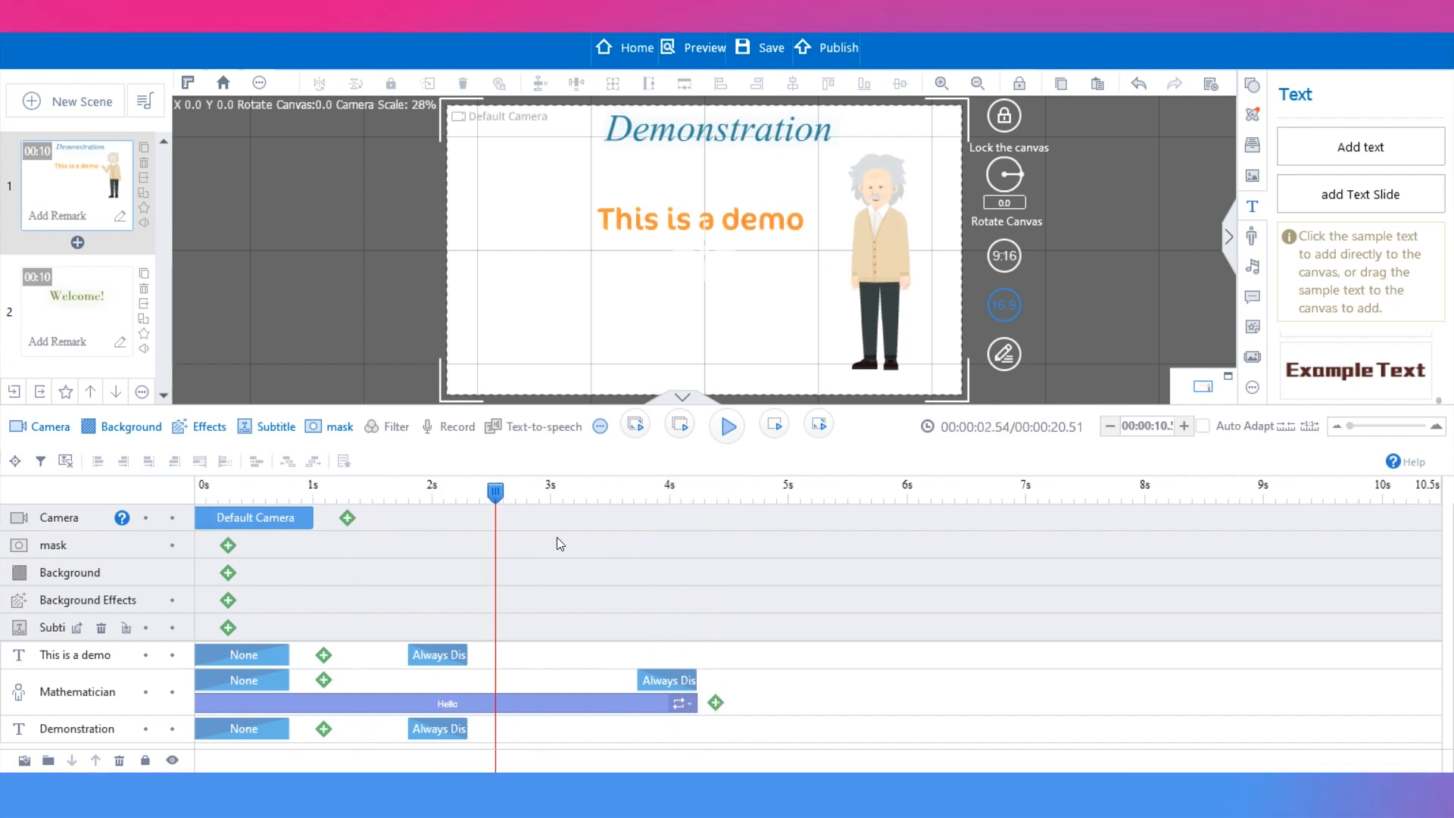
left_click(241, 658)
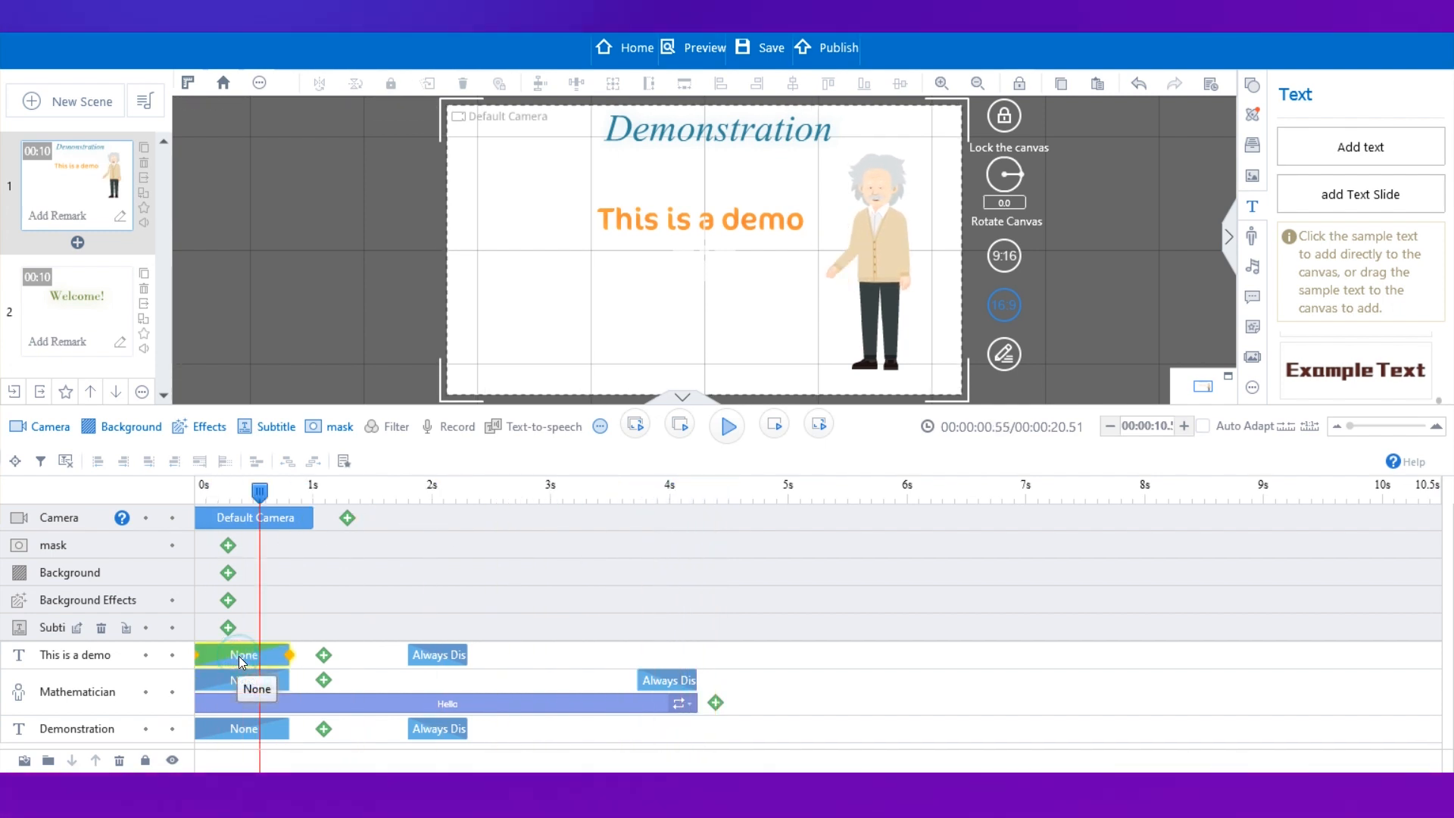
double_click(241, 659)
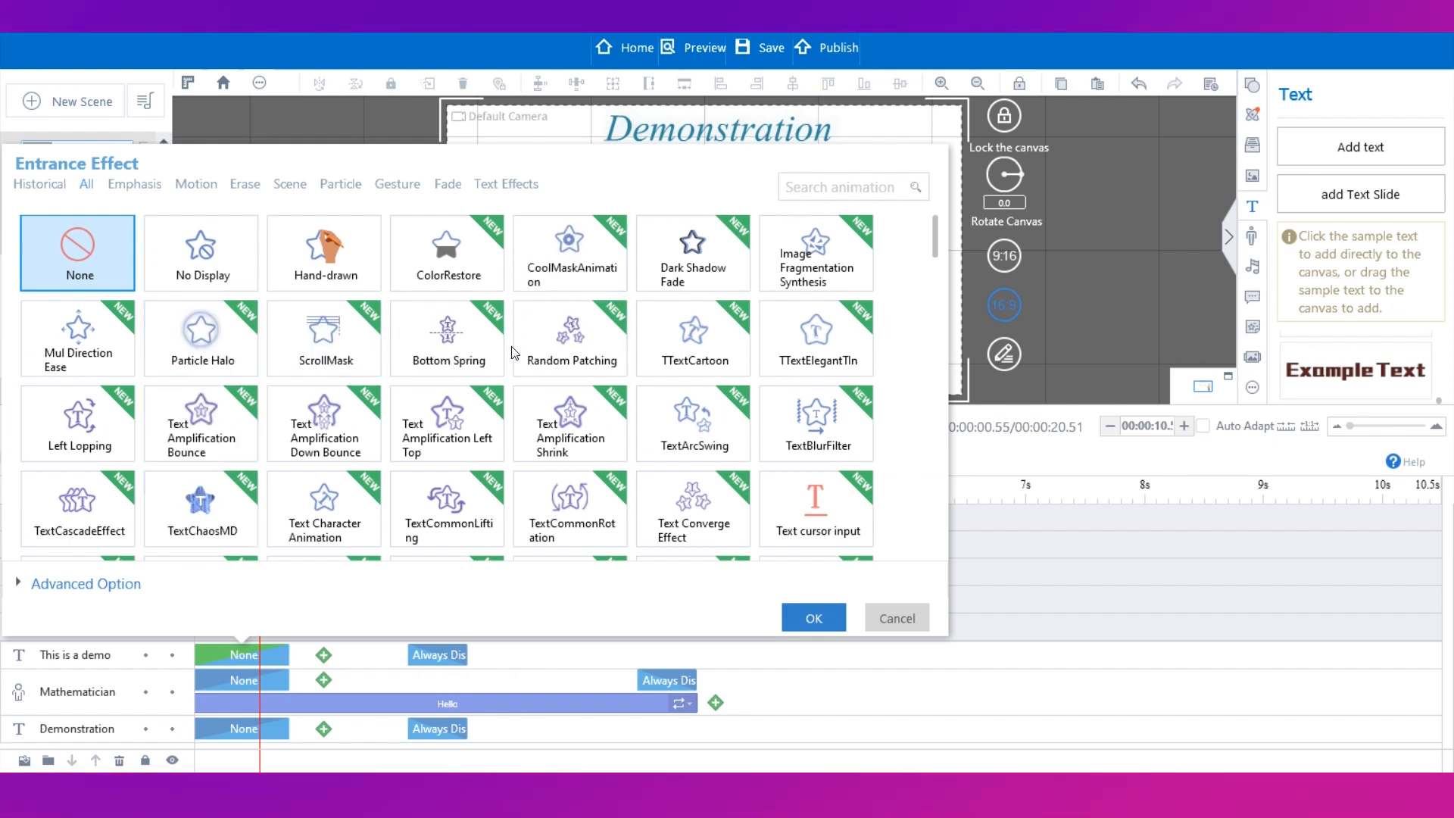
left_click(450, 274)
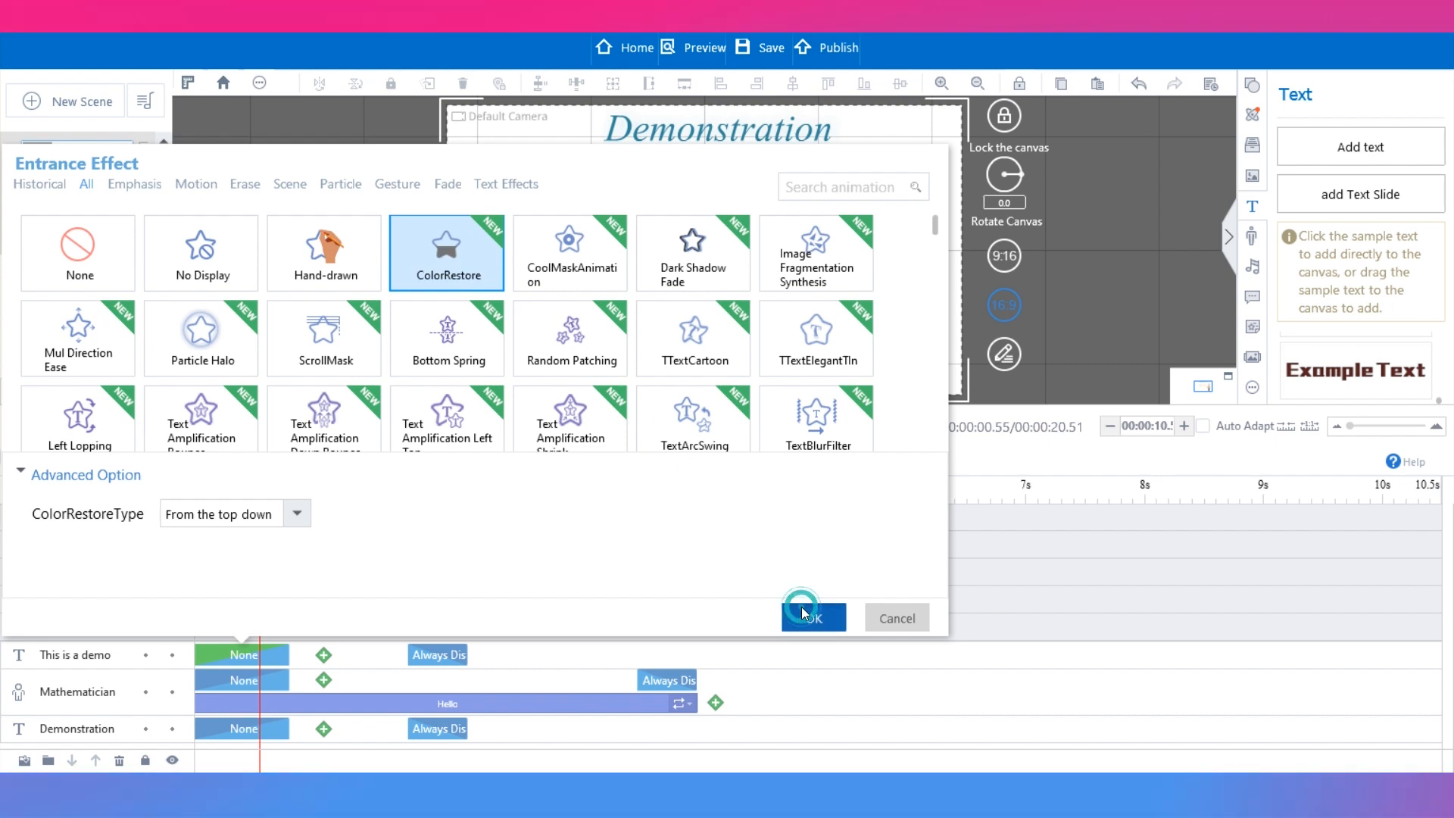
left_click(804, 614)
Review the effect blocks on the text and character tracks in the first scene's timeline.
left_click_drag(259, 493, 210, 492)
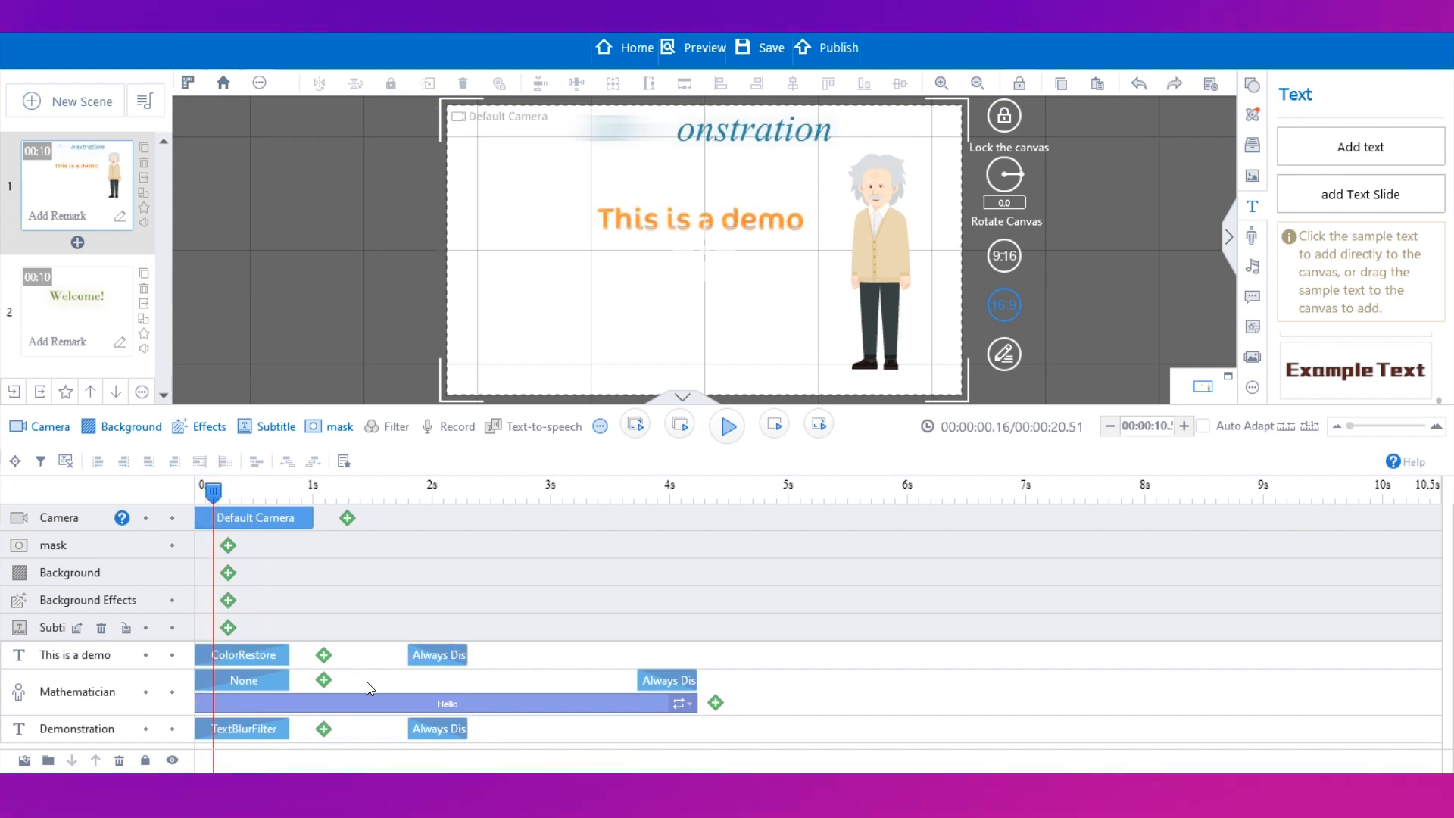
left_click(428, 728)
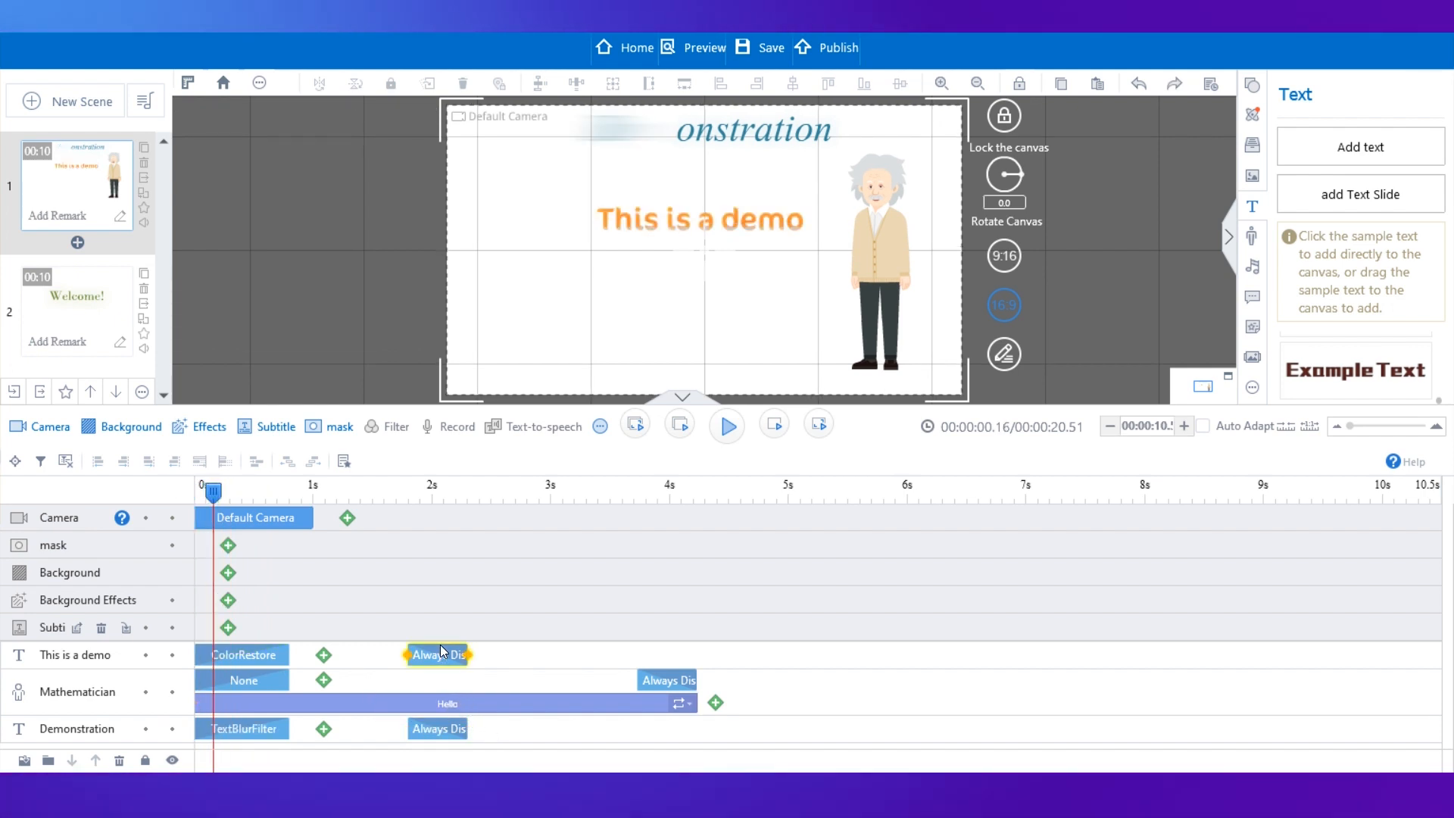
left_click(259, 675)
left_click(253, 656)
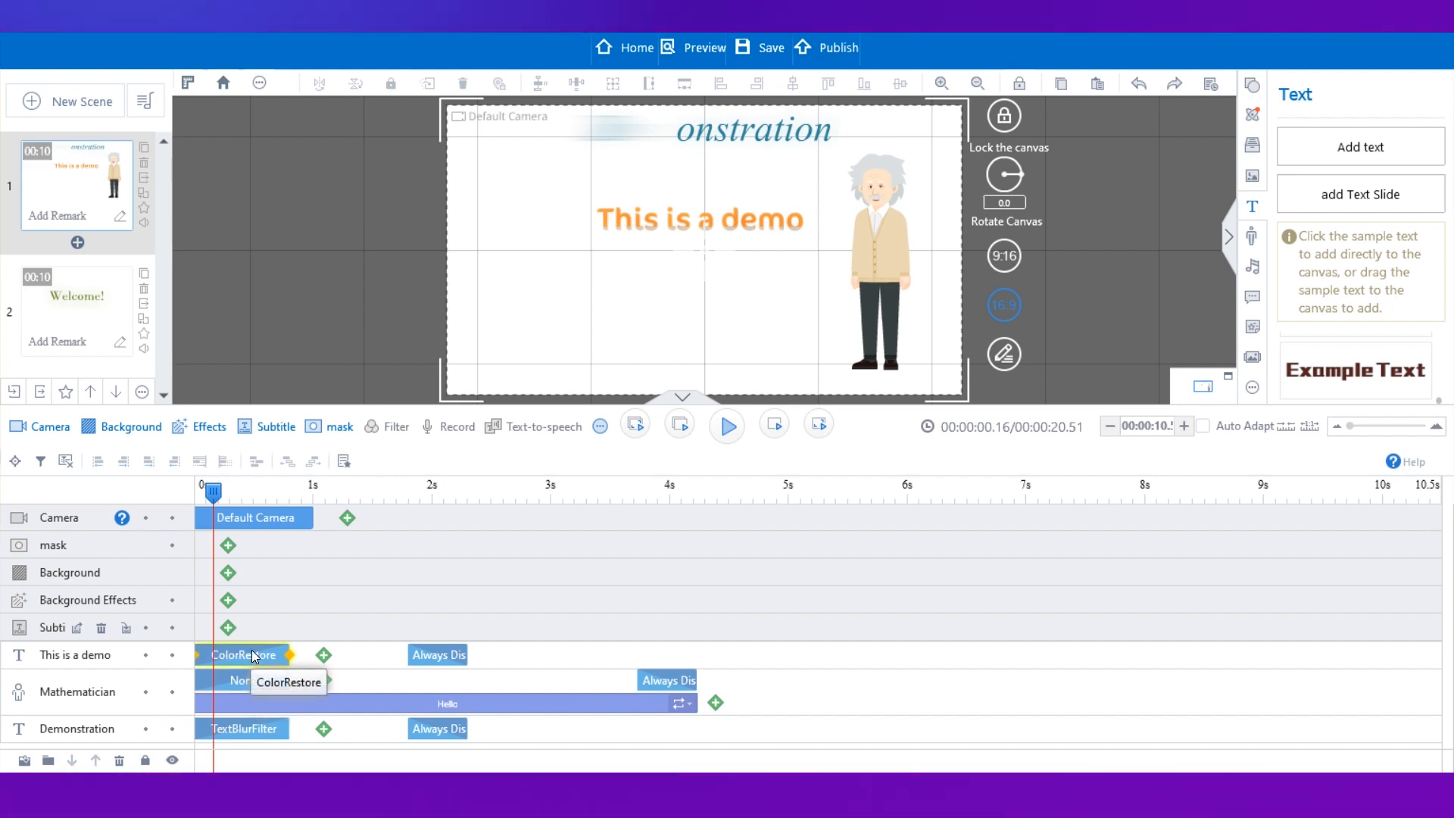
left_click(259, 729)
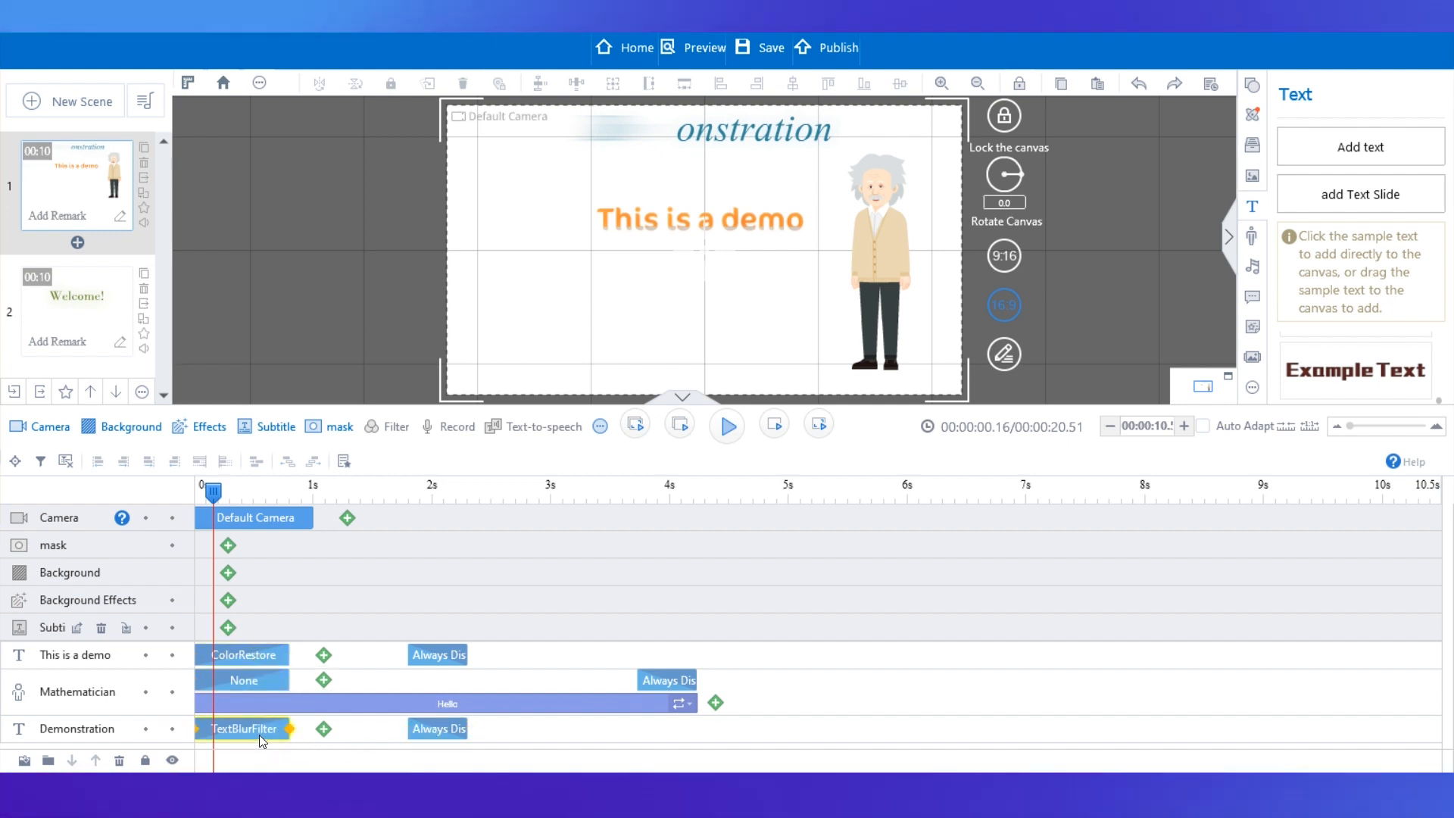
left_click(225, 656)
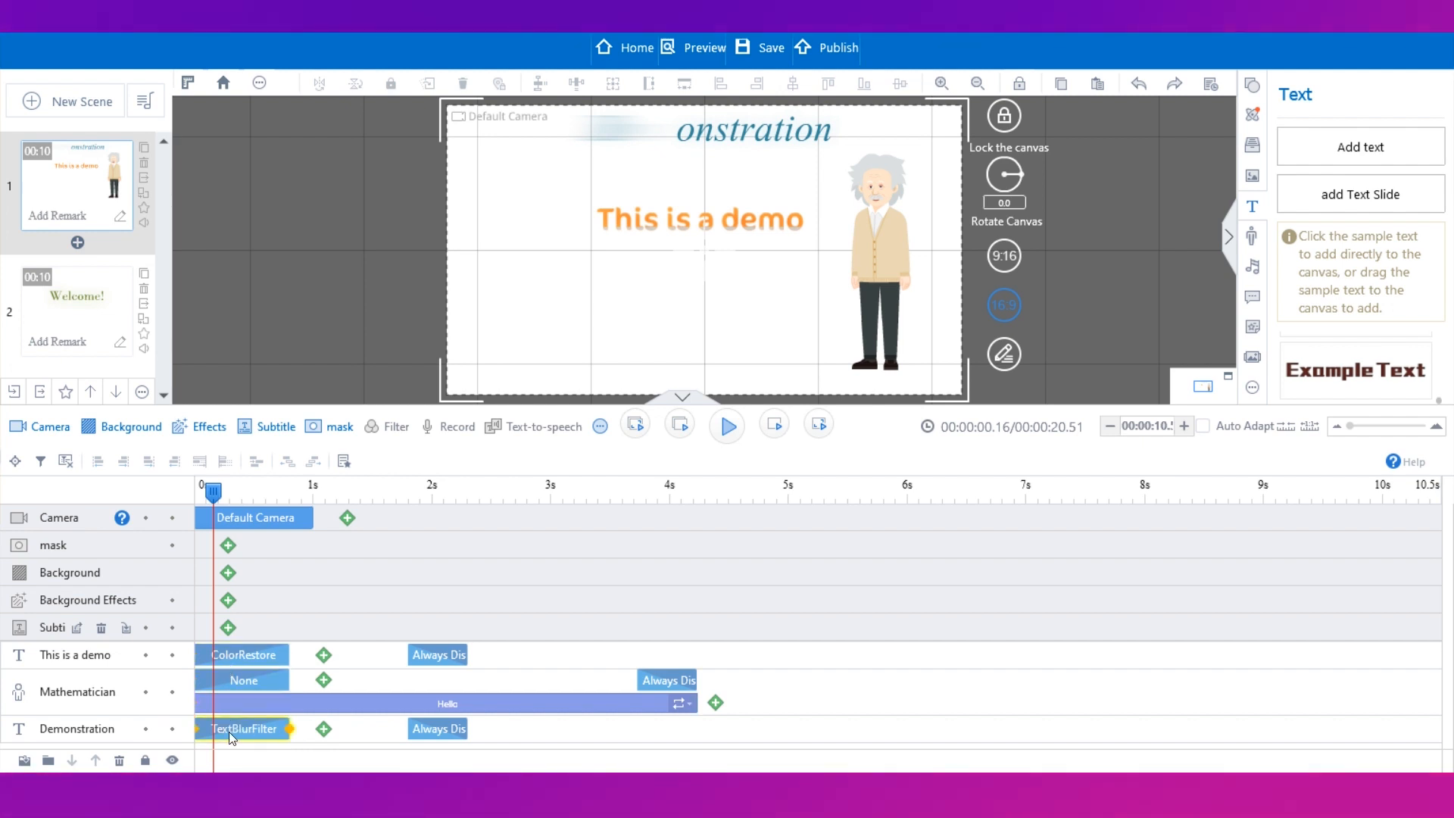
left_click(261, 658)
left_click(261, 700)
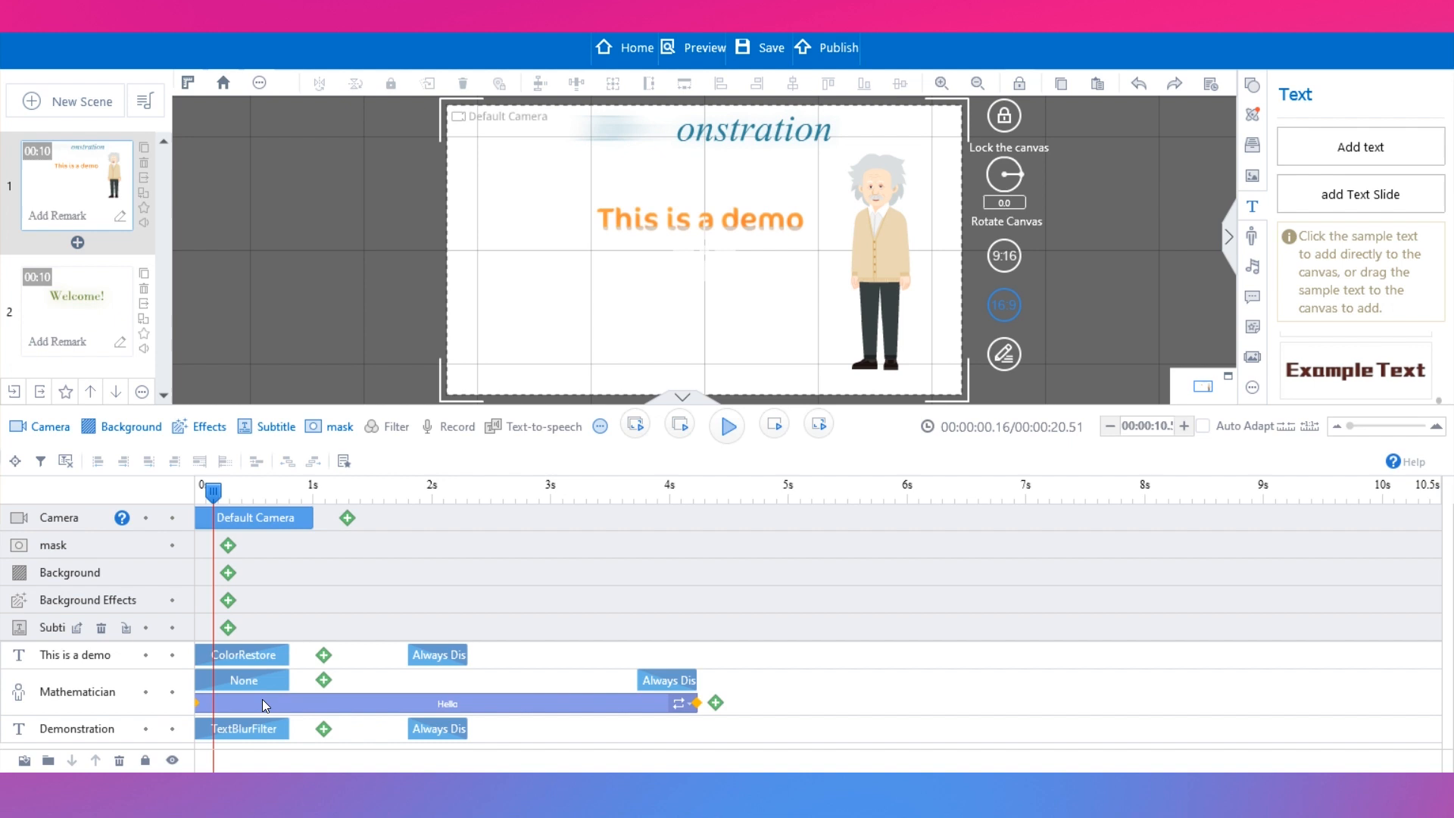
Shift the Mathematician's track to start at about 2.3 s and the "This is a demo" track to about 3.2 s.
left_click(443, 697)
left_click_drag(620, 692, 978, 677)
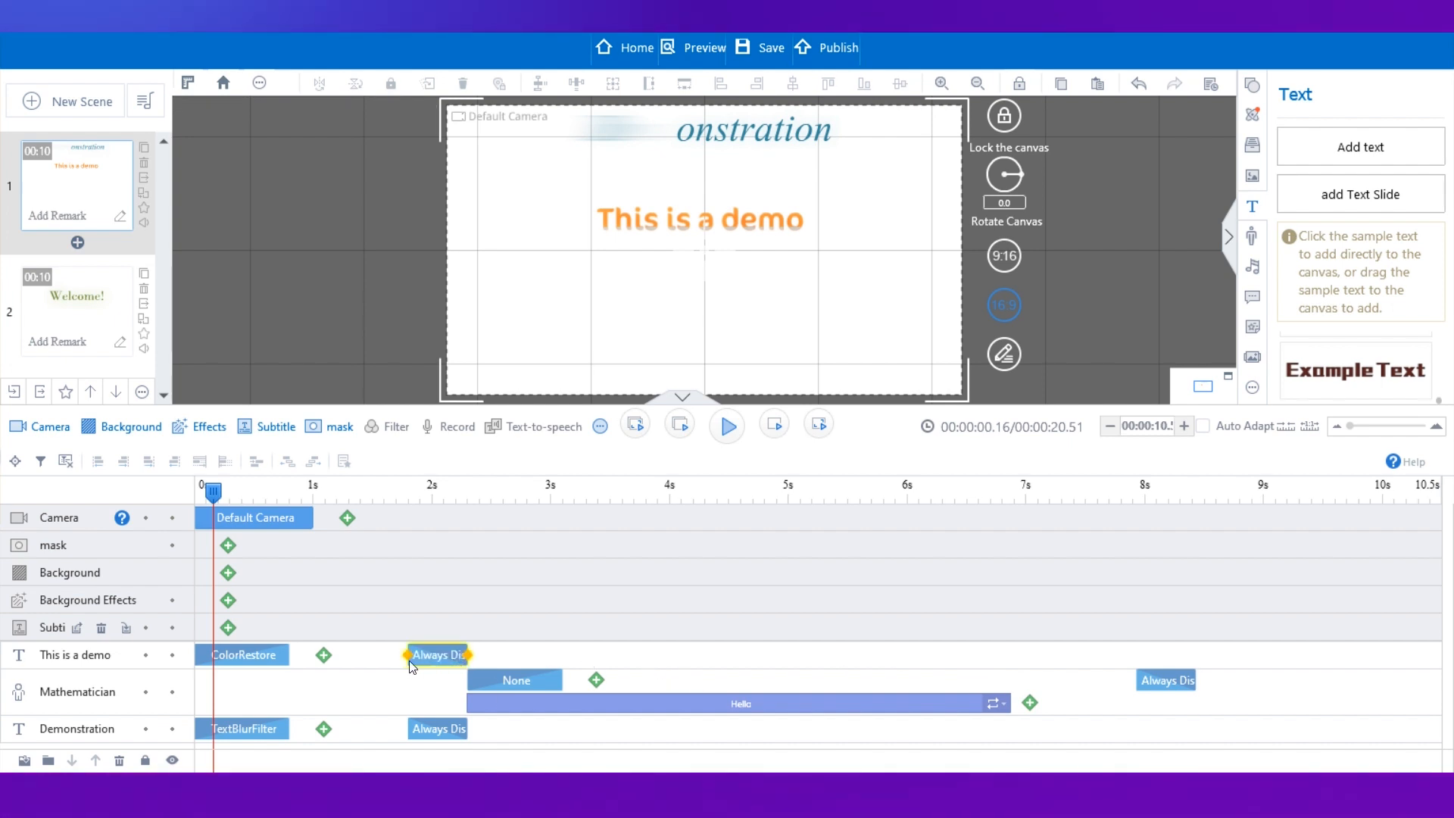
left_click(504, 654)
left_click_drag(534, 649, 743, 620)
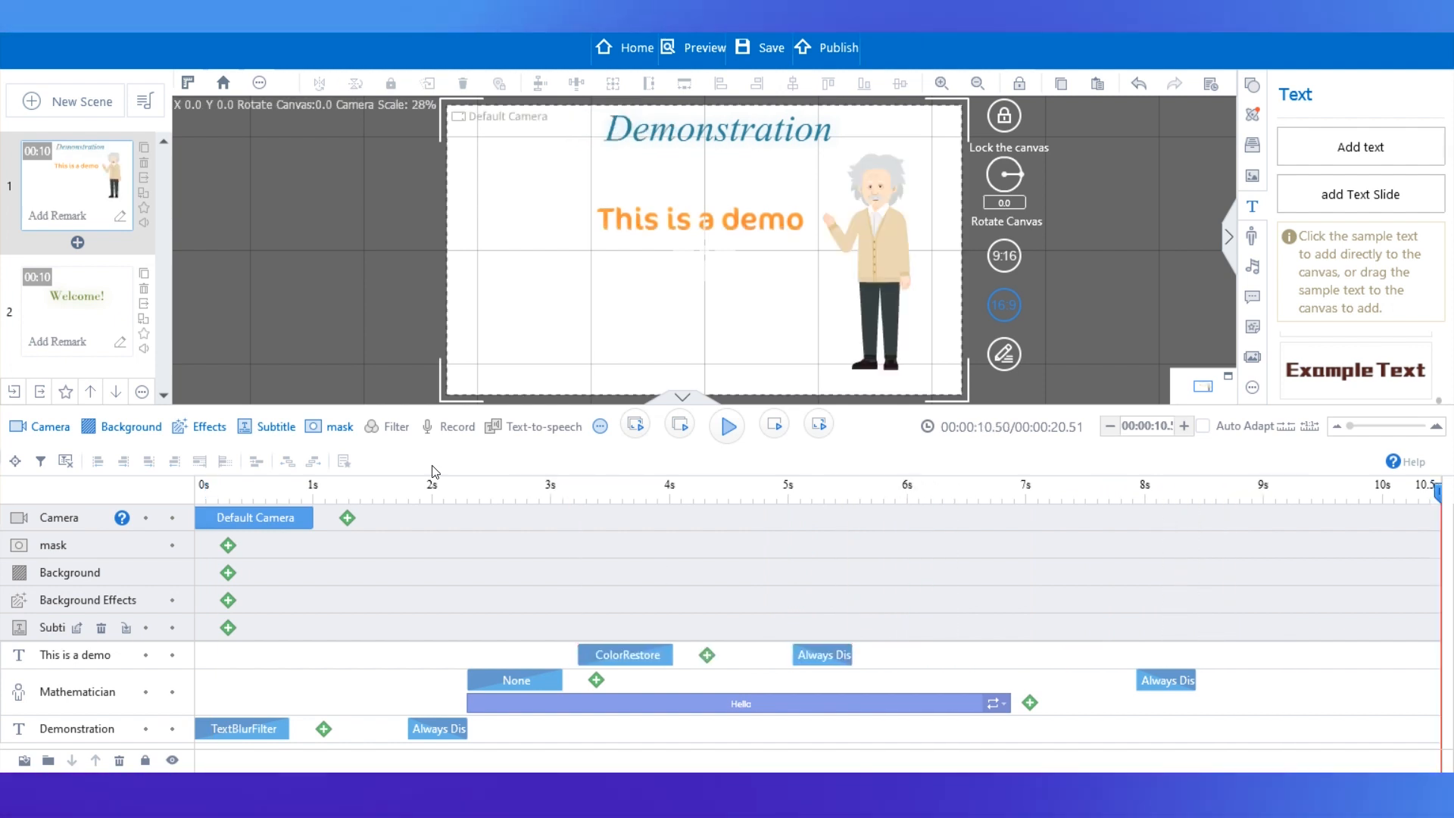
Preview the first scene from the beginning.
left_click(244, 477)
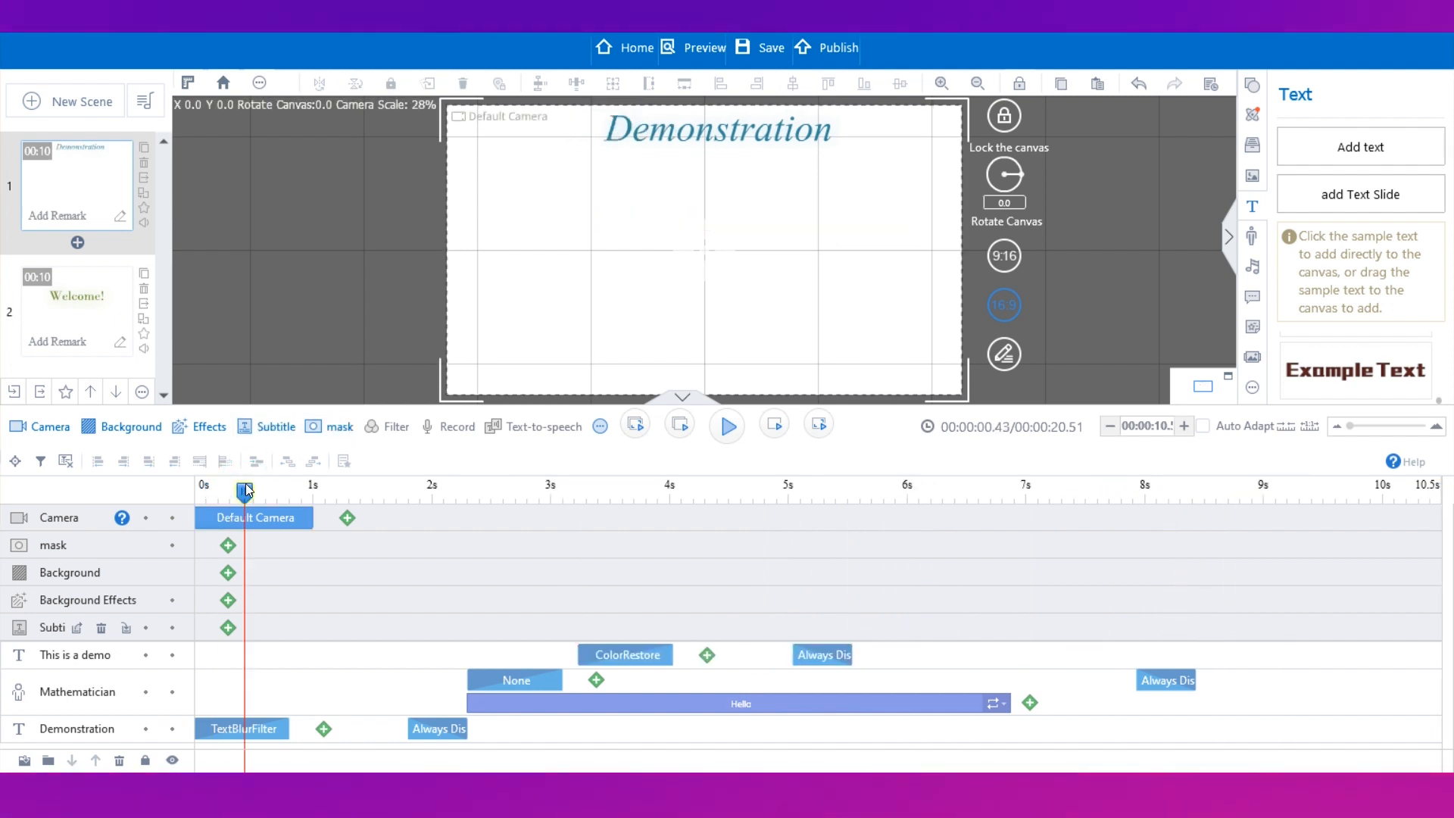
left_click_drag(243, 501, 179, 498)
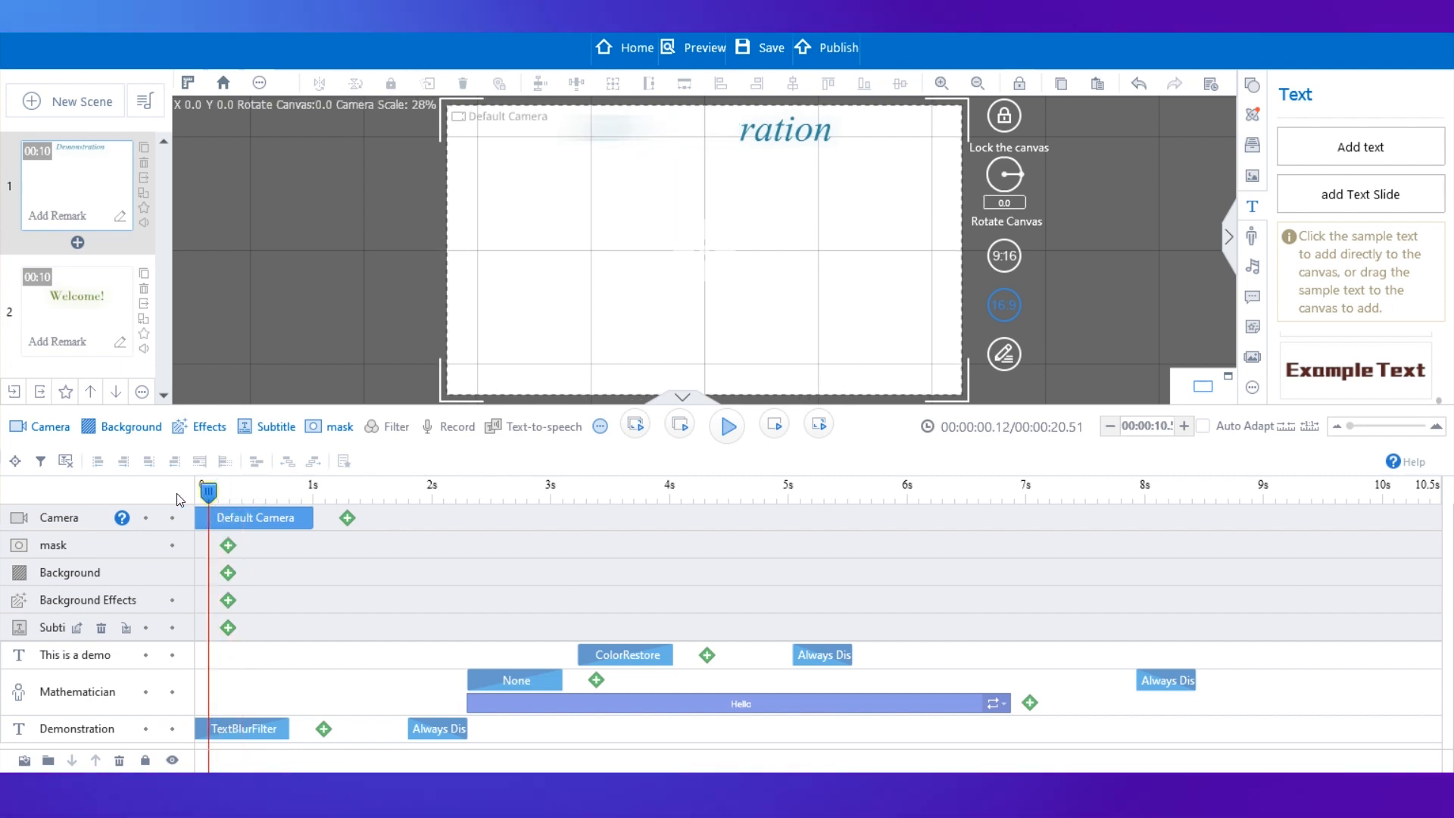
left_click(728, 427)
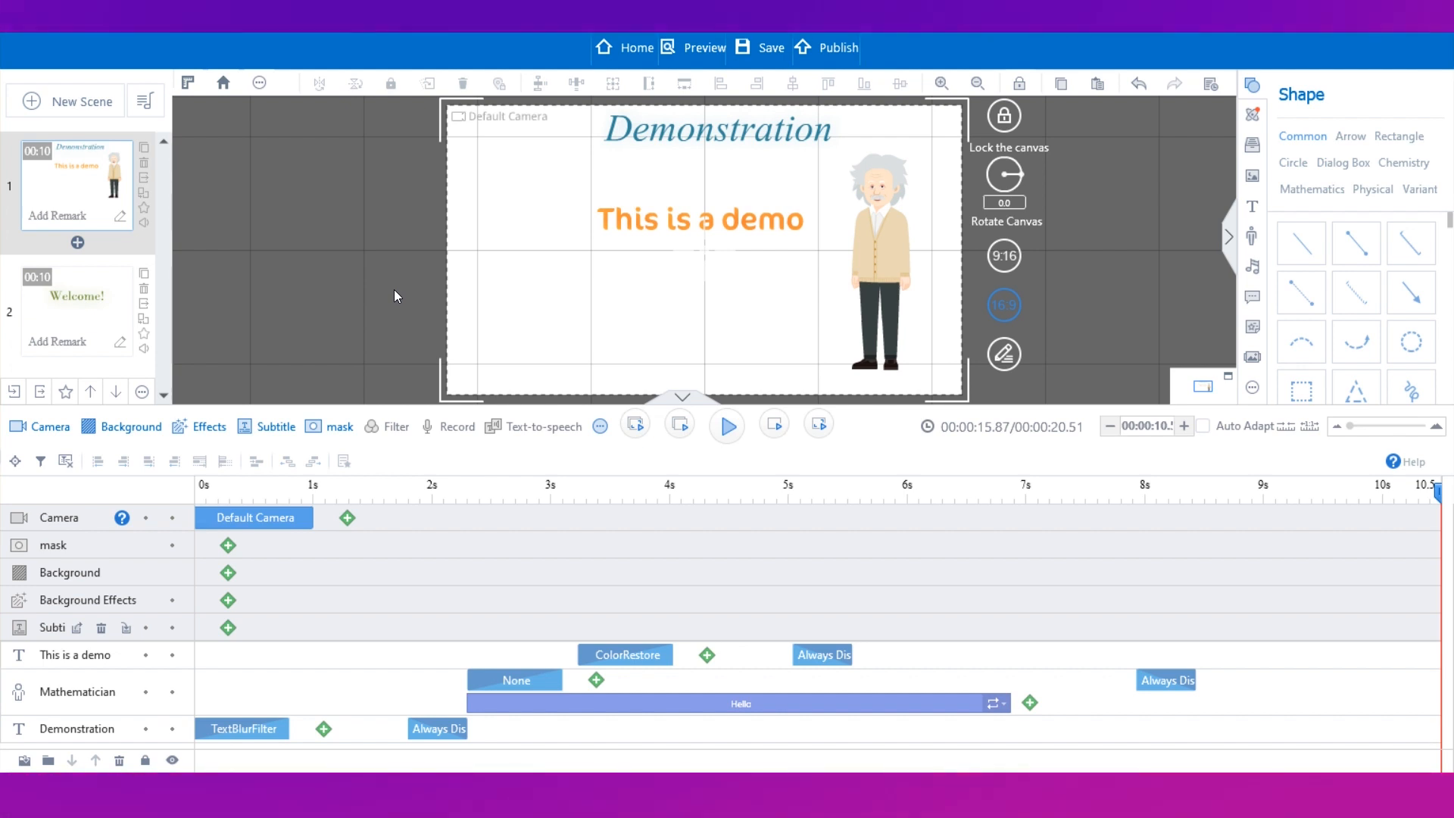
Add the Hand From Bottom gesture emphasis effect to the "This is a demo" text, keeping the default hand image.
left_click(671, 218)
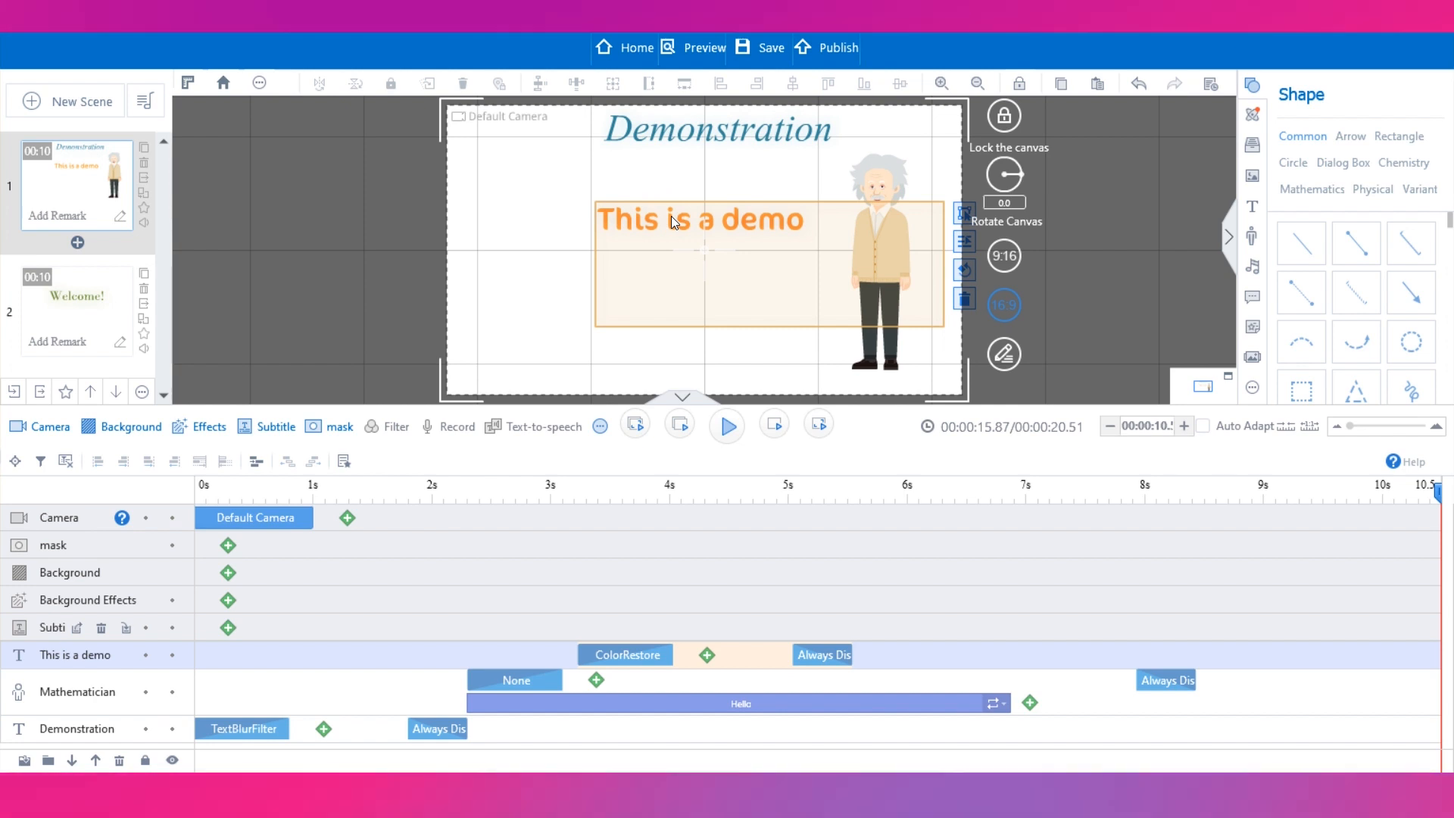
left_click(706, 657)
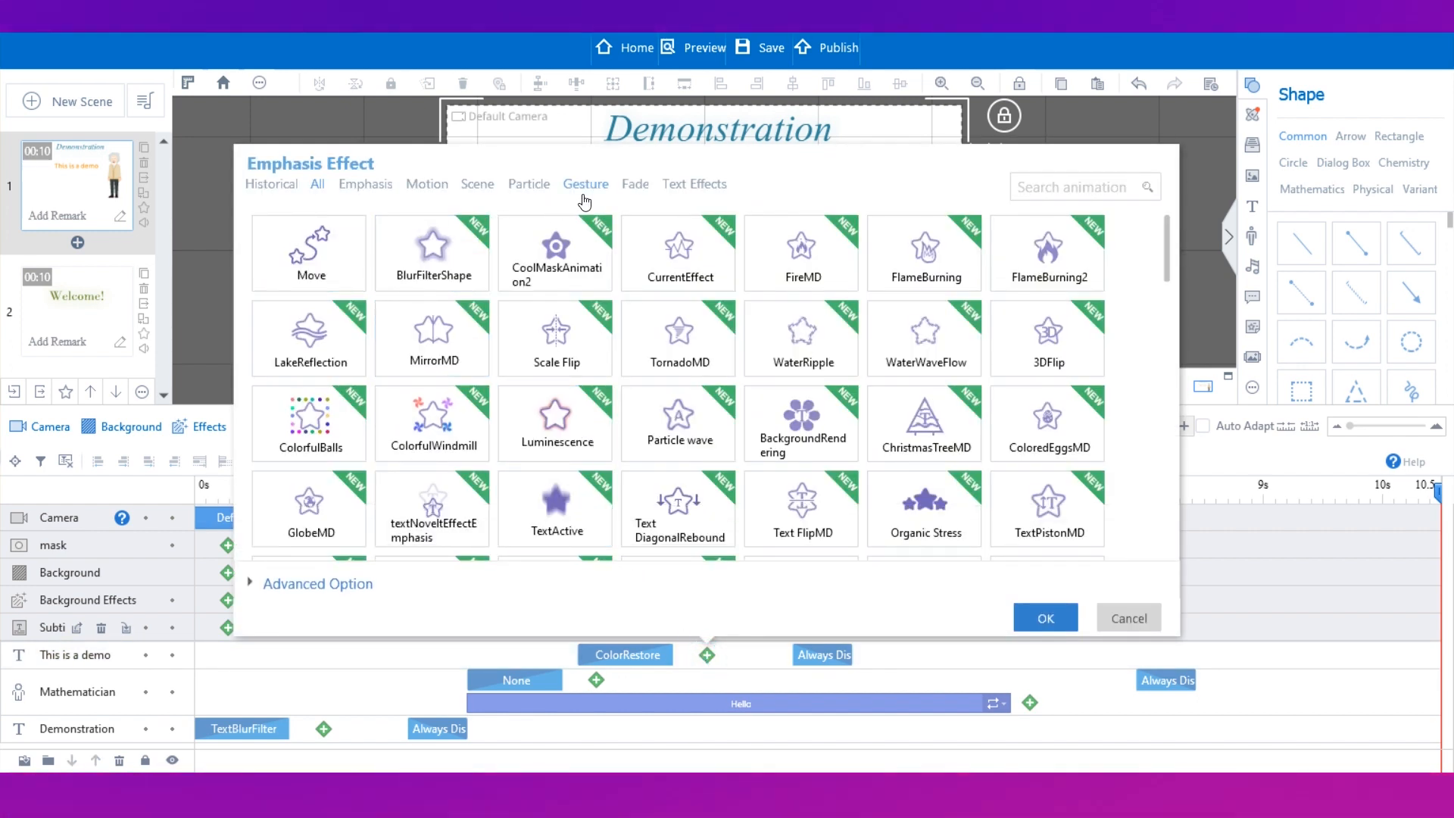
left_click(584, 199)
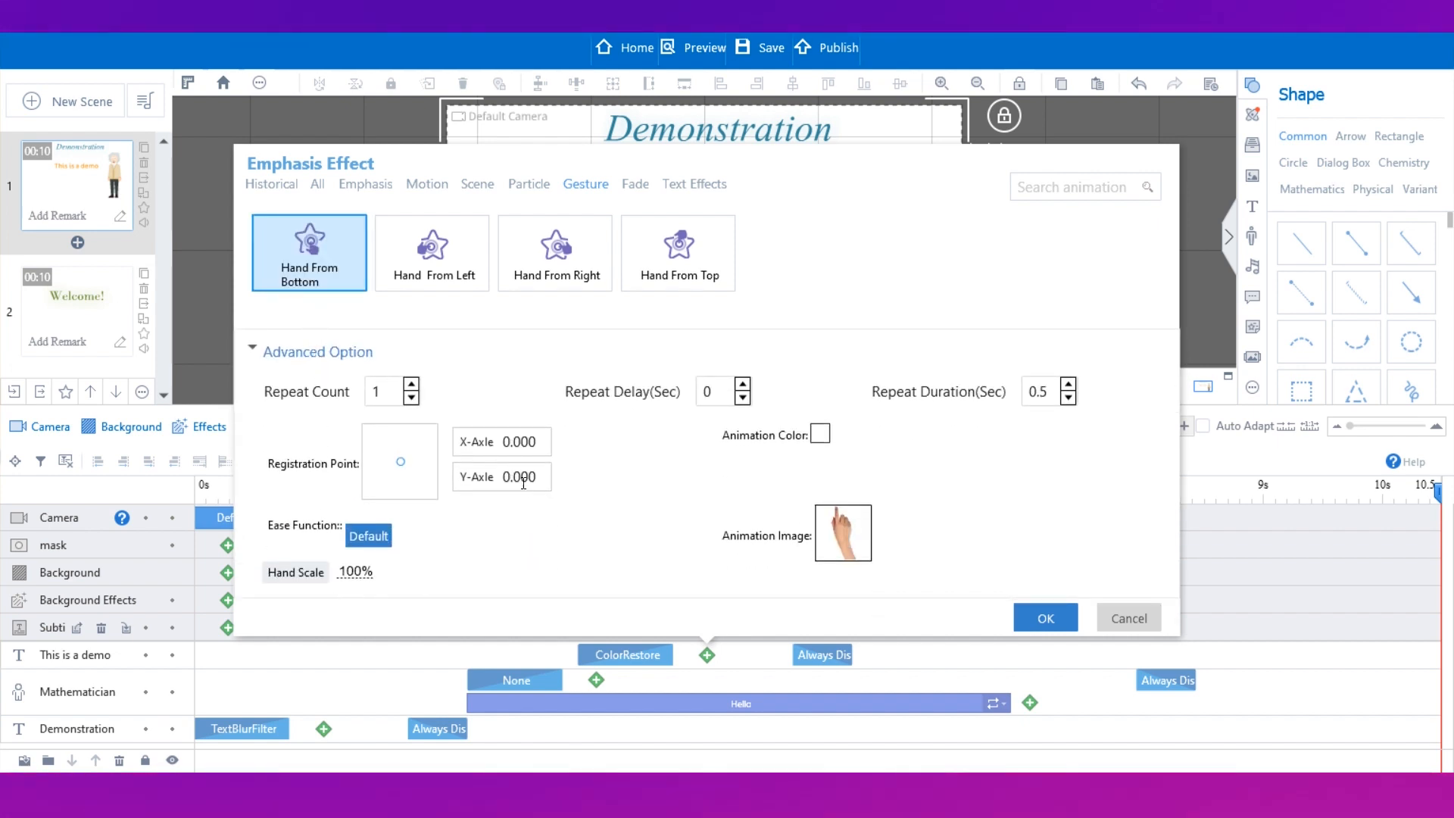
left_click(842, 532)
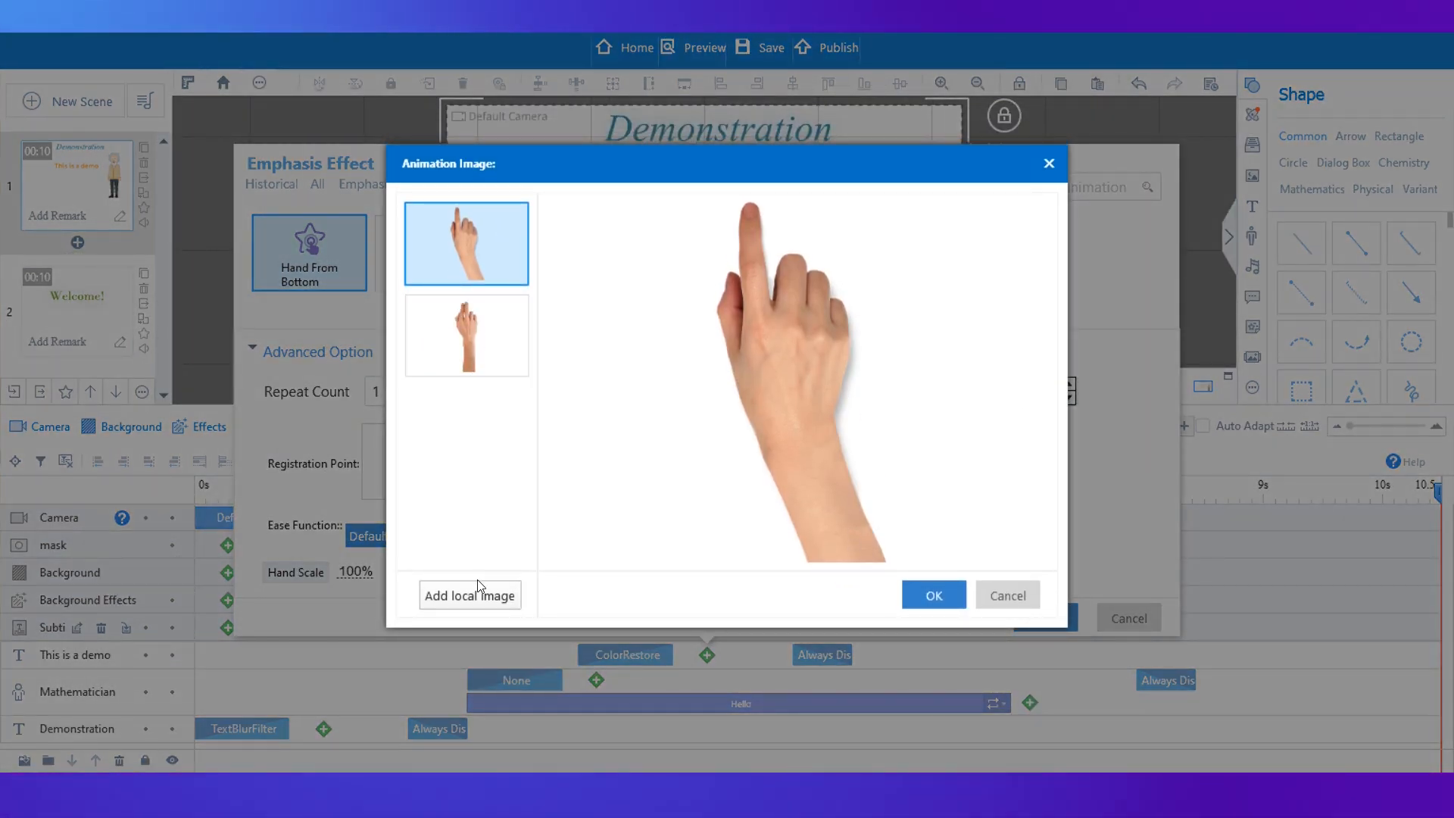
left_click(934, 600)
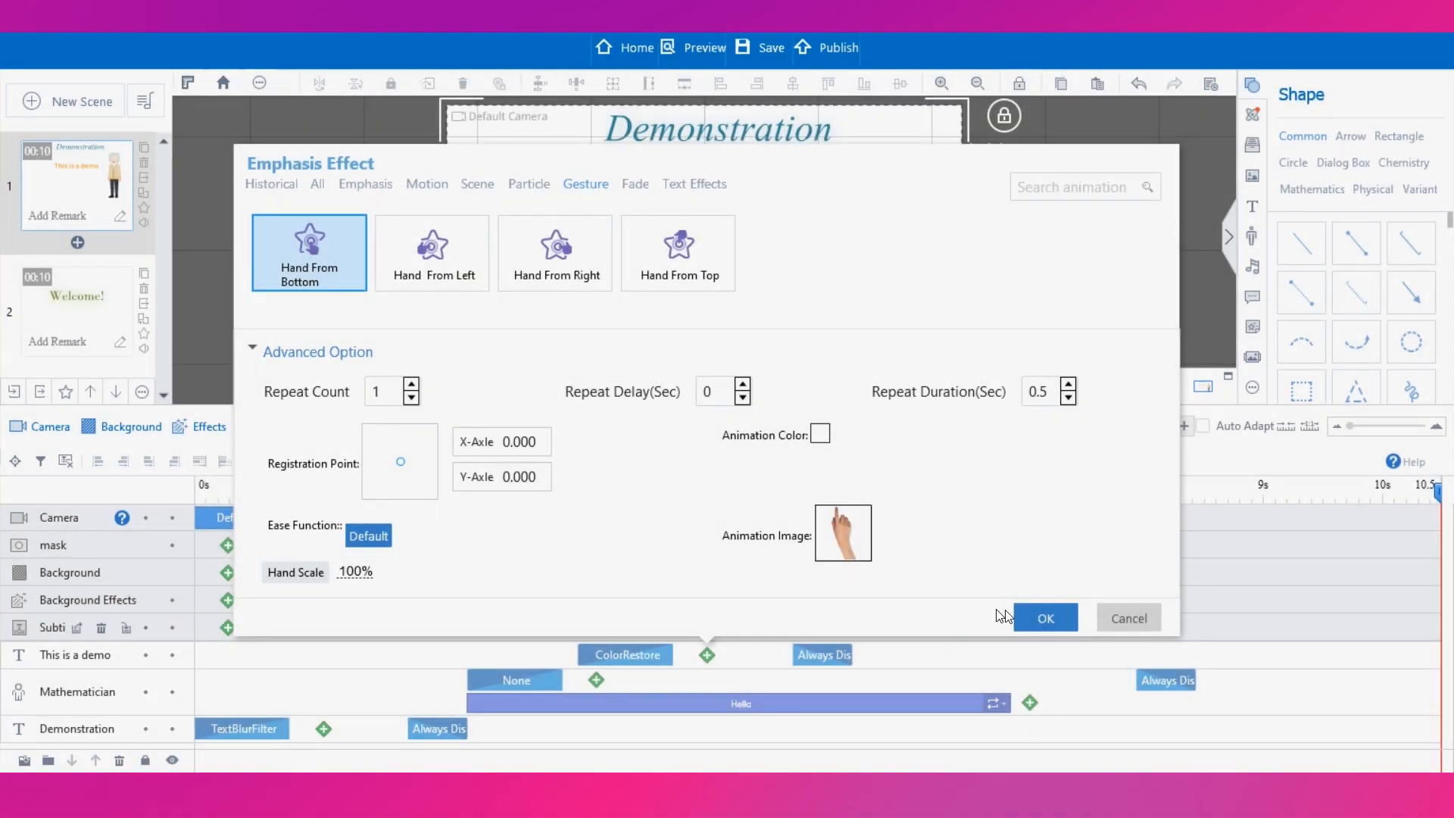
left_click(1038, 617)
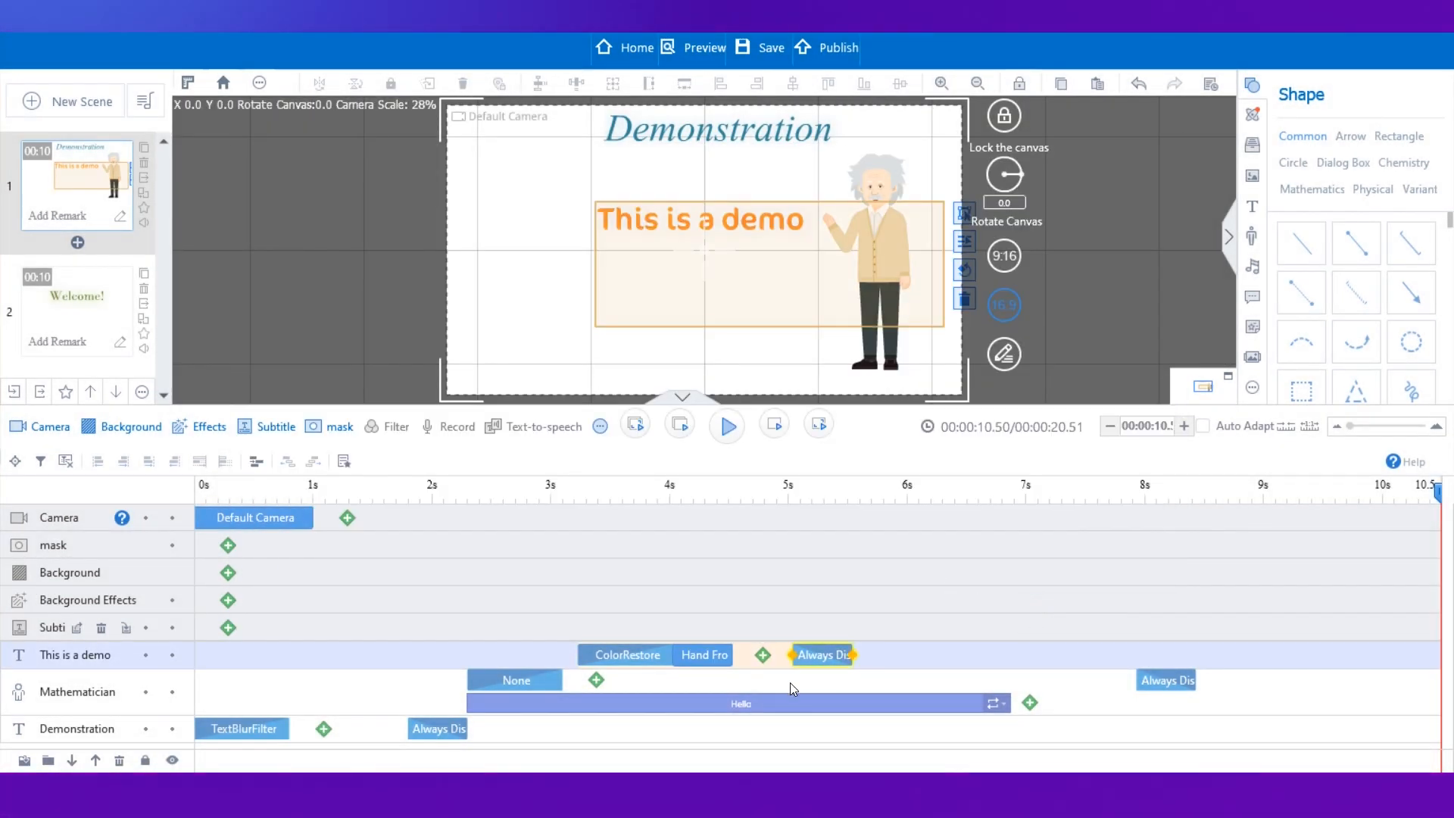
Lengthen the Hand From Bottom effect and move the "This is a demo" effects earlier to start at about 2.2 seconds.
left_click(704, 654)
mouse_move(709, 656)
left_mouse_down()
mouse_move(746, 651)
mouse_move(704, 648)
left_mouse_up()
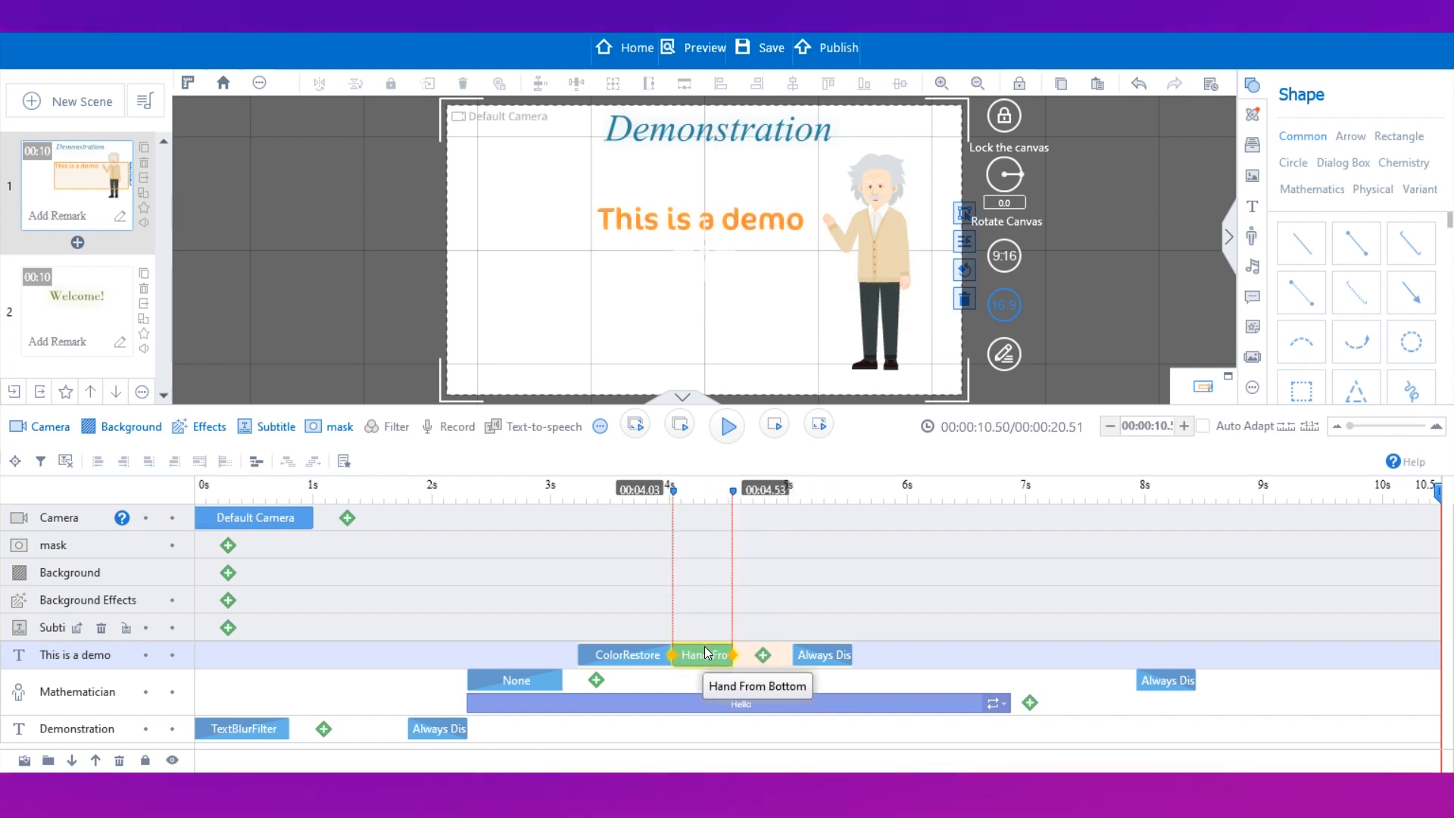
mouse_move(732, 655)
left_click_drag(732, 656, 784, 655)
left_click(617, 488)
left_click_drag(620, 488, 549, 490)
left_click_drag(685, 498, 603, 504)
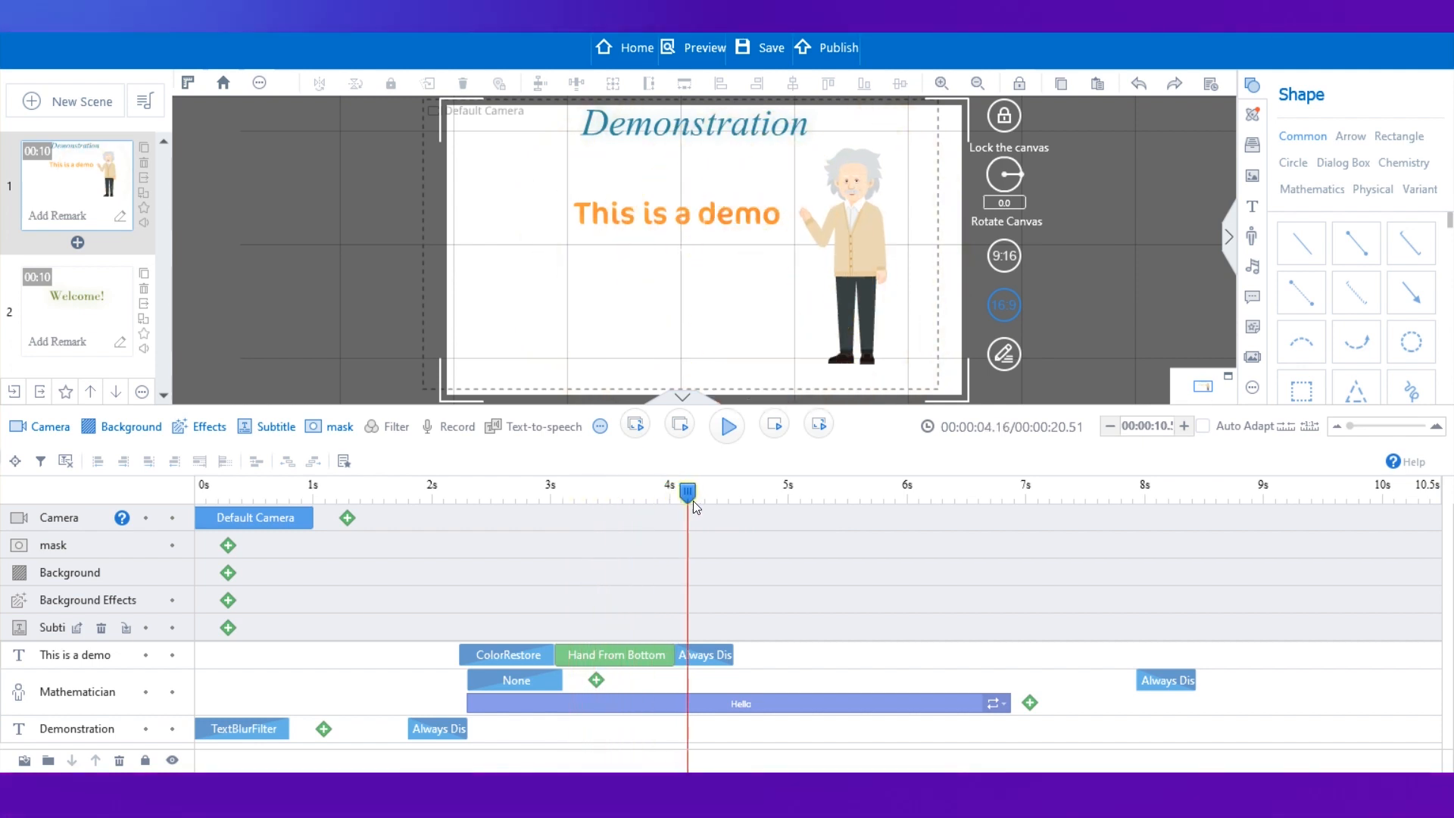
left_click_drag(697, 502, 693, 501)
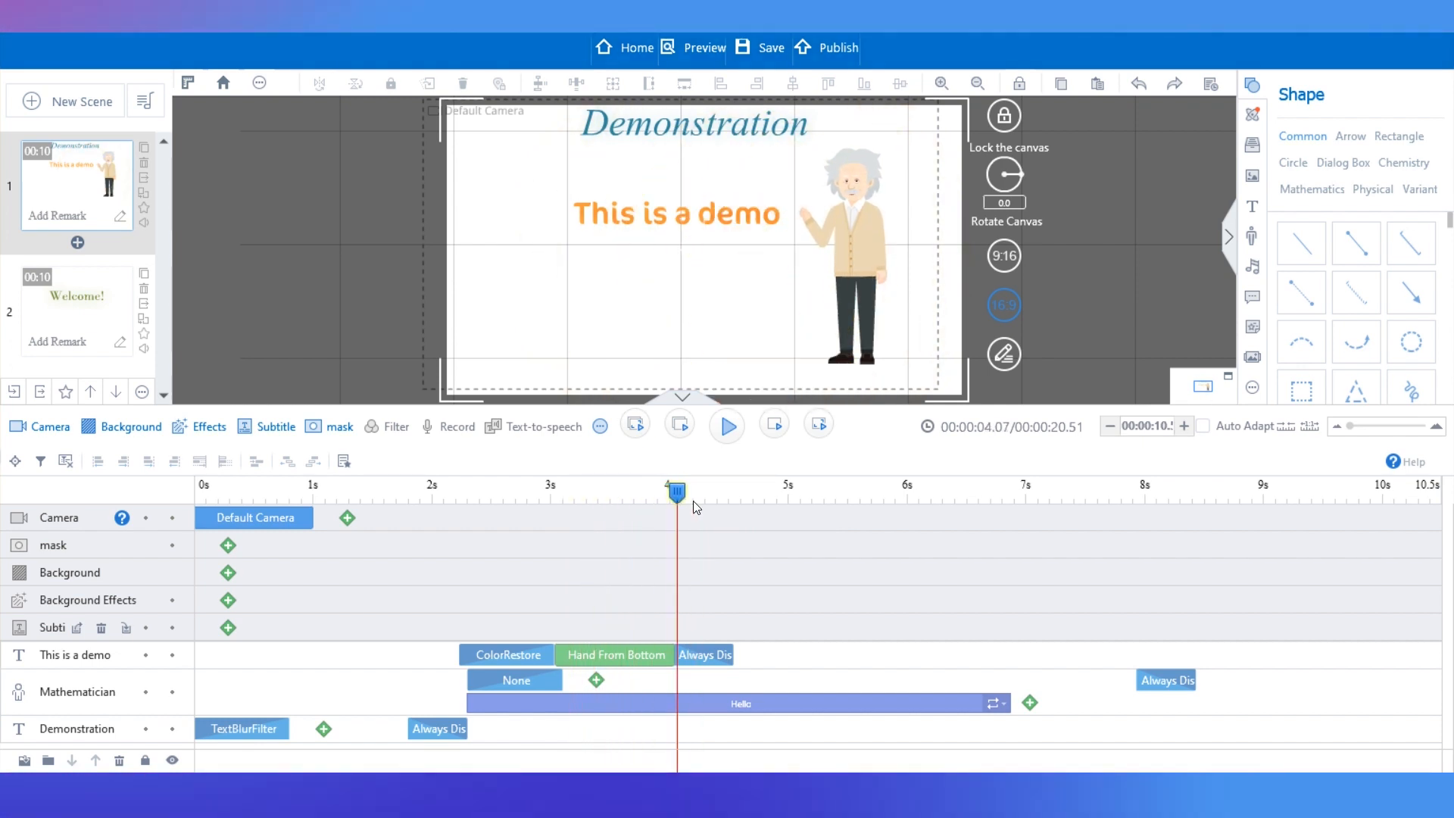